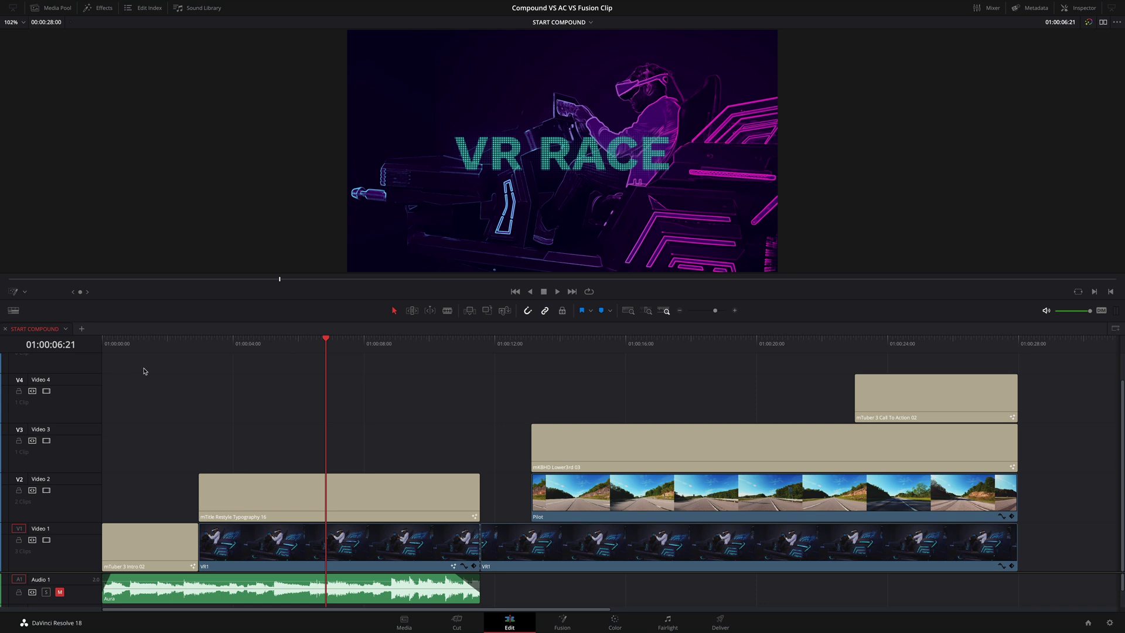
Merge the opening intro, title, footage and music clips into a compound clip named Intro
drag(144, 371, 401, 586)
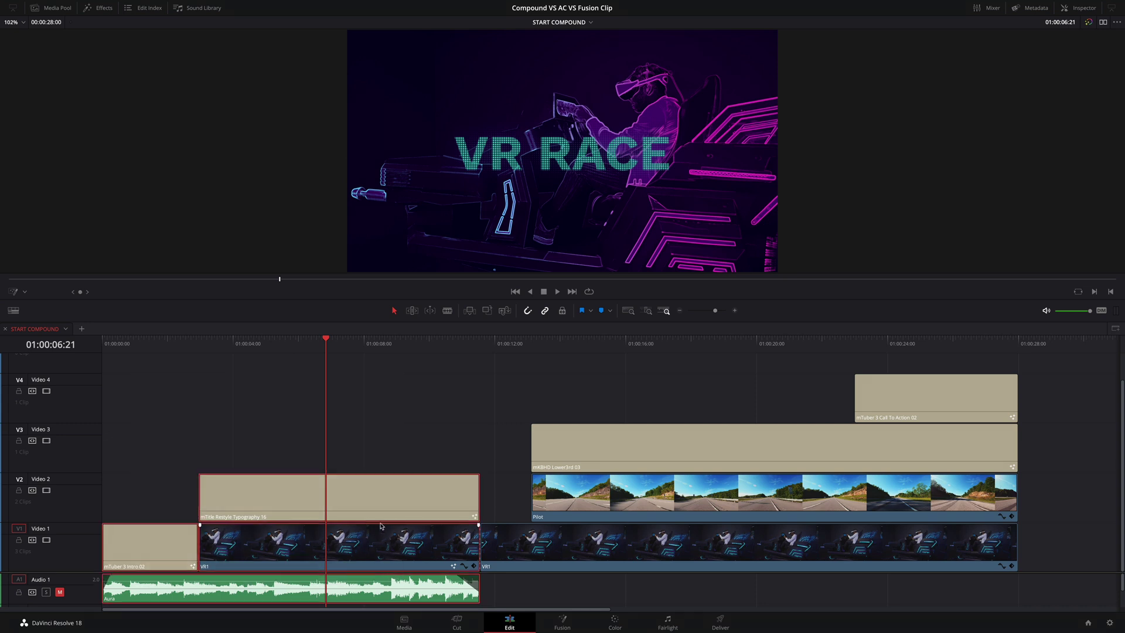
right_click(310, 492)
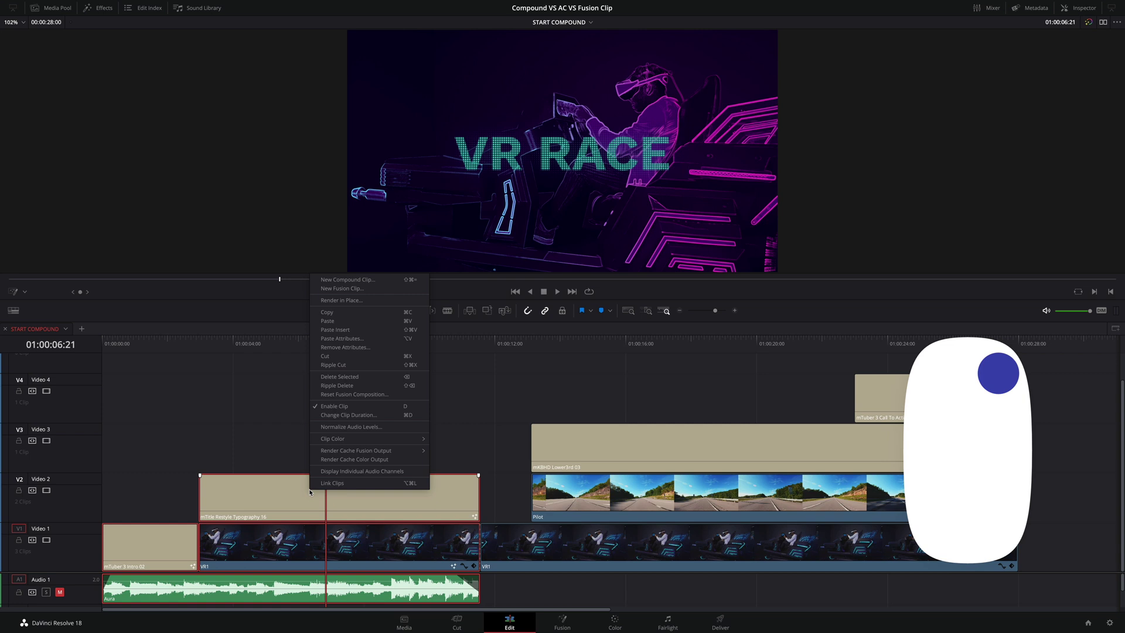
click(331, 280)
key(BackSpace)
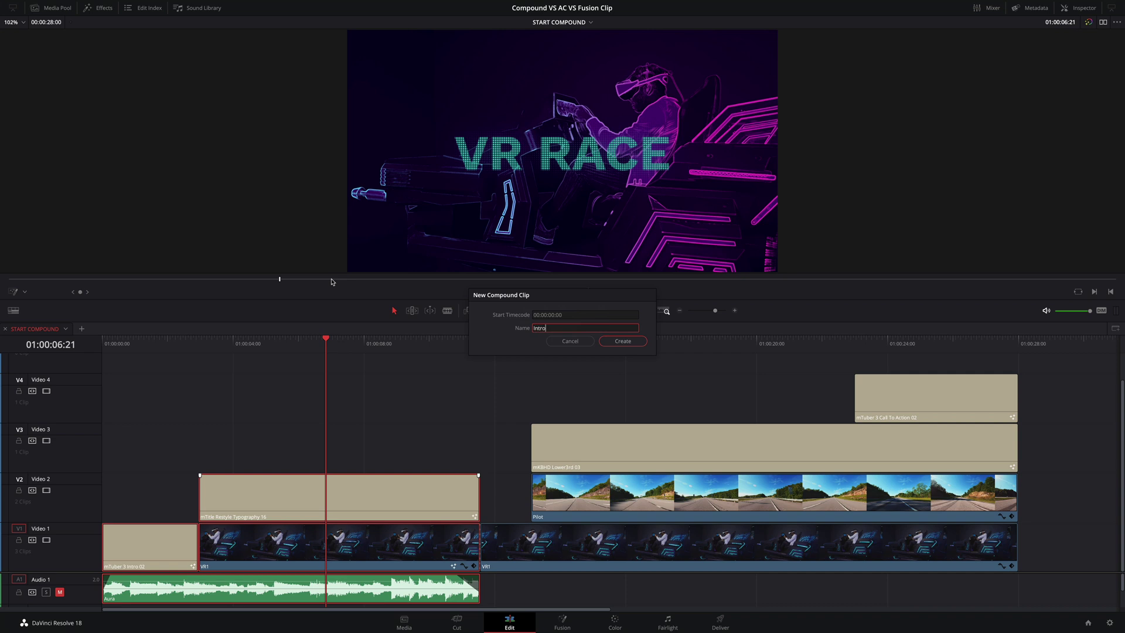
key(Return)
Create a new Timeline 5 and place the Intro compound clip at its start
click(55, 9)
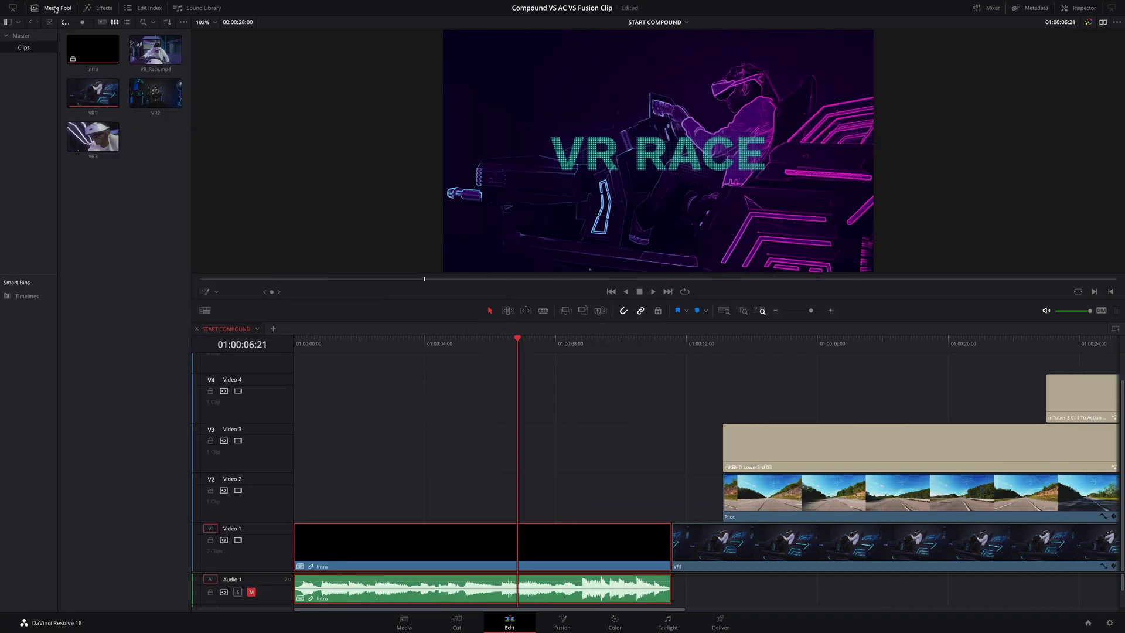
click(86, 49)
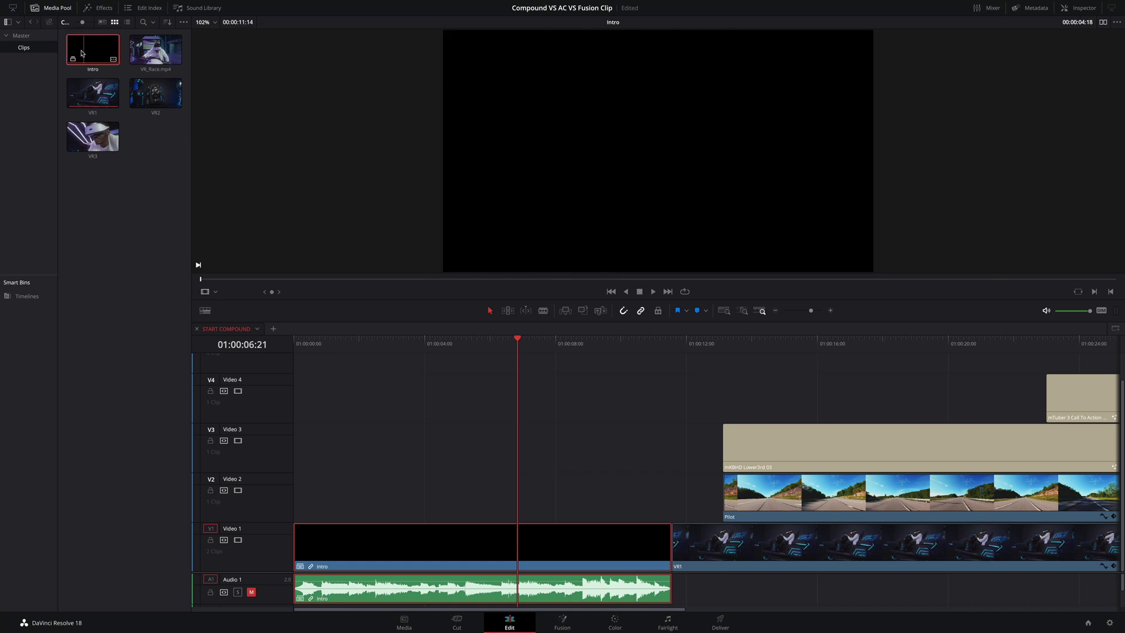
click(273, 330)
drag(92, 49, 298, 467)
drag(363, 373, 477, 373)
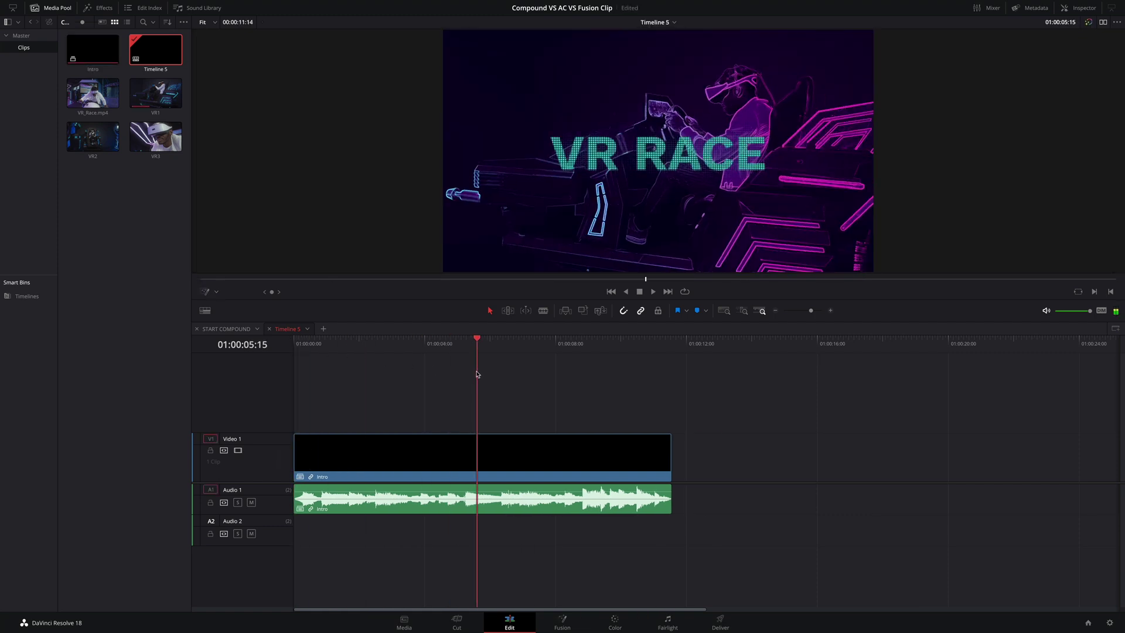
Inside the Intro compound clip, change the title text from VR RACE to VR RACING
right_click(493, 457)
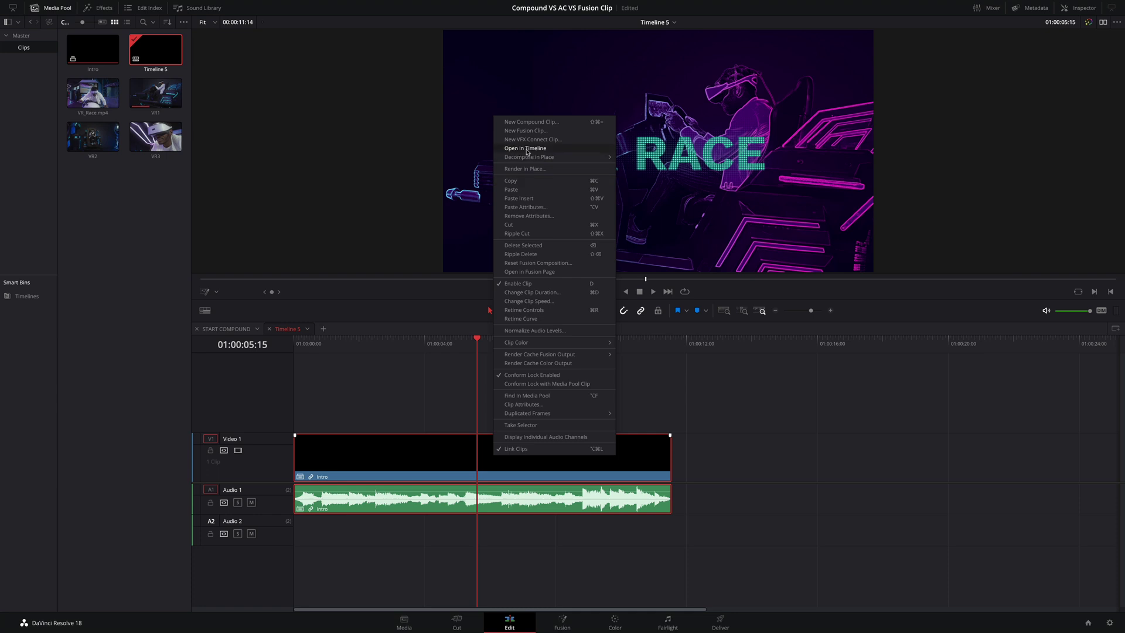
click(532, 148)
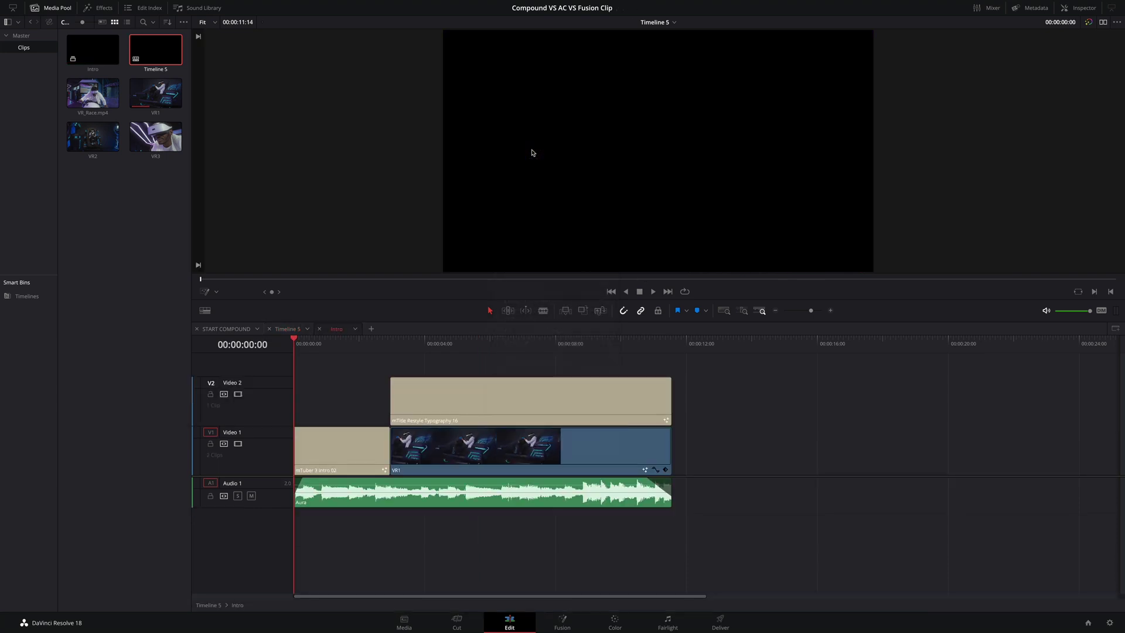
drag(321, 345, 504, 364)
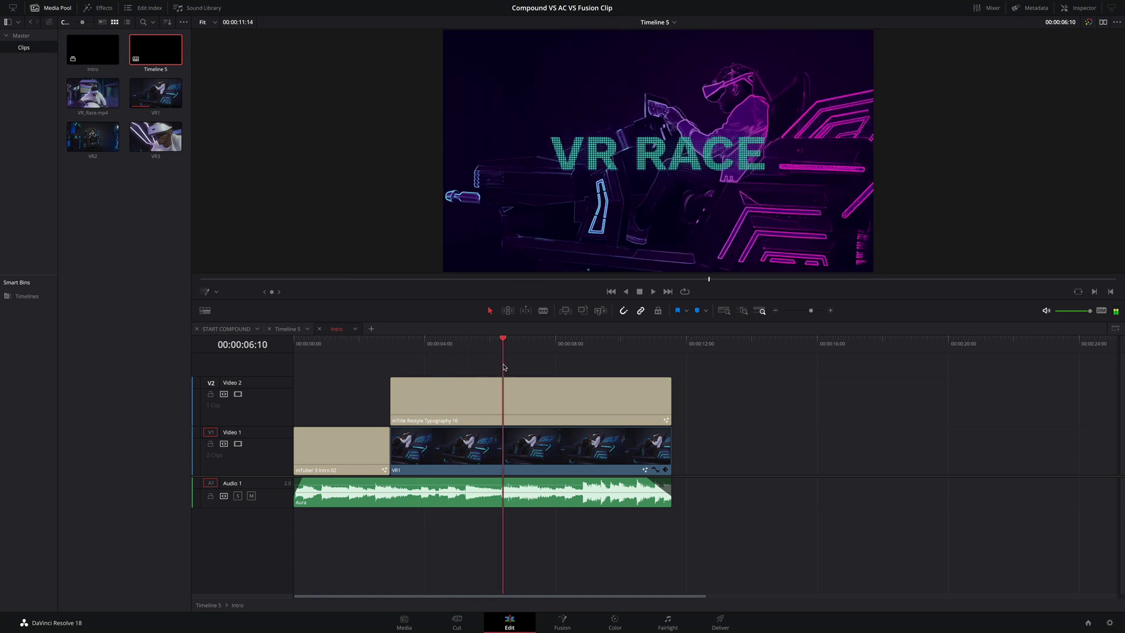
click(513, 395)
click(1078, 7)
click(996, 202)
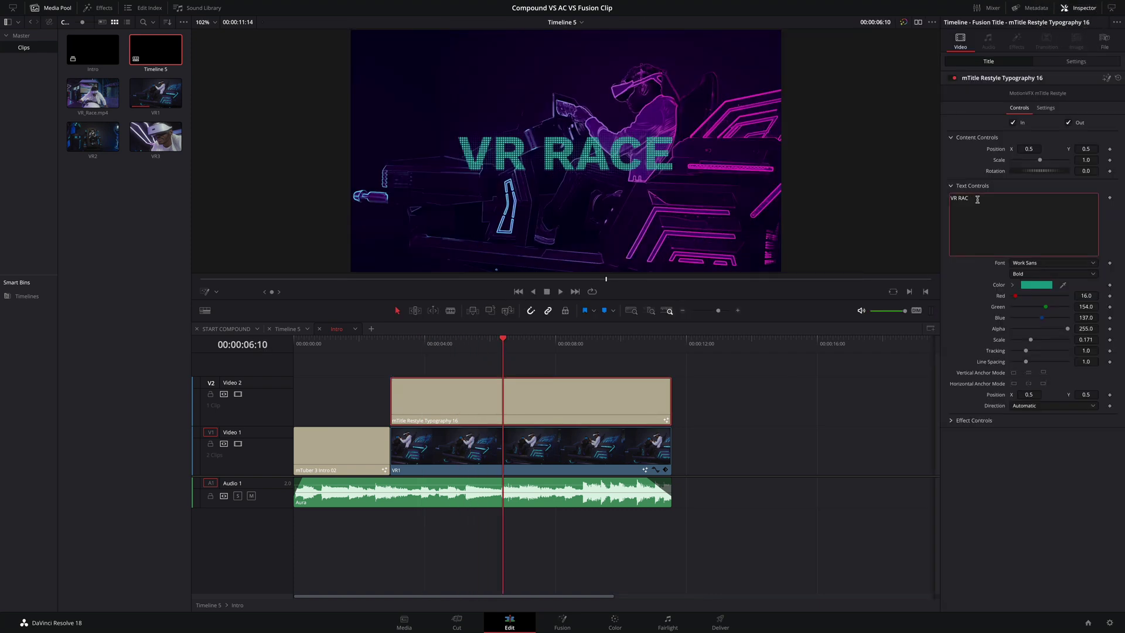
key(BackSpace)
text(ING)
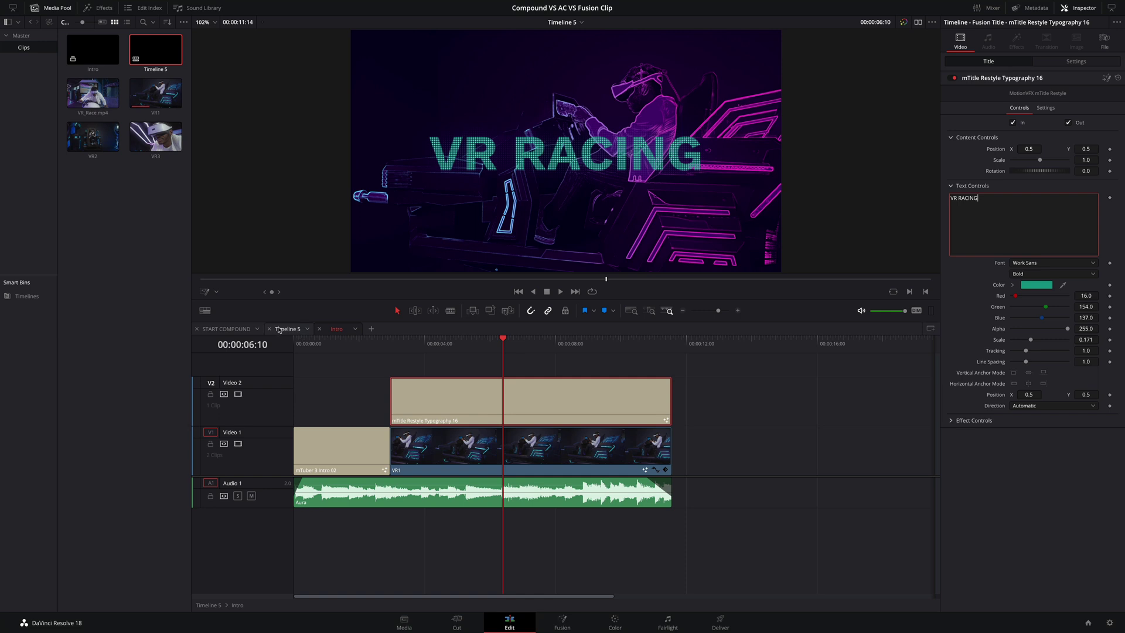
Check the updated Intro clip on Timeline 5, then return to the START COMPOUND timeline
click(281, 330)
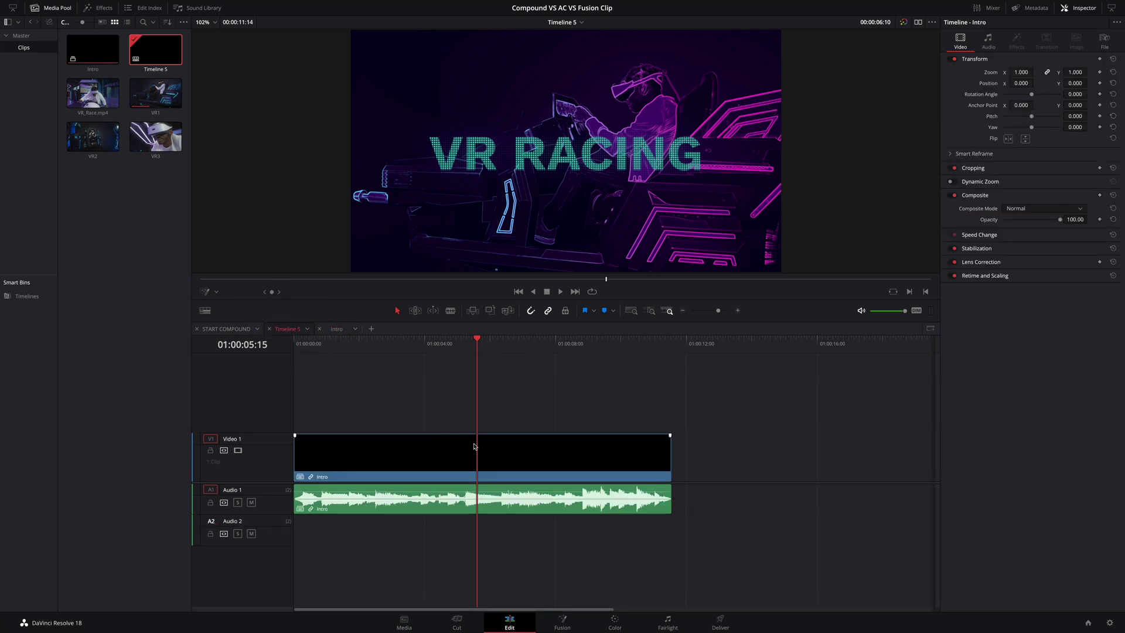
click(476, 464)
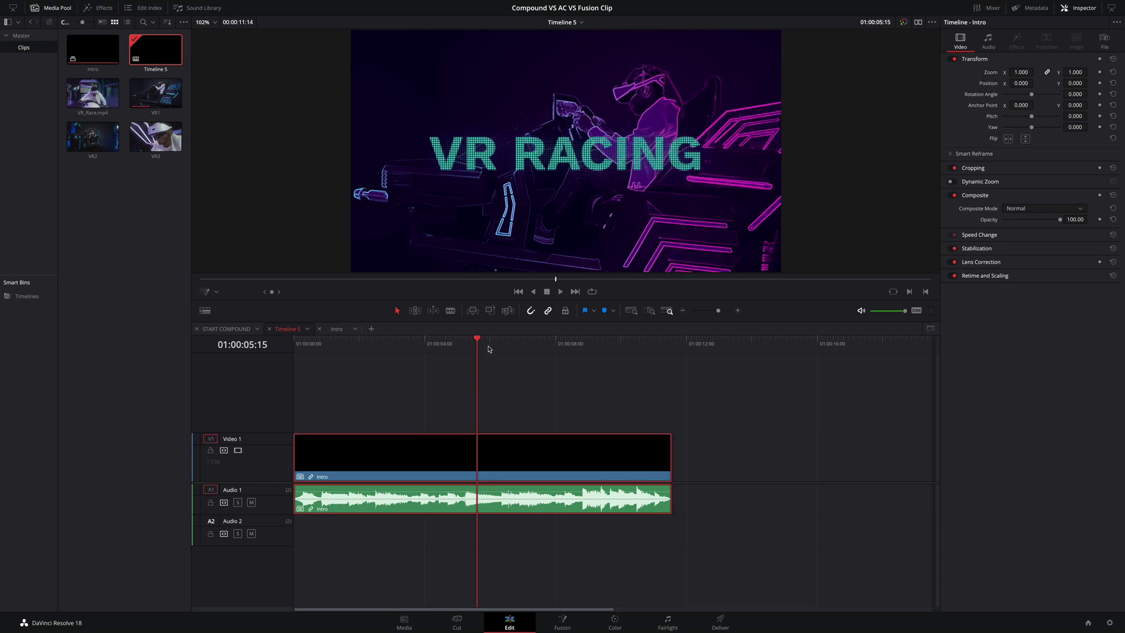
click(226, 330)
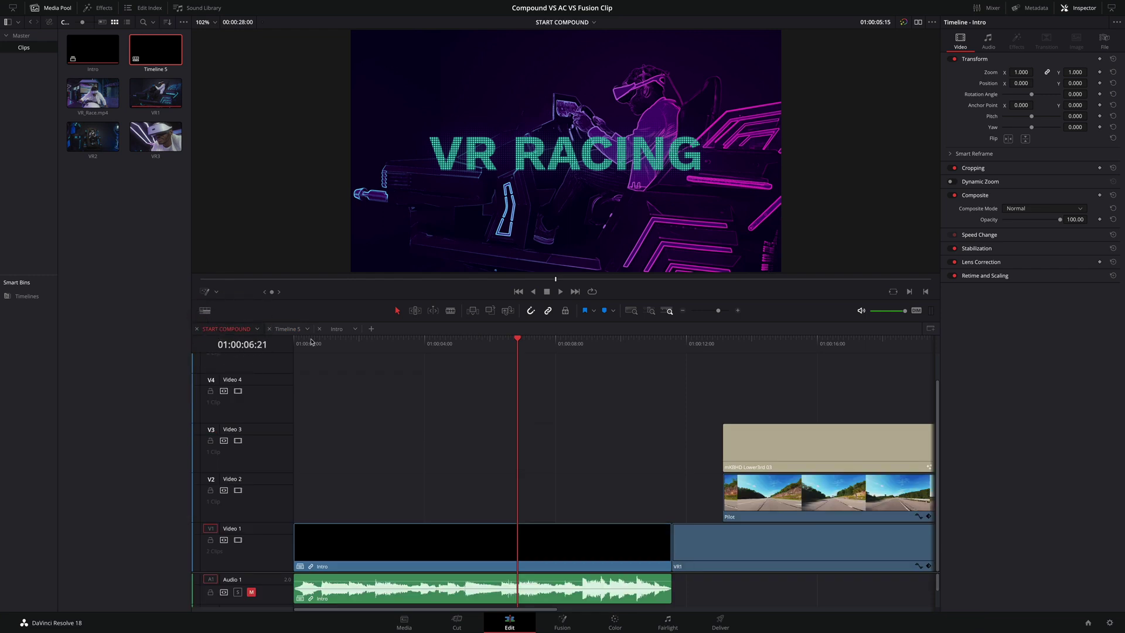
Decompose the Intro compound clip in place, using clips only
click(548, 351)
click(500, 530)
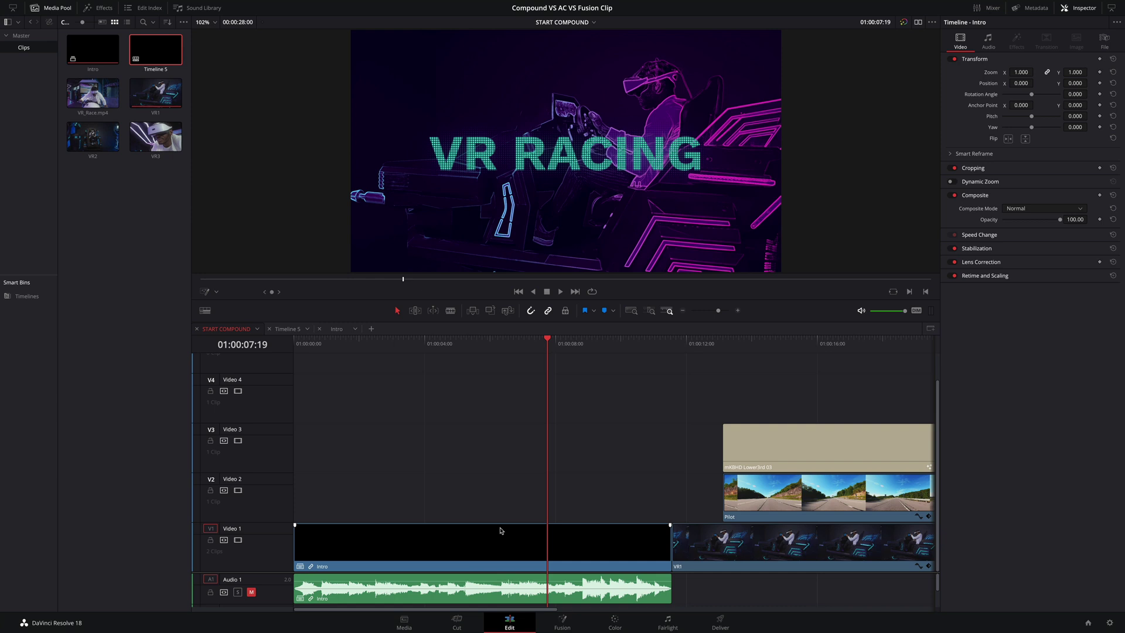
right_click(500, 530)
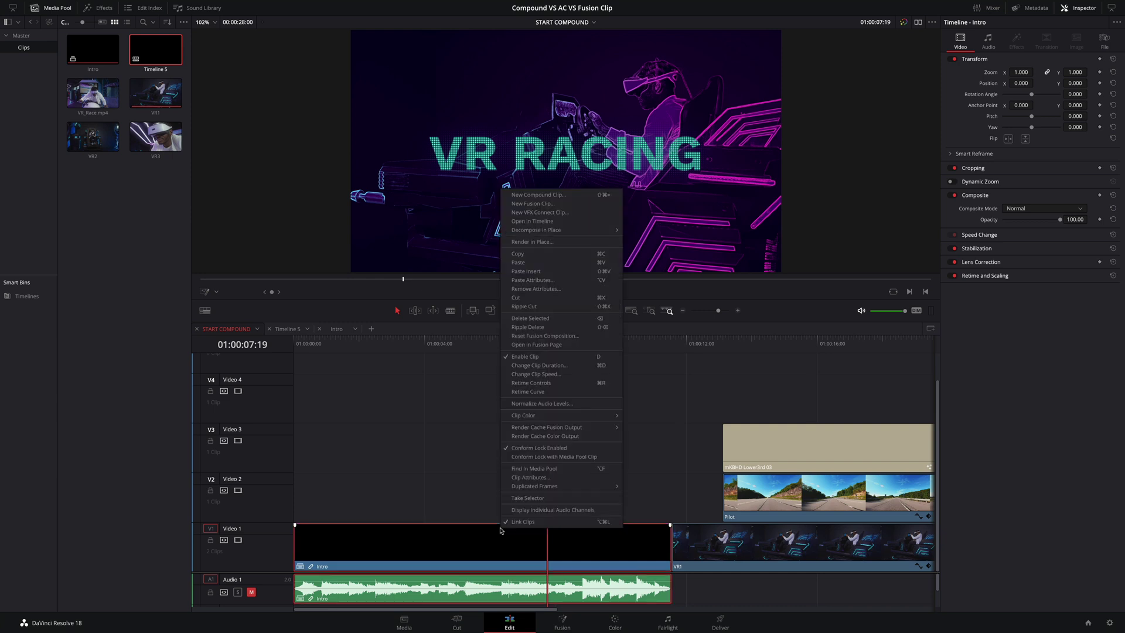
mouse_move(533, 233)
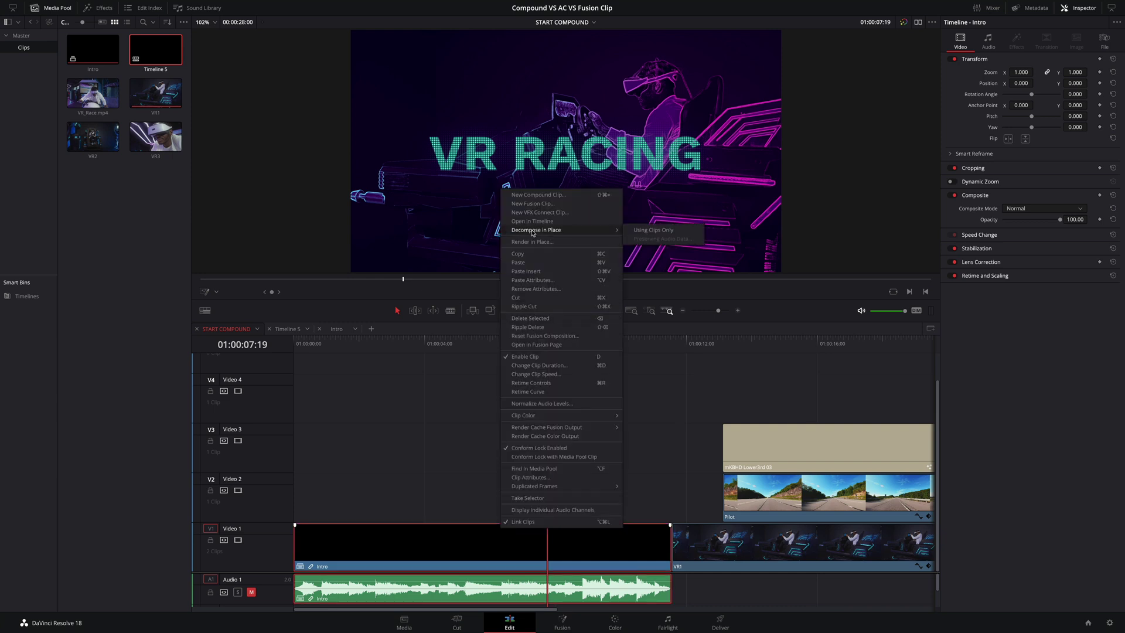
click(643, 231)
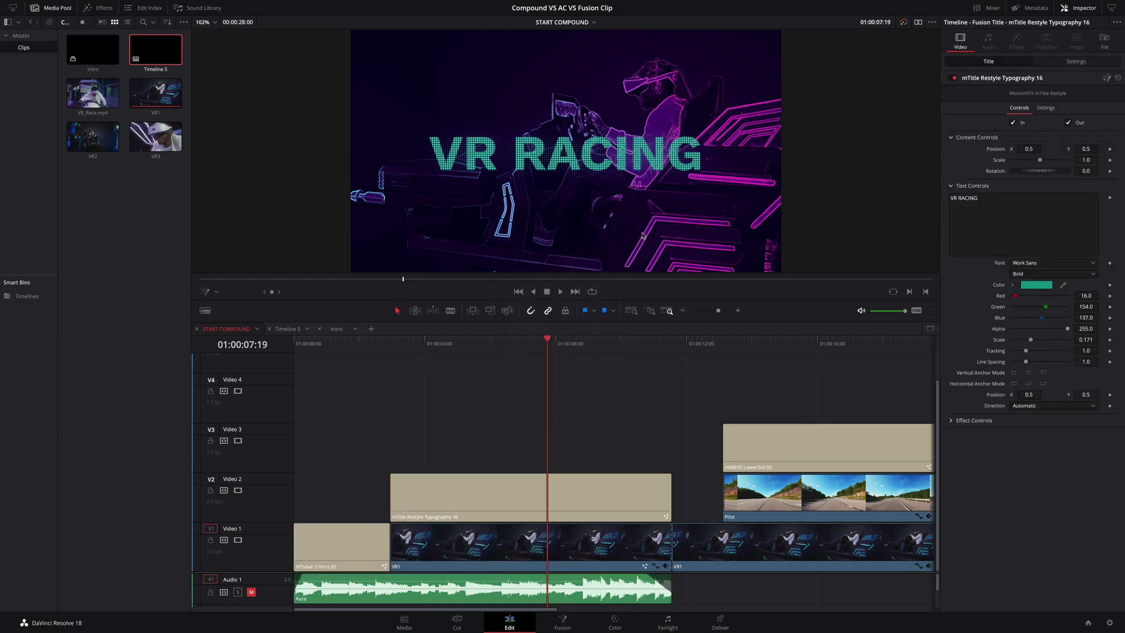
Add mTuber 3 Transition 05 between Intro 02 and VR1 and preview it
click(102, 10)
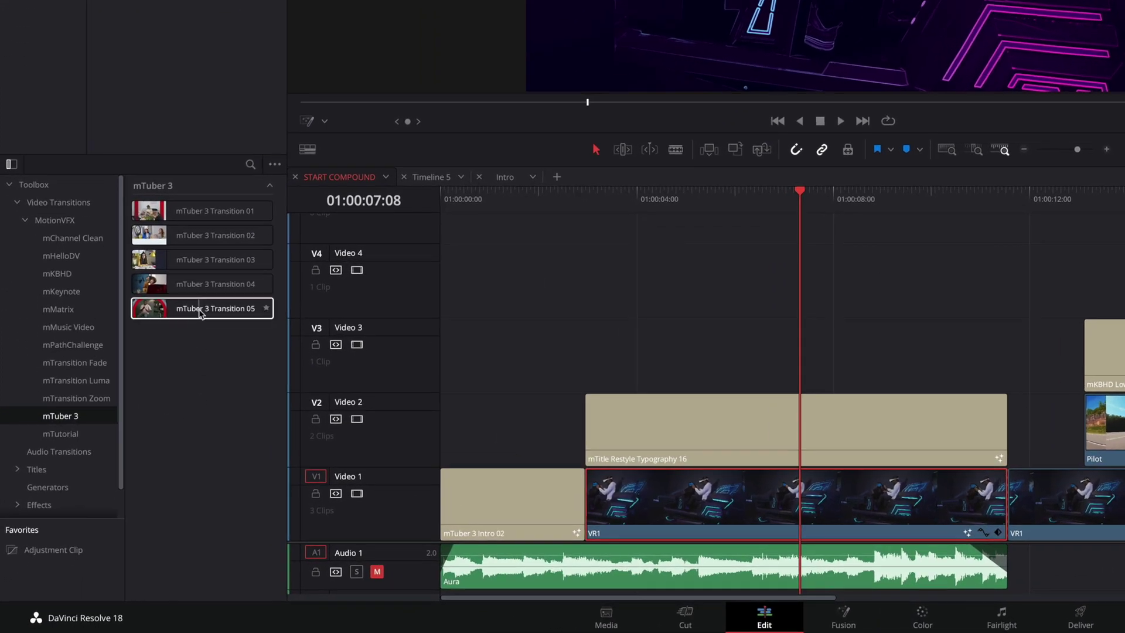
drag(199, 312, 582, 509)
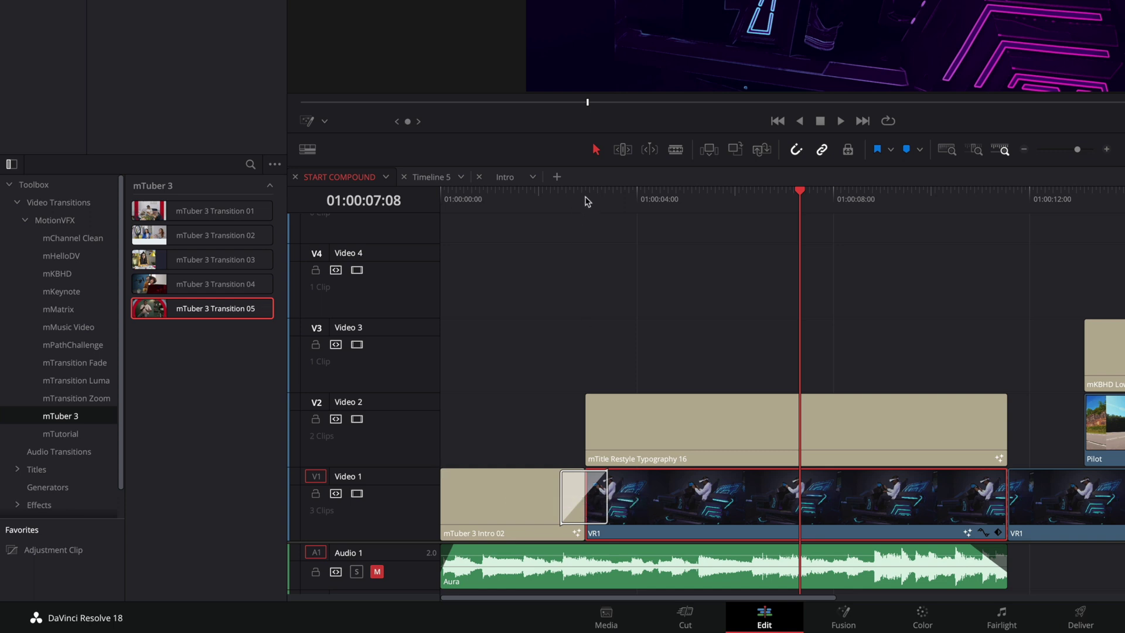
click(588, 199)
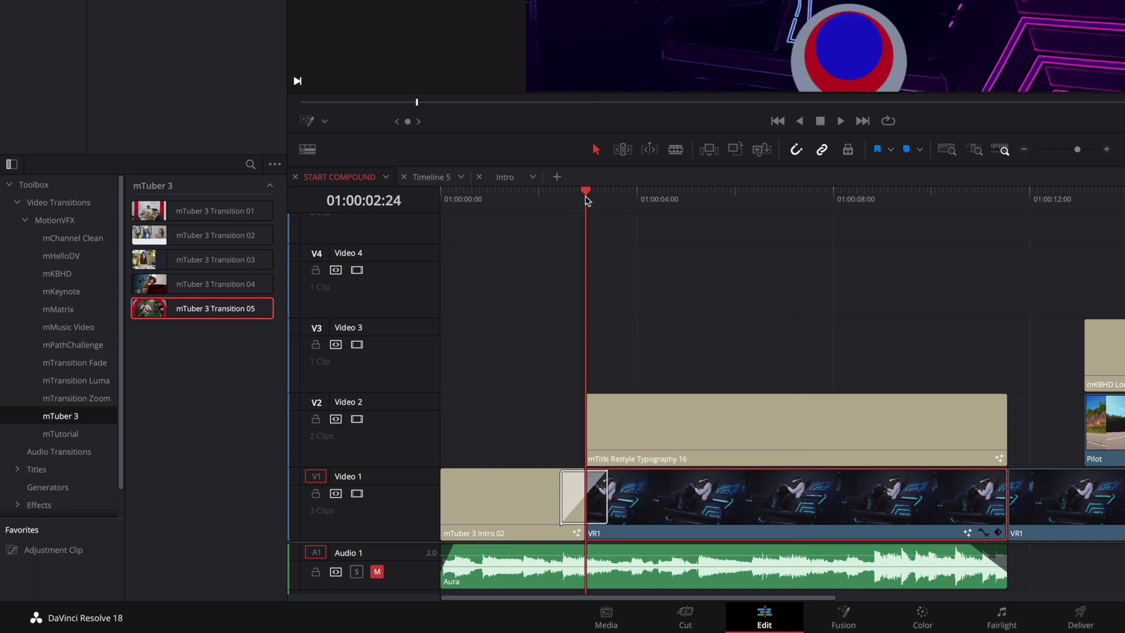
key(space)
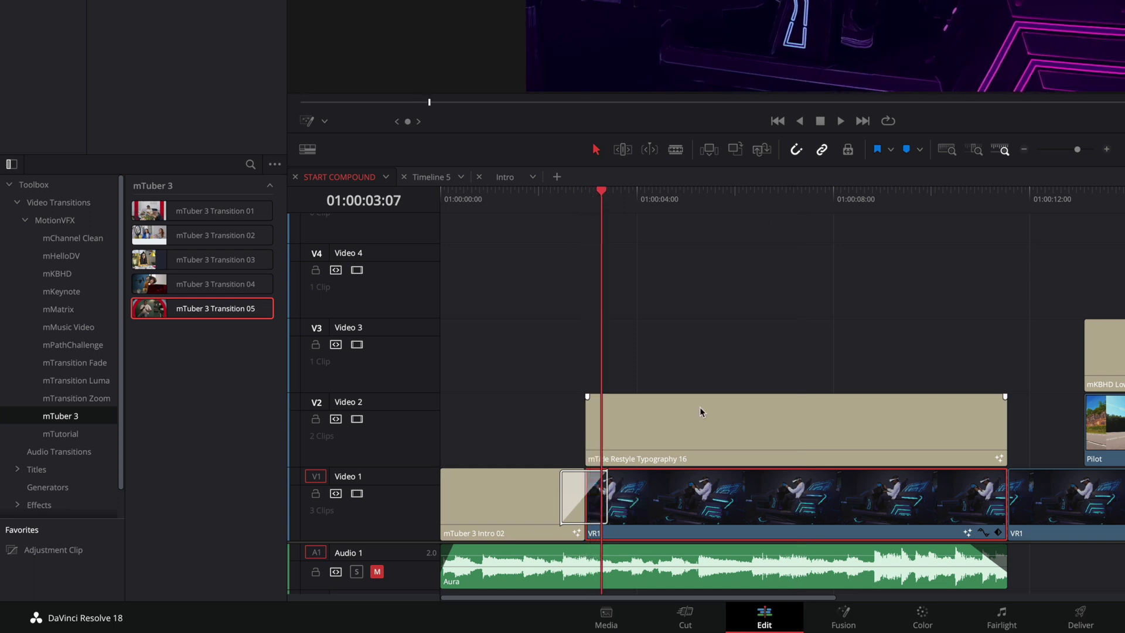
click(700, 408)
click(580, 199)
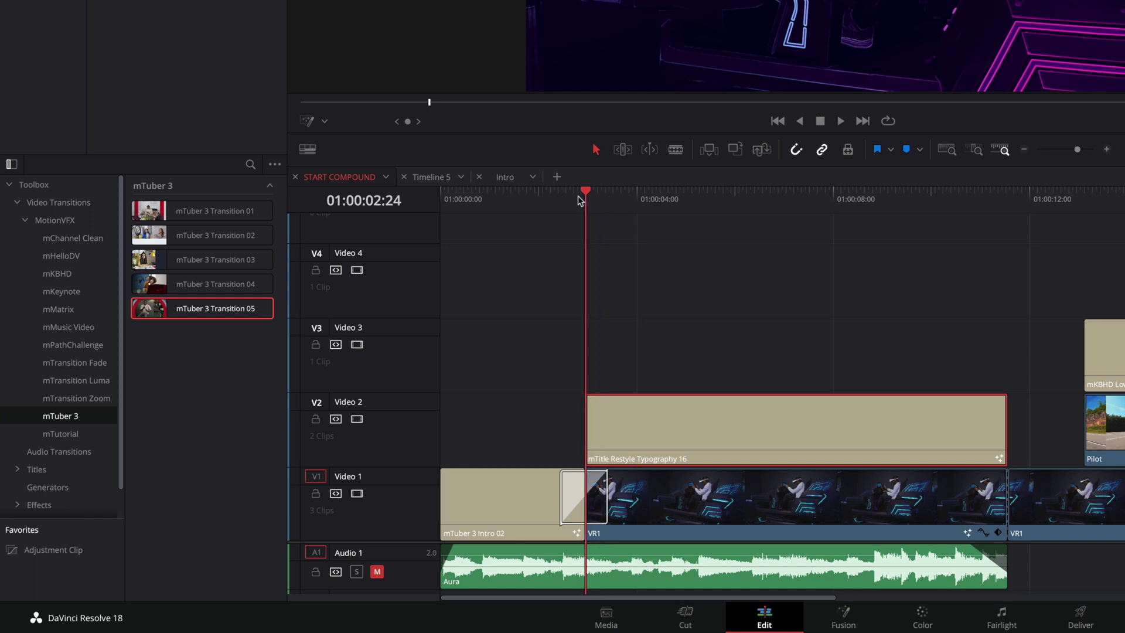
click(571, 201)
key(space)
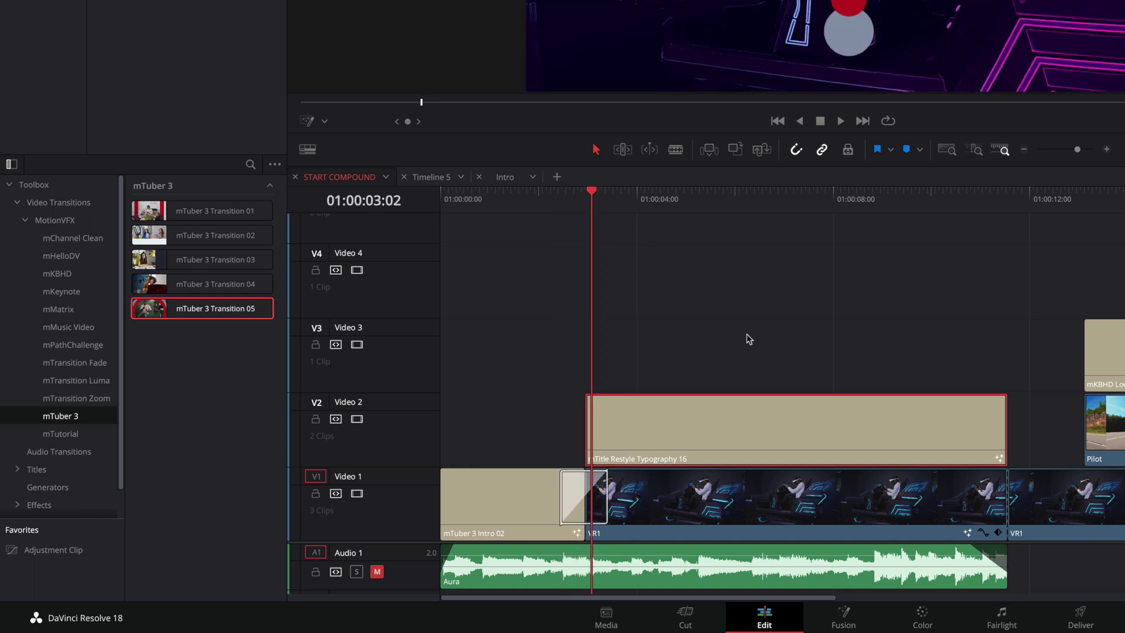
Combine the typography title and VR1 clips into a compound clip named Title CC
drag(730, 345, 788, 507)
right_click(788, 507)
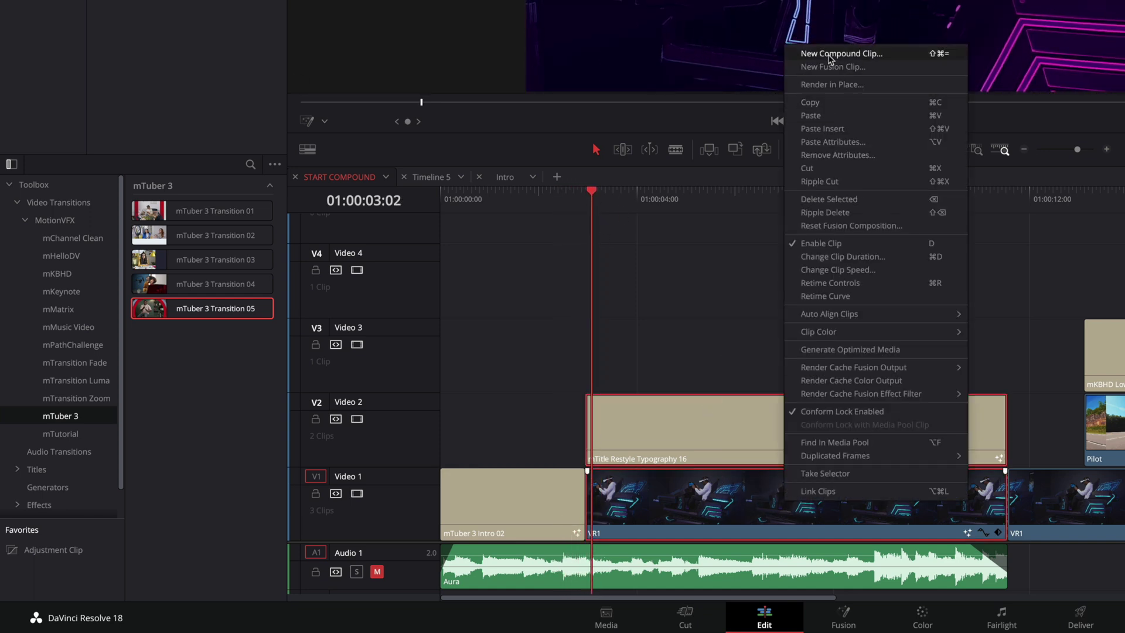
click(830, 54)
text(Title CC)
key(Return)
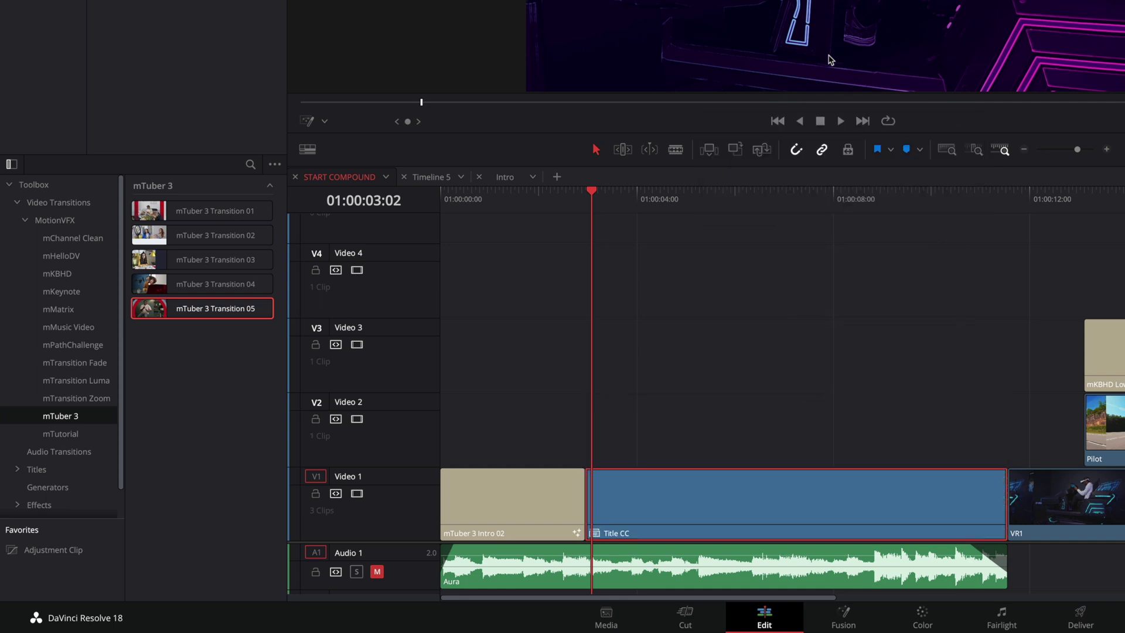
click(585, 509)
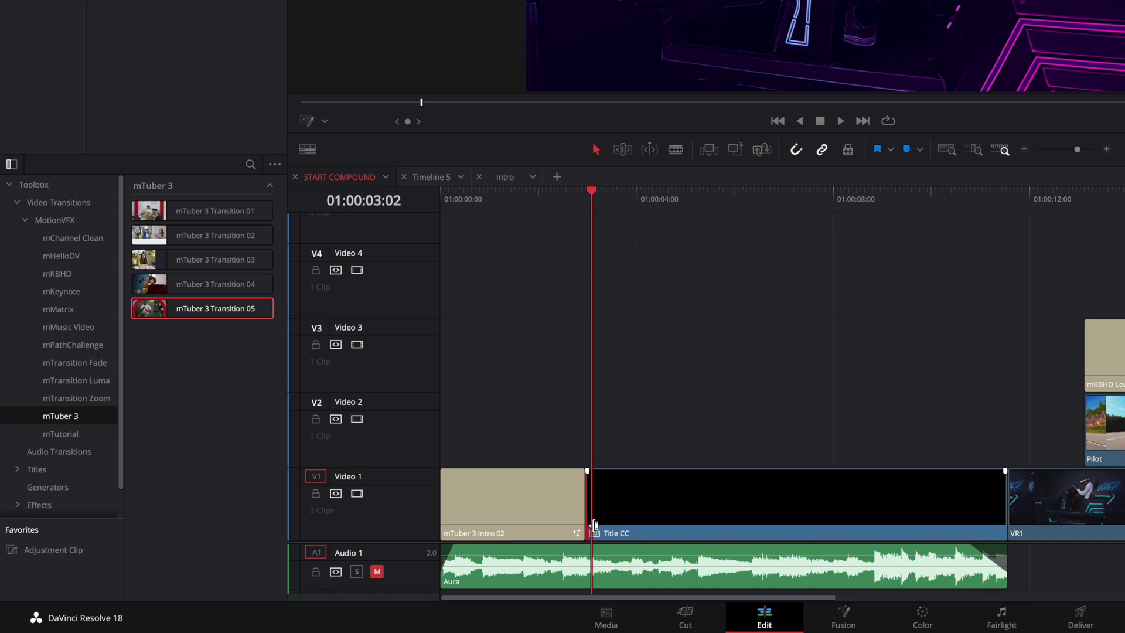
Add mTuber 3 Transition 05 before Title CC and color its Circle 1 cyan (22,188,255)
drag(234, 314, 610, 510)
drag(223, 307, 602, 508)
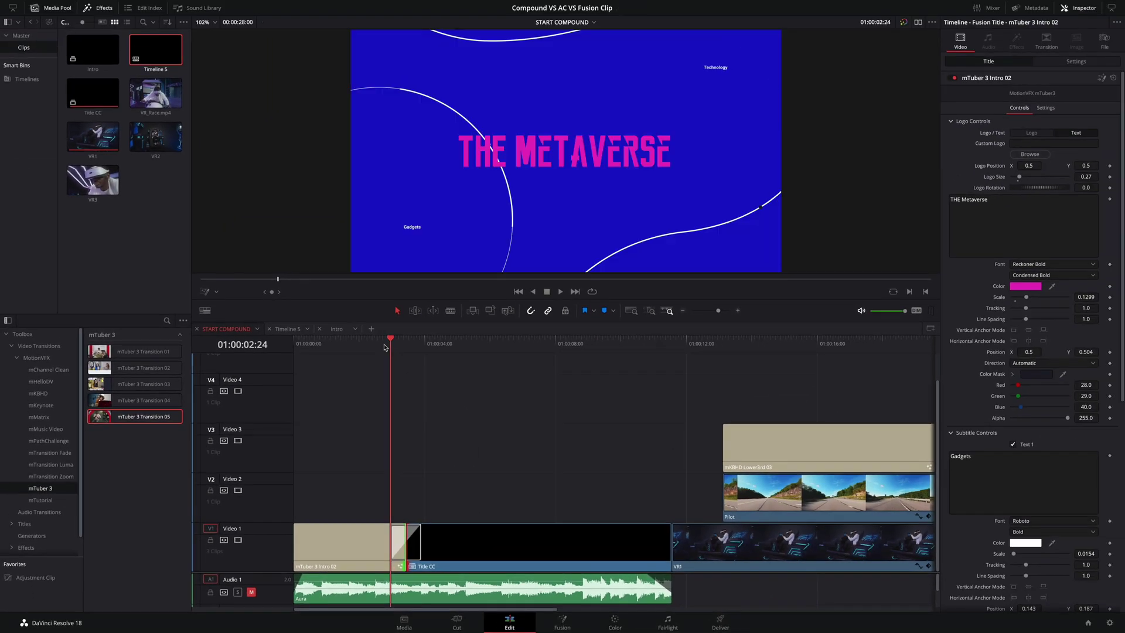
click(406, 542)
click(1037, 179)
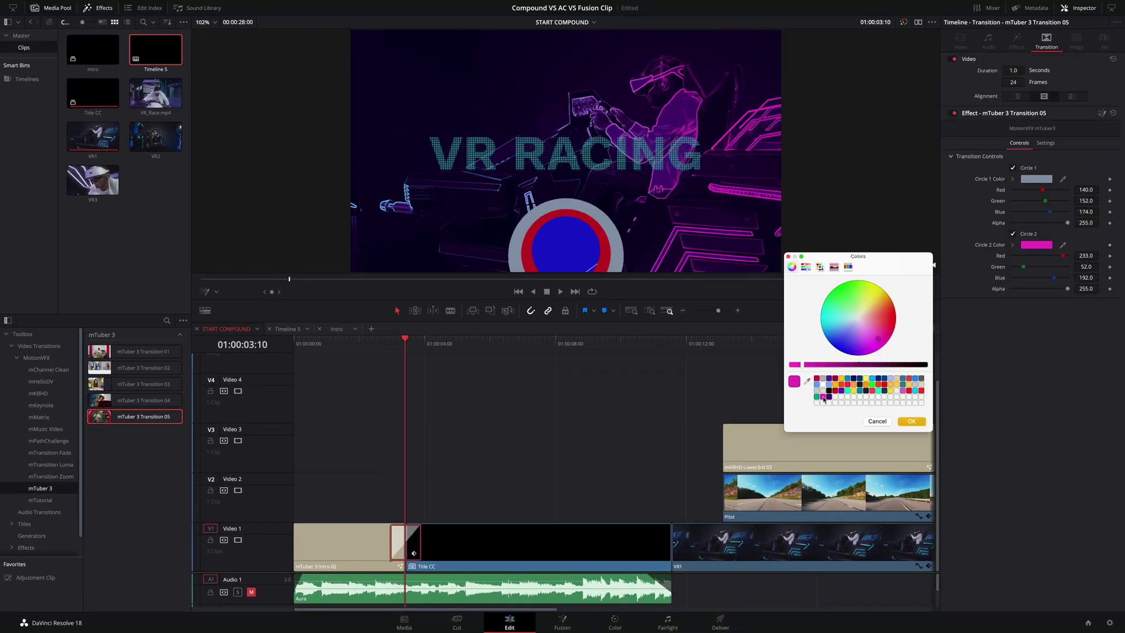
click(822, 325)
click(911, 421)
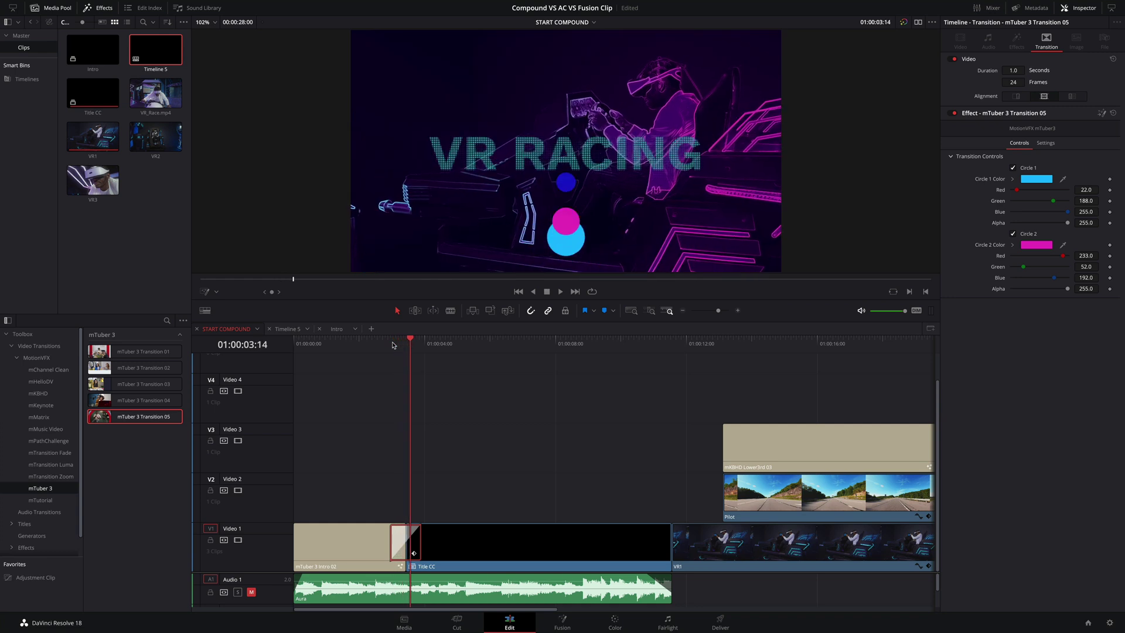
Combine the road clip and its PILOT VIEW title into a compound clip named Pilot View
scroll(525, 462, right, 10)
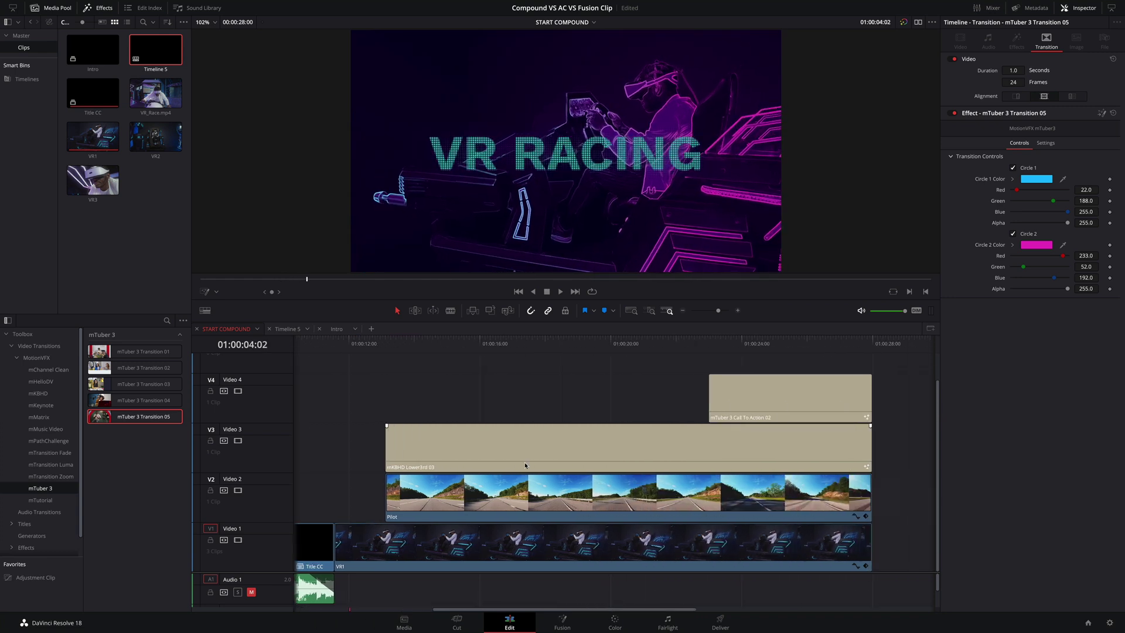
drag(384, 342, 371, 366)
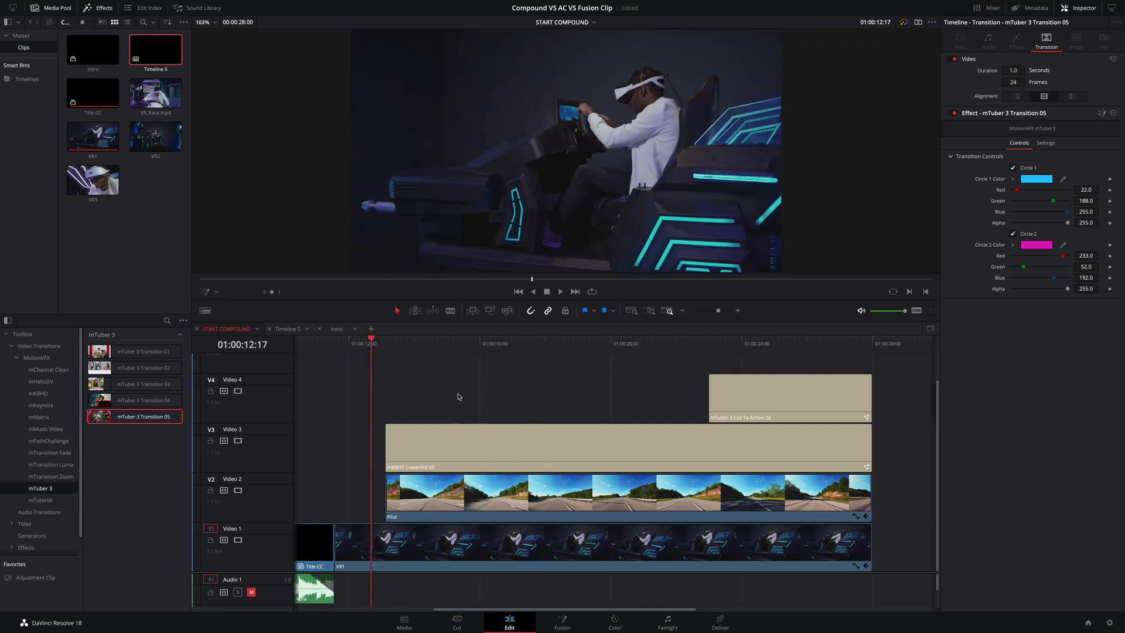
drag(458, 396, 532, 503)
right_click(532, 503)
click(549, 213)
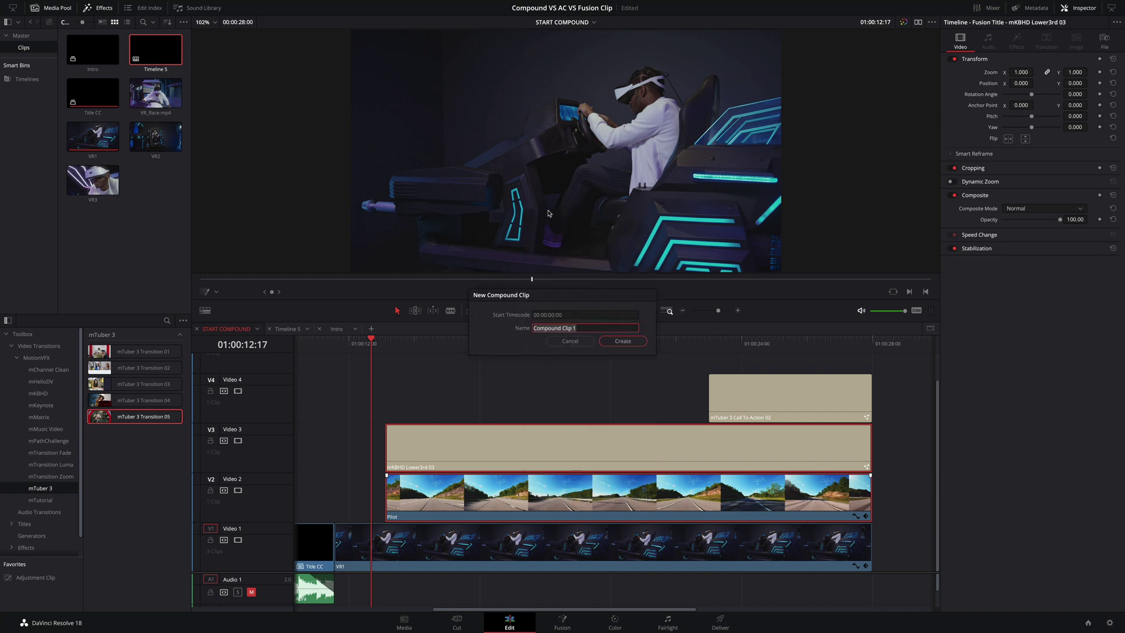
text(Pilot View)
key(Return)
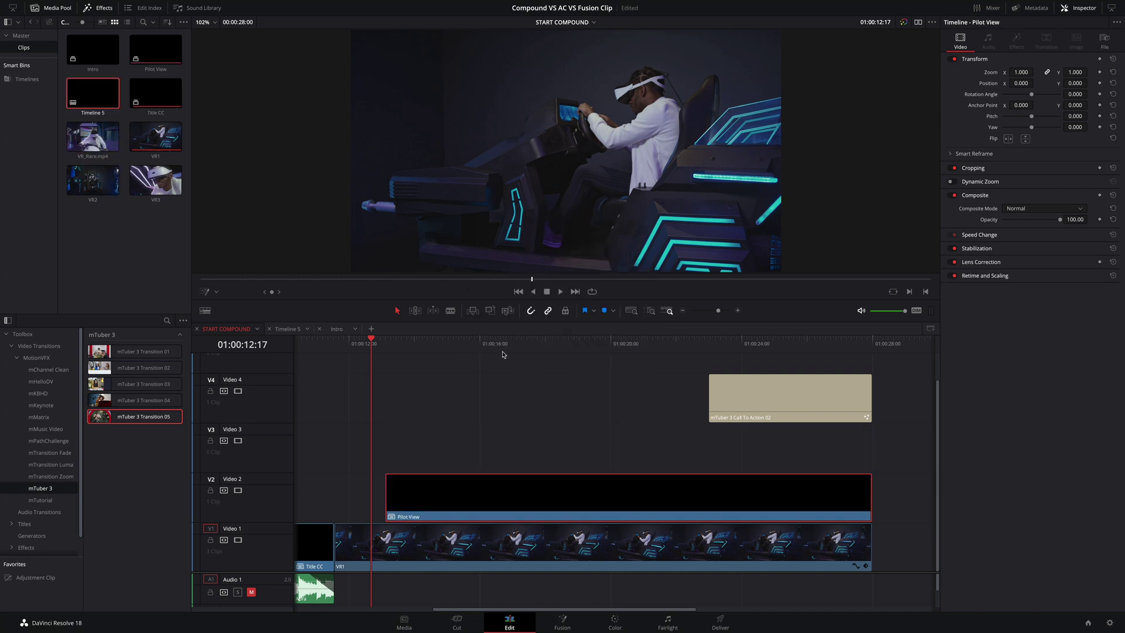
Try shrinking and repositioning the road clip as an inset at 01:00:18:09, then undo it
drag(372, 340, 557, 340)
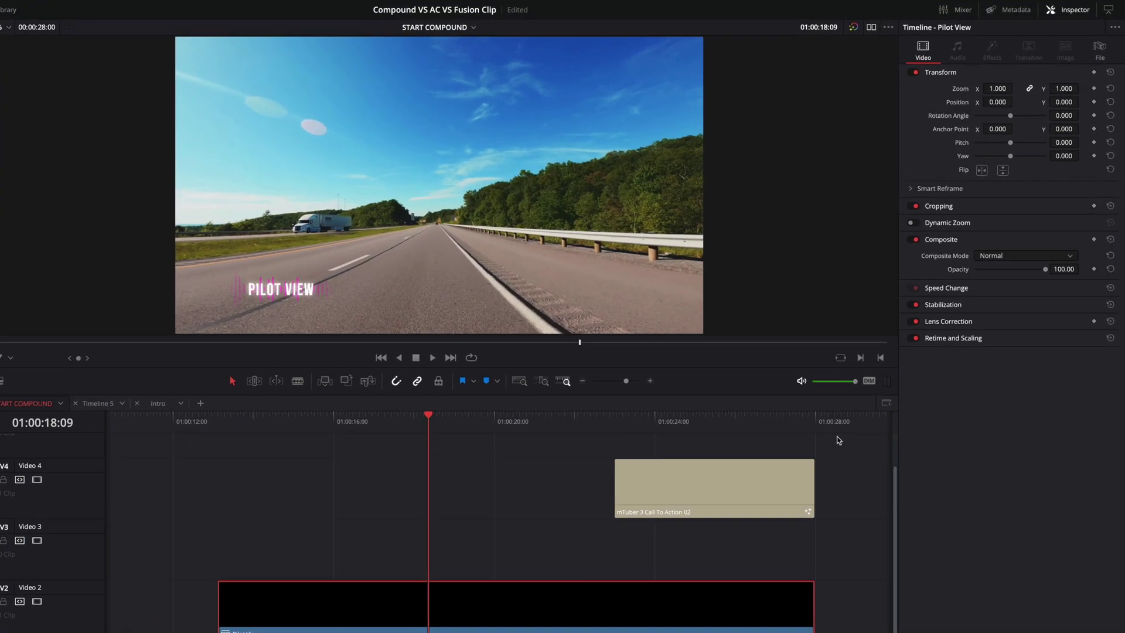
drag(997, 88, 984, 108)
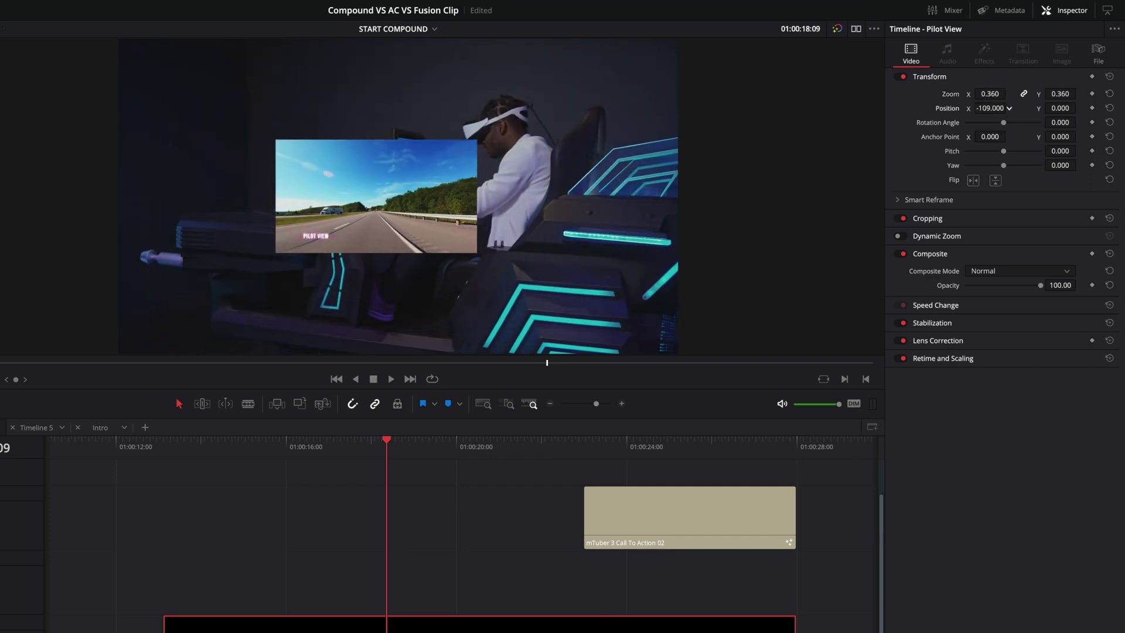
drag(1058, 107, 1081, 108)
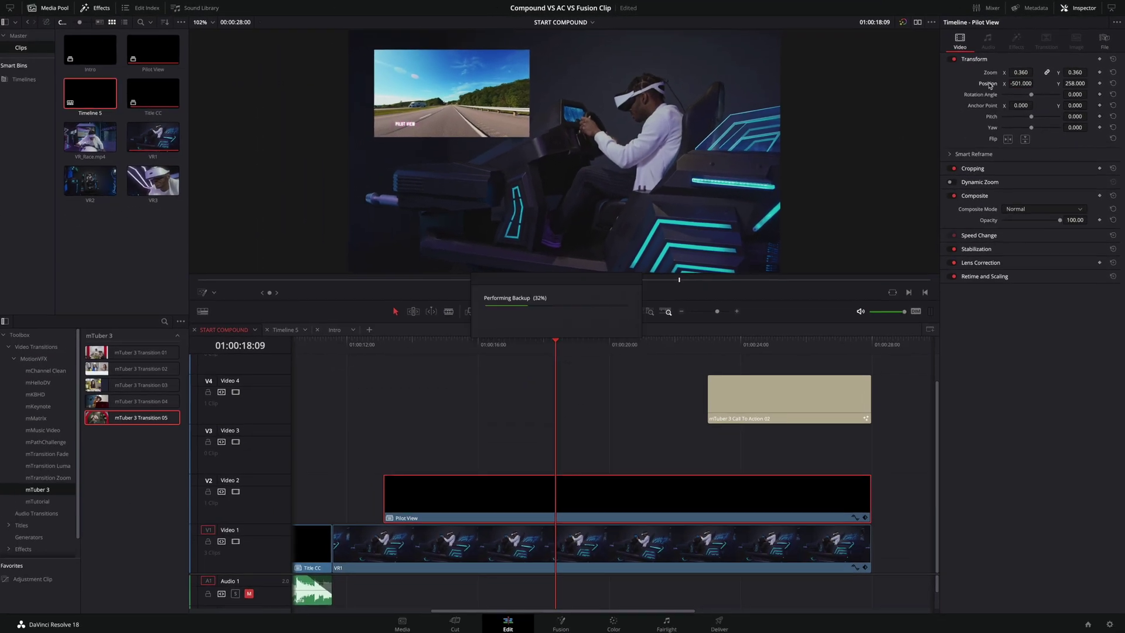
key(ctrl+z)
key(ctrl+z)
key(ctrl+z)
key(ctrl+z)
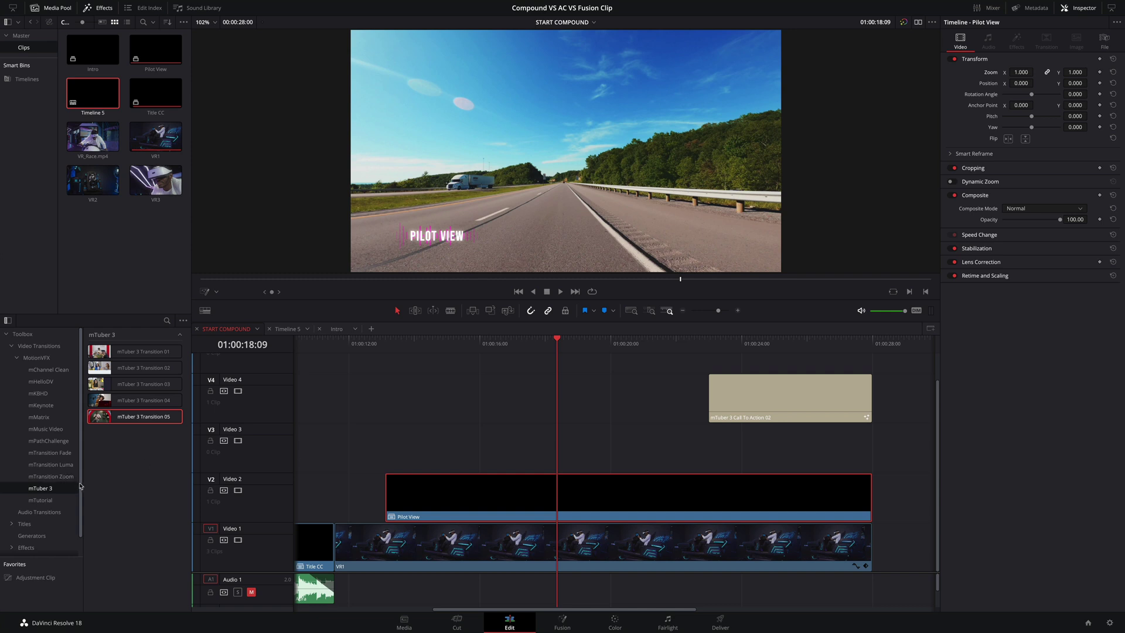
scroll(43, 410, down, 8)
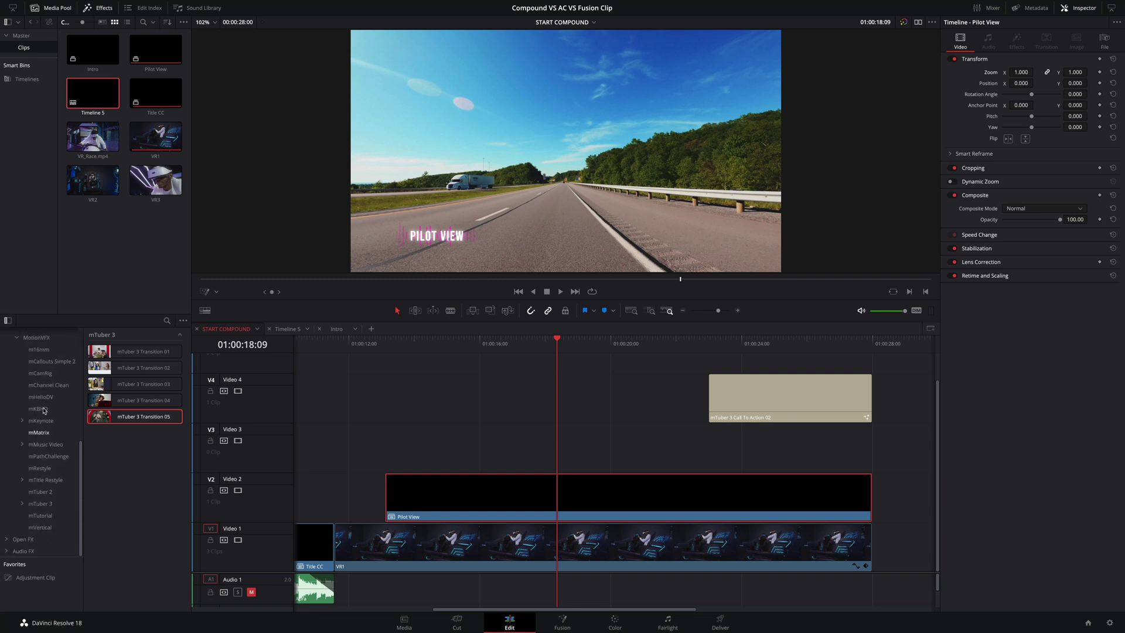
Apply mKBHD Additional Footage to Pilot View and set its Scale to 0.283
click(41, 409)
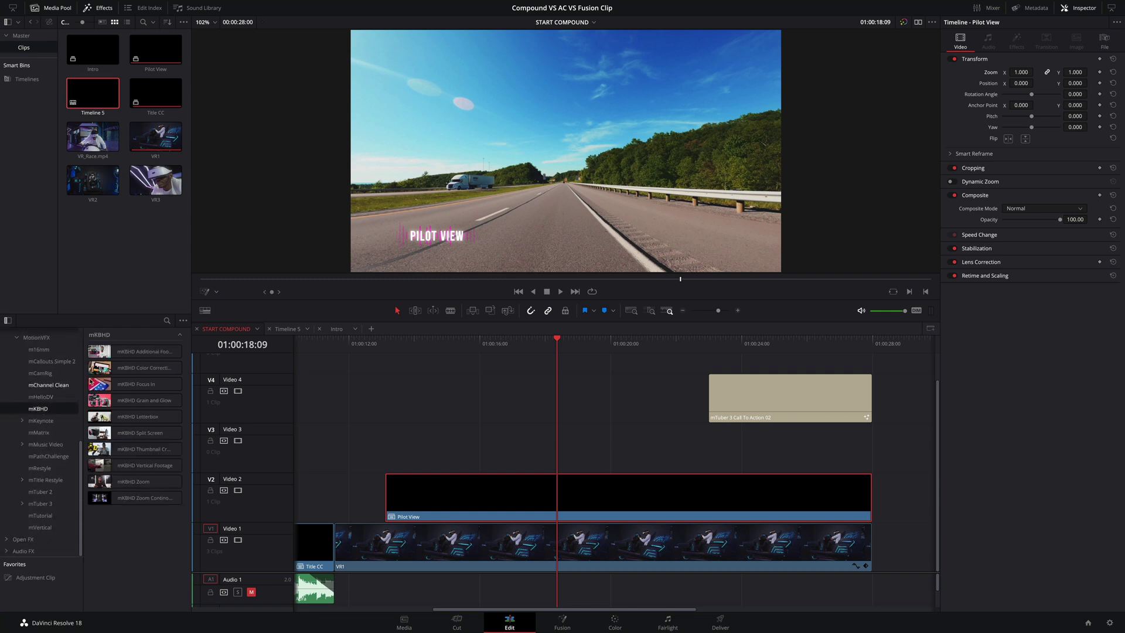
click(126, 352)
drag(126, 352, 559, 507)
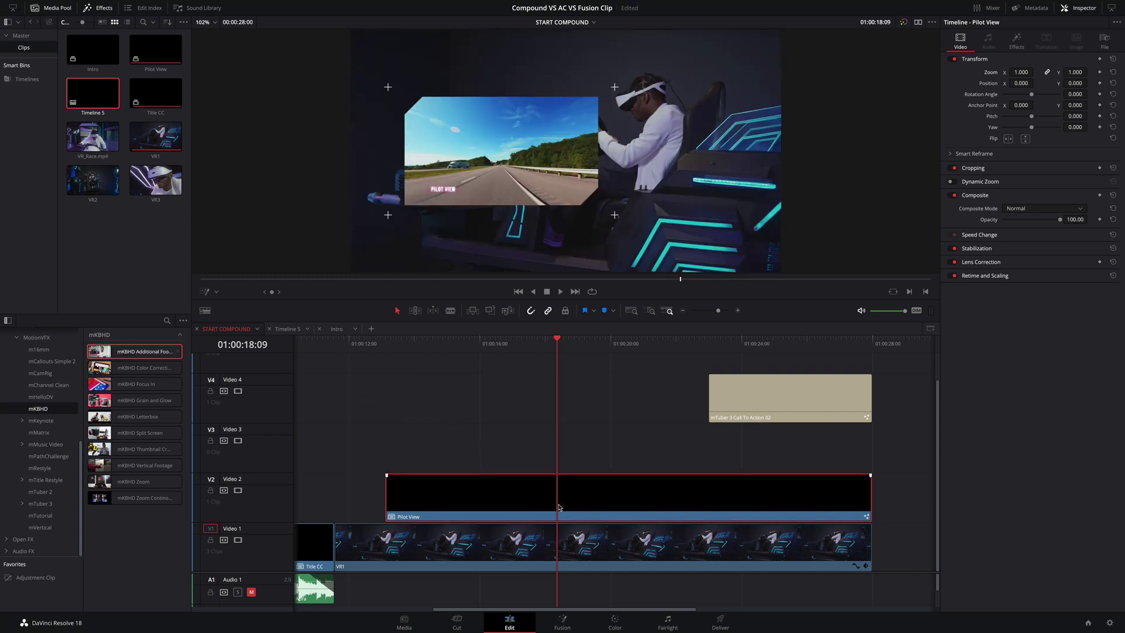
click(1017, 42)
click(950, 123)
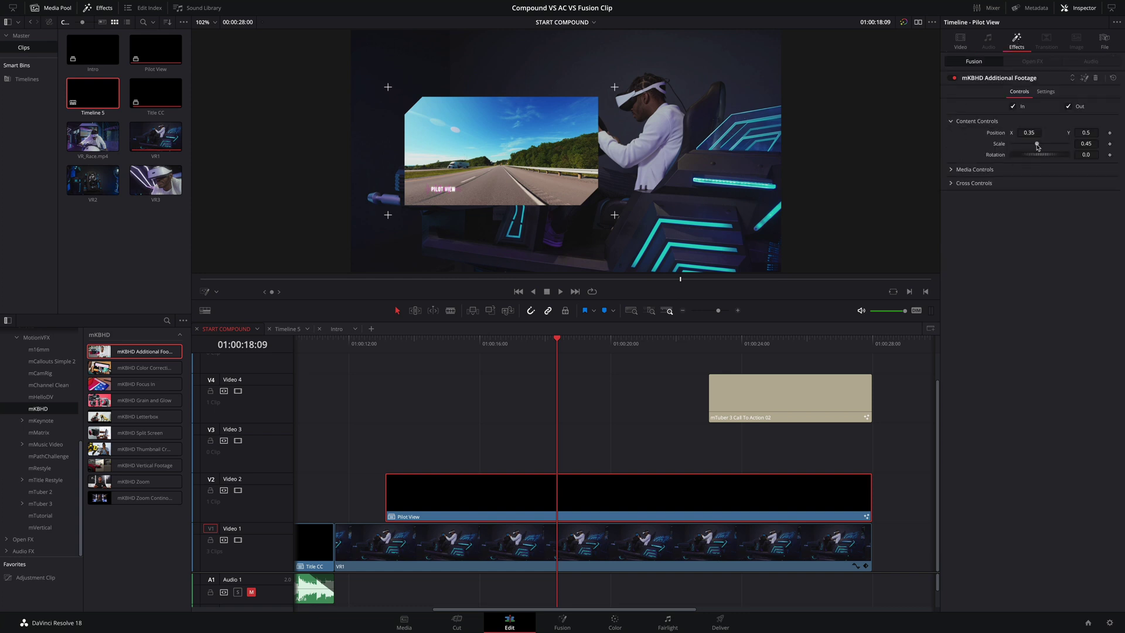
drag(1037, 146, 1028, 148)
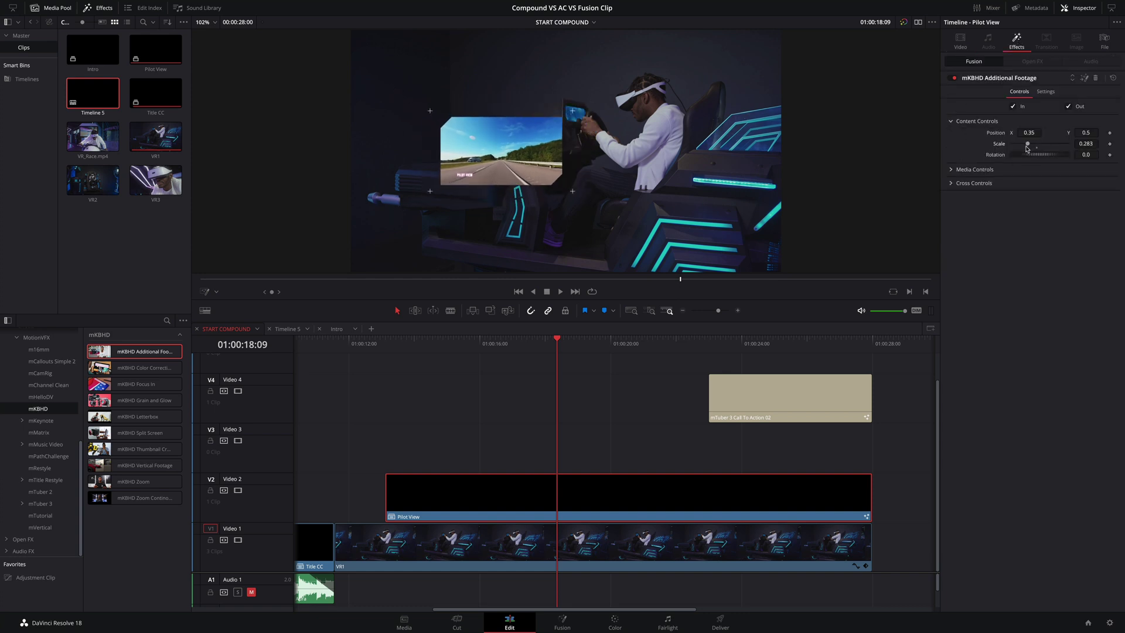
Enable the Fusion Overlay viewer controls and move the inset toward the upper left
click(215, 292)
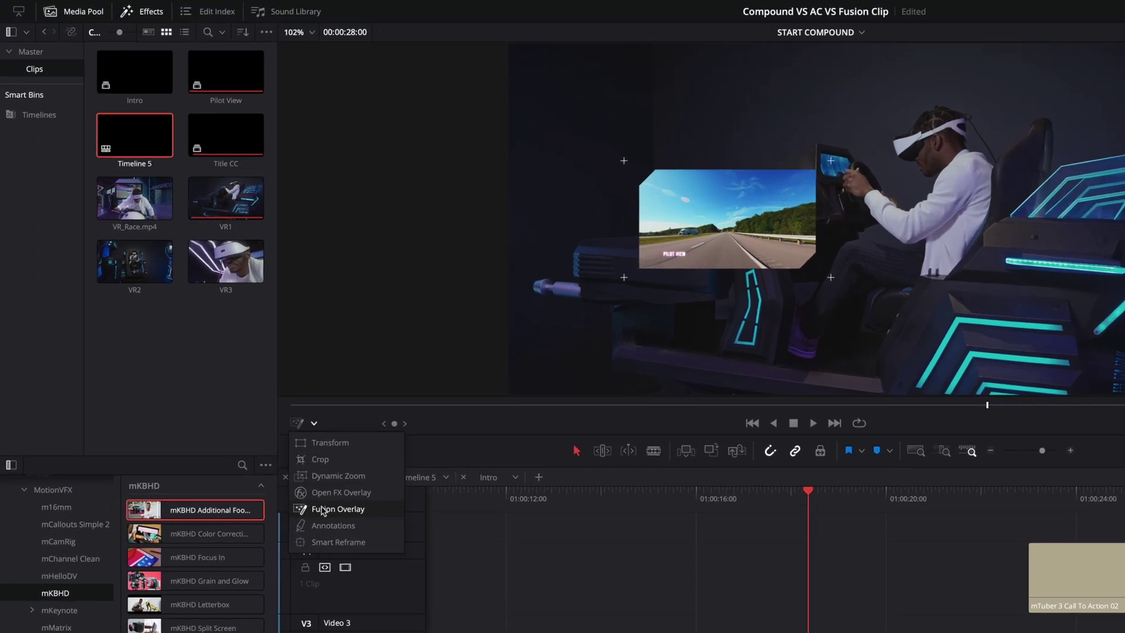
click(333, 527)
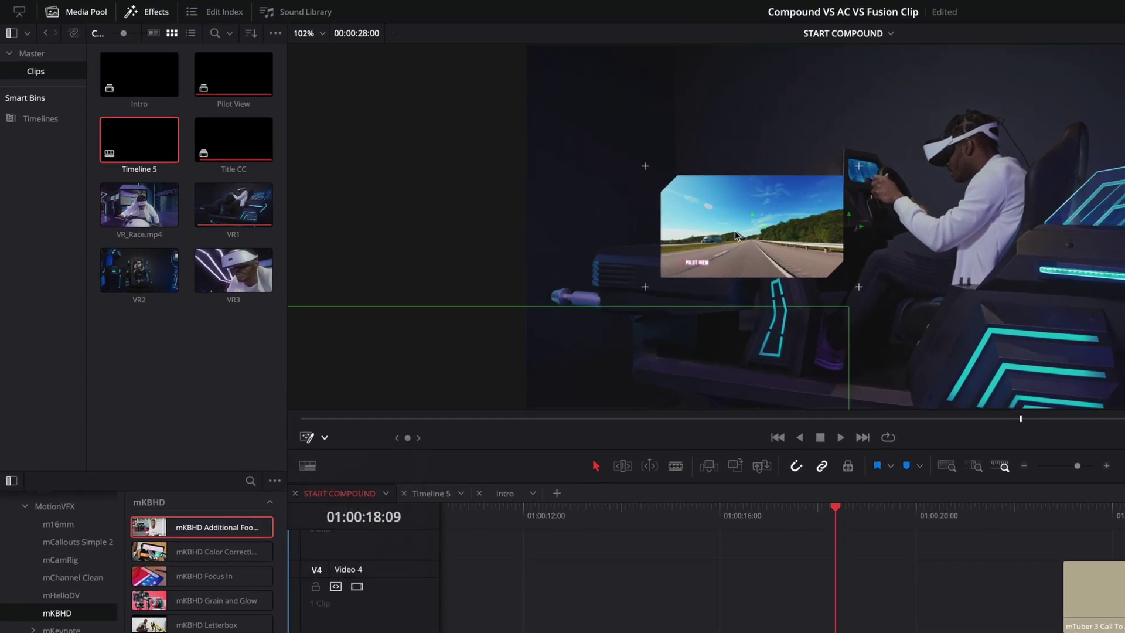
drag(752, 230, 672, 139)
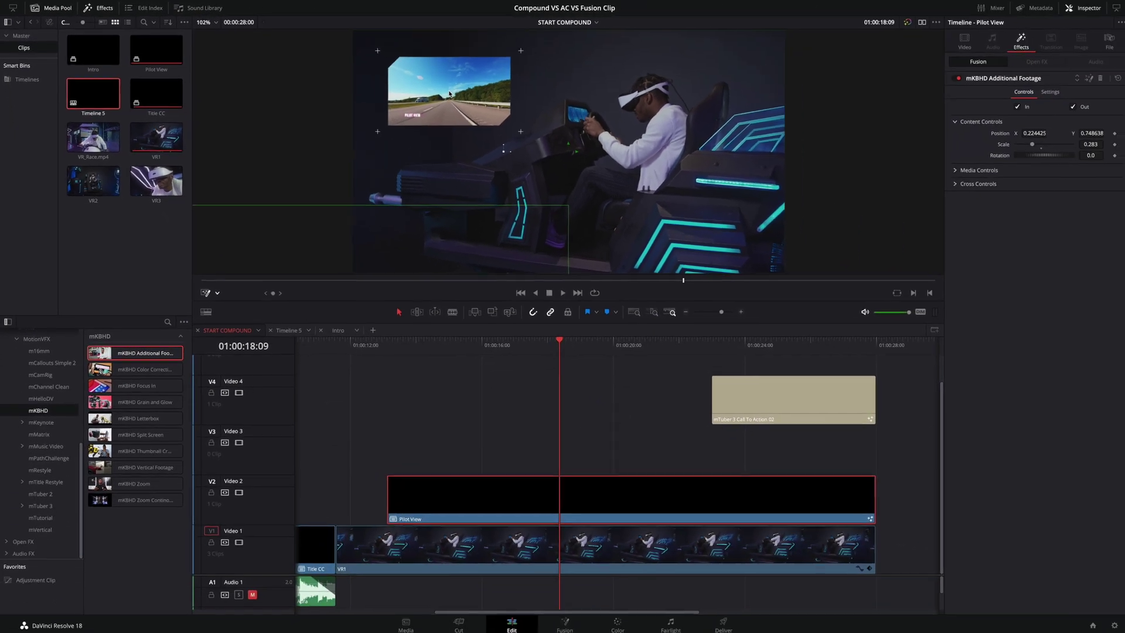
drag(385, 347, 497, 372)
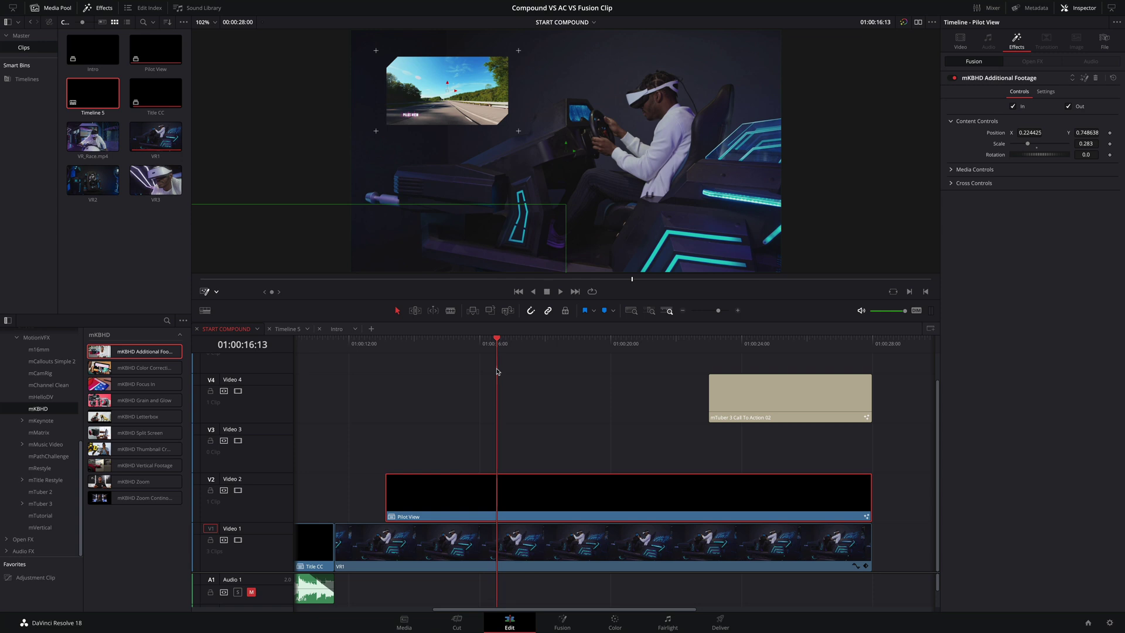
Apply mRestyle CCTV 06 to the Pilot clip inside Pilot View and review it in START COMPOUND
right_click(563, 495)
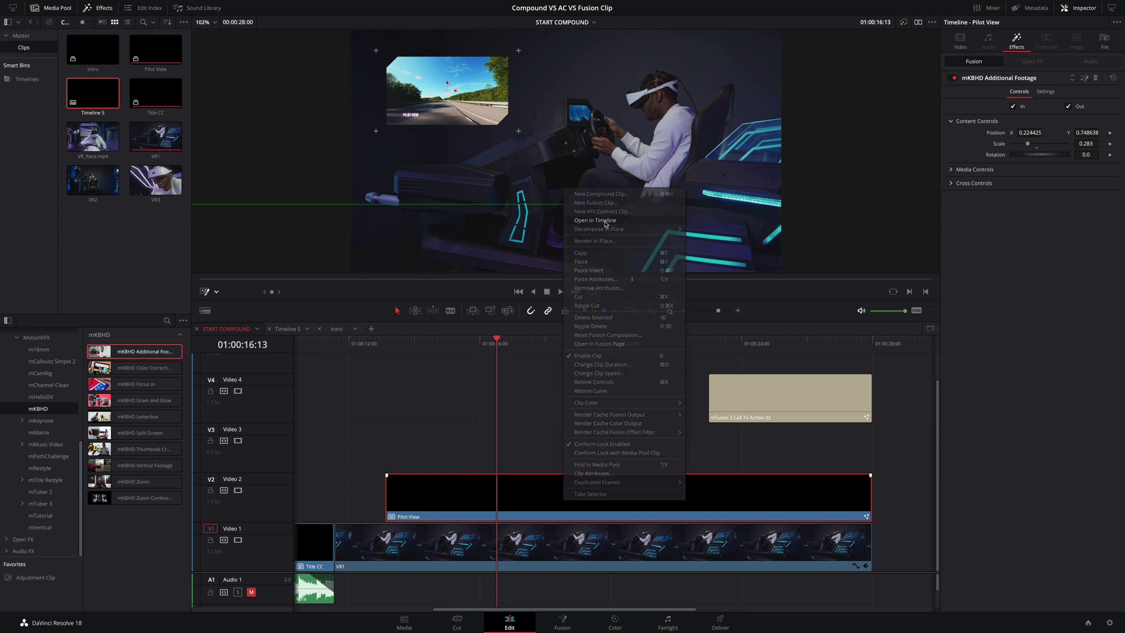
click(592, 223)
drag(120, 435, 446, 461)
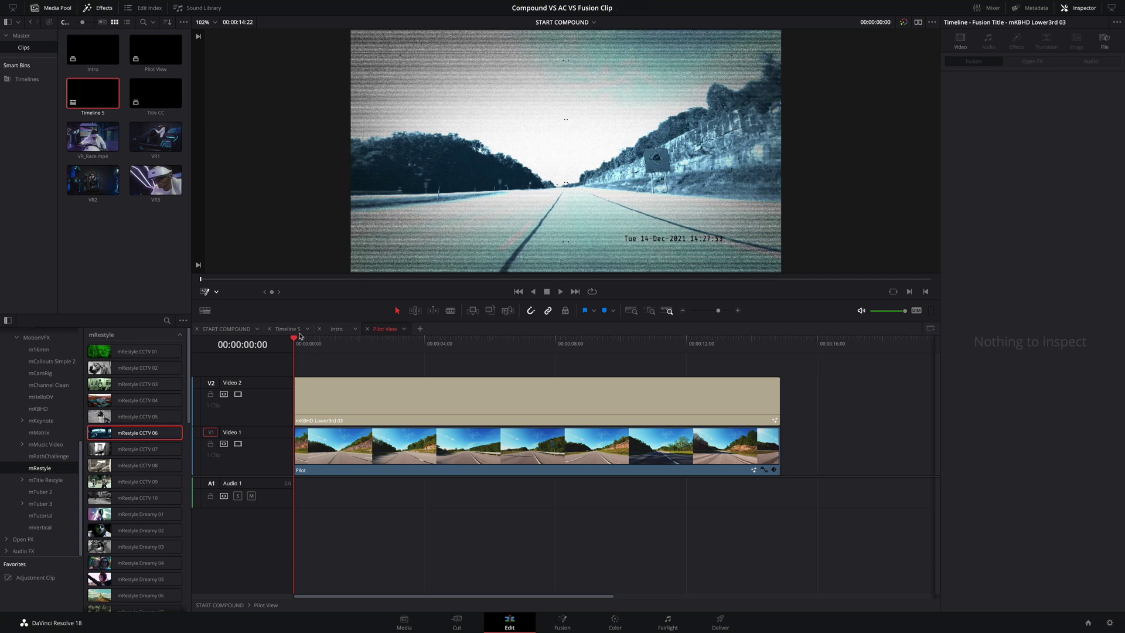
click(232, 329)
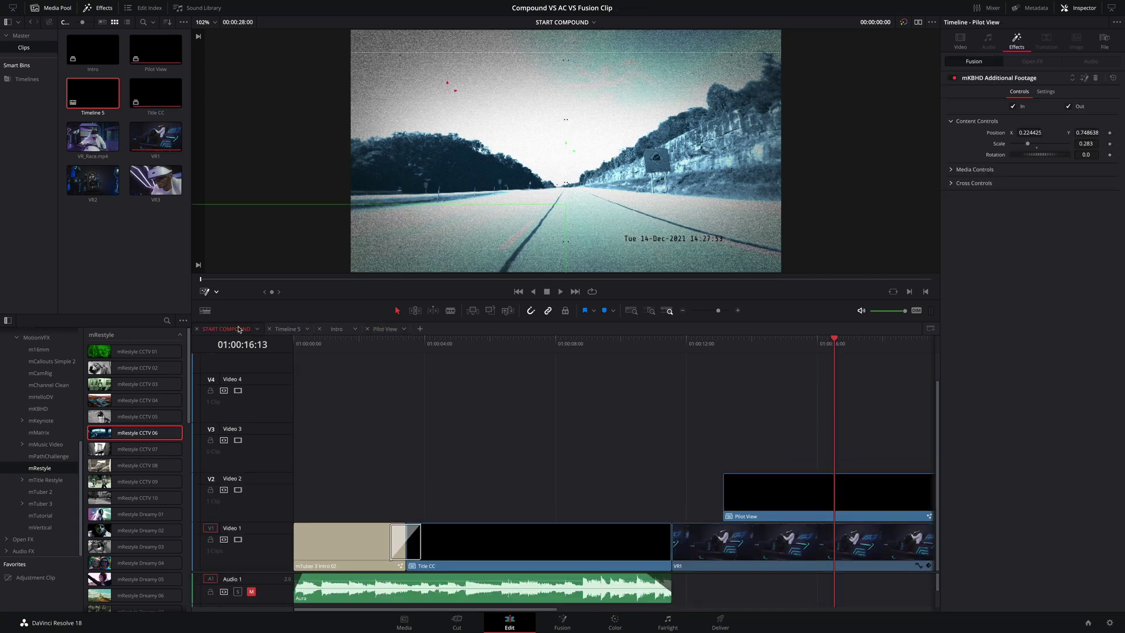
scroll(561, 442, right, 10)
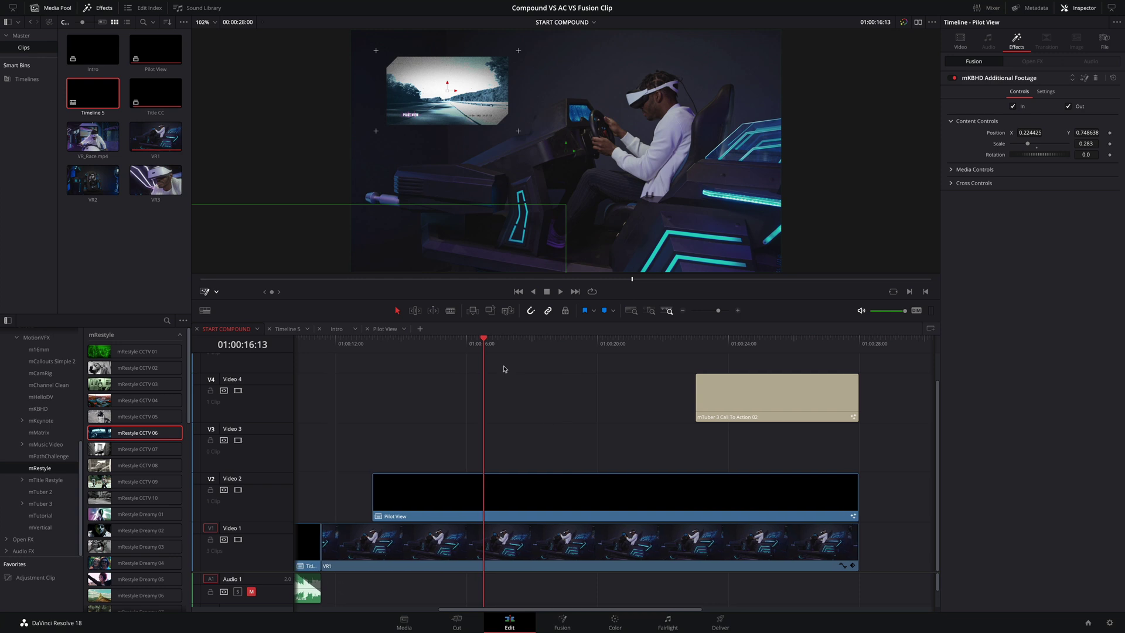
drag(505, 353, 571, 355)
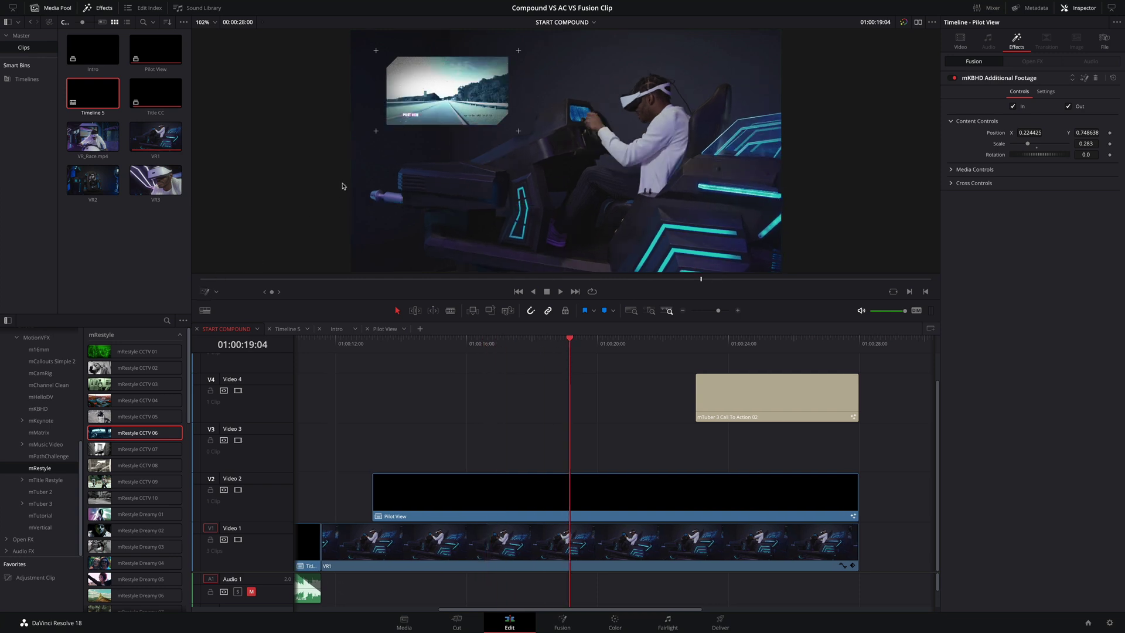
Increase the Scale of the PILOT VIEW title inside Pilot View, then return to START COMPOUND
click(379, 330)
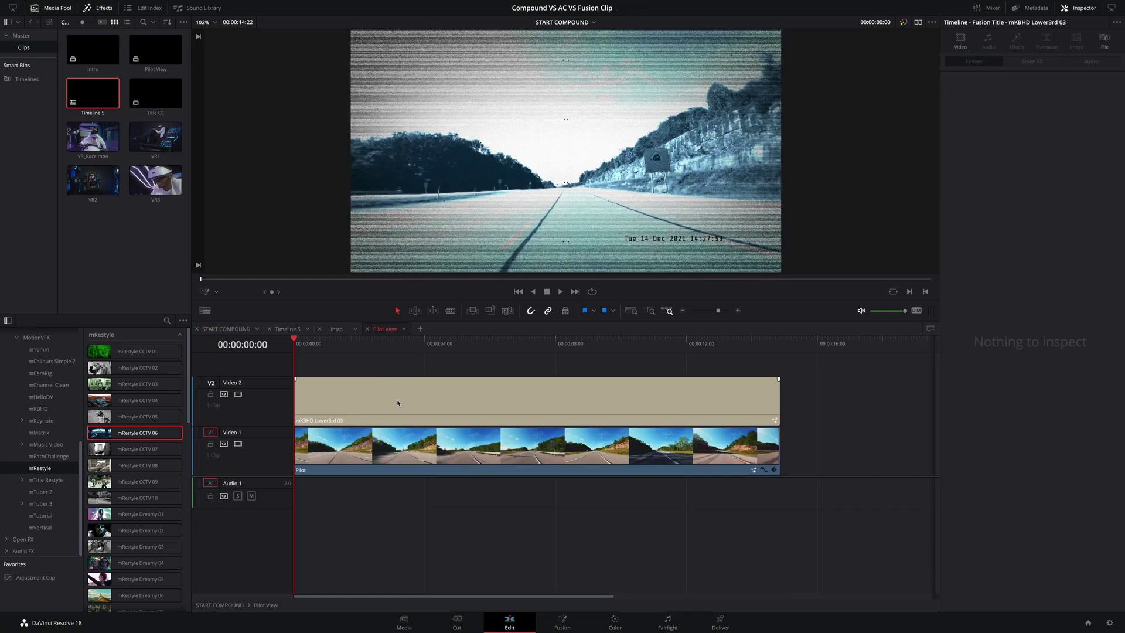
click(488, 346)
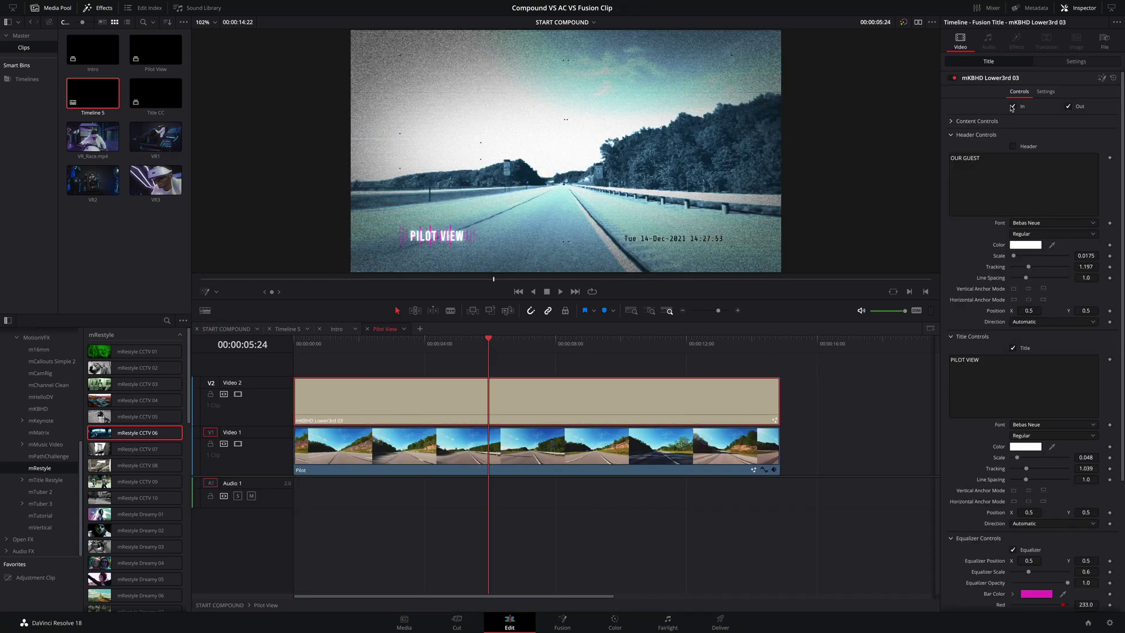
click(952, 121)
drag(1042, 146, 1045, 147)
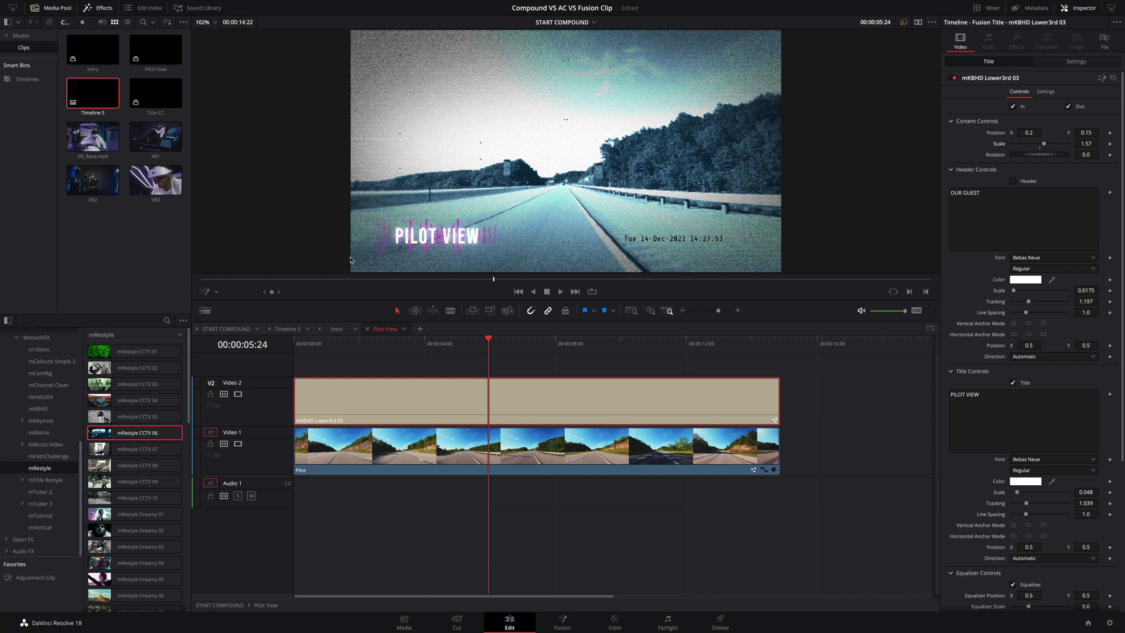
click(226, 328)
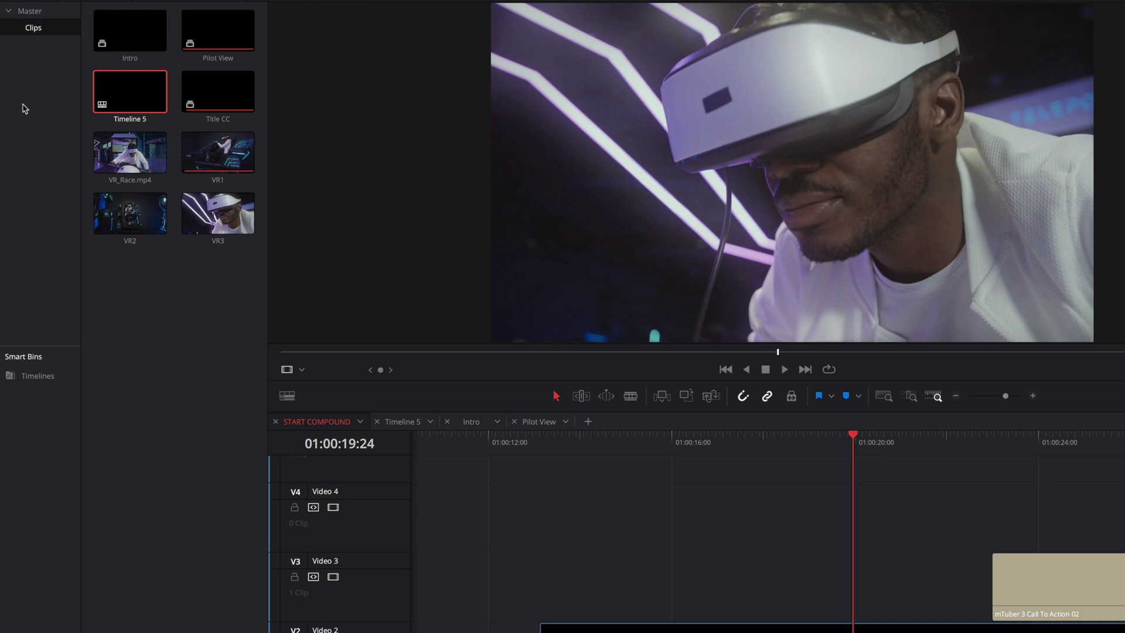
Create a smart bin named 'Compound Clip' with the rule Clip Type is Compound
right_click(35, 439)
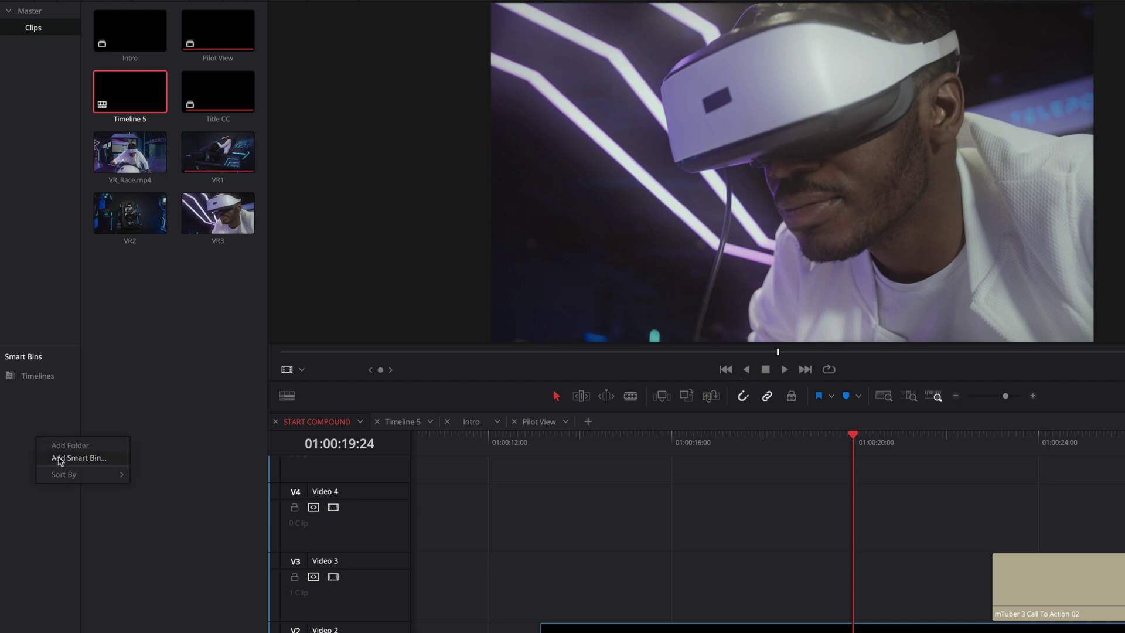
click(61, 457)
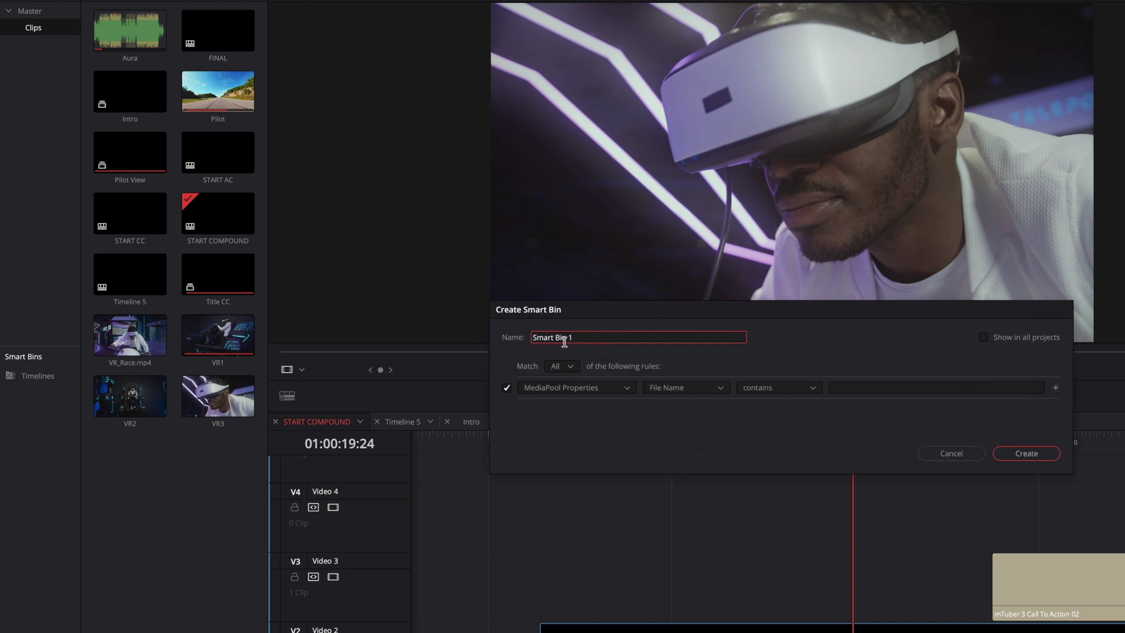
drag(573, 338, 530, 336)
text(Compound Clips)
click(680, 389)
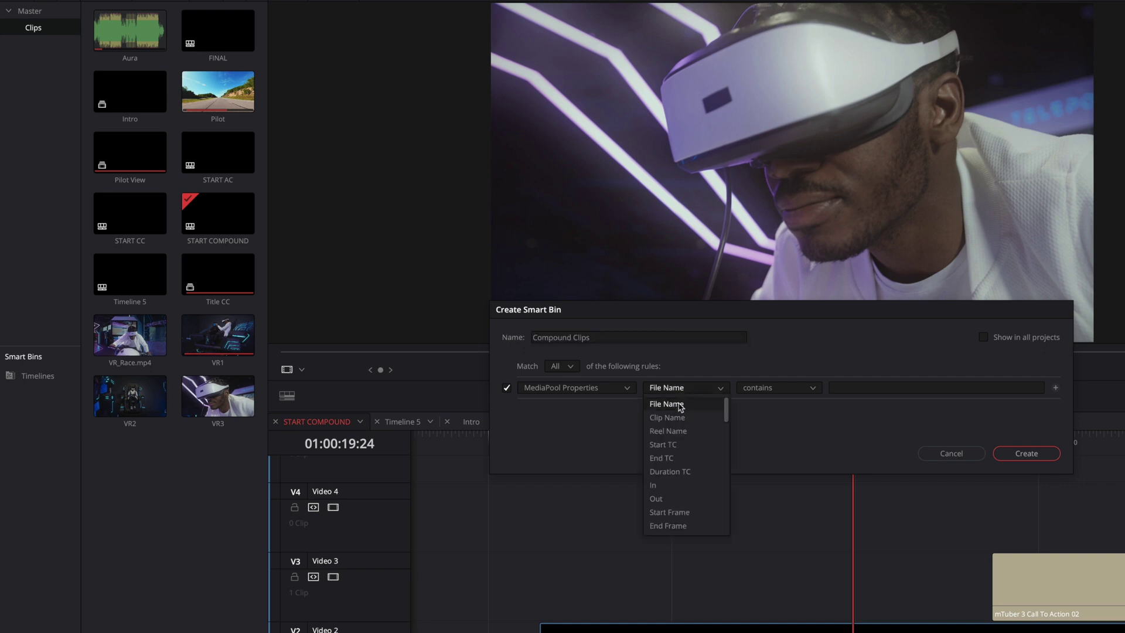
scroll(687, 479, down, 2)
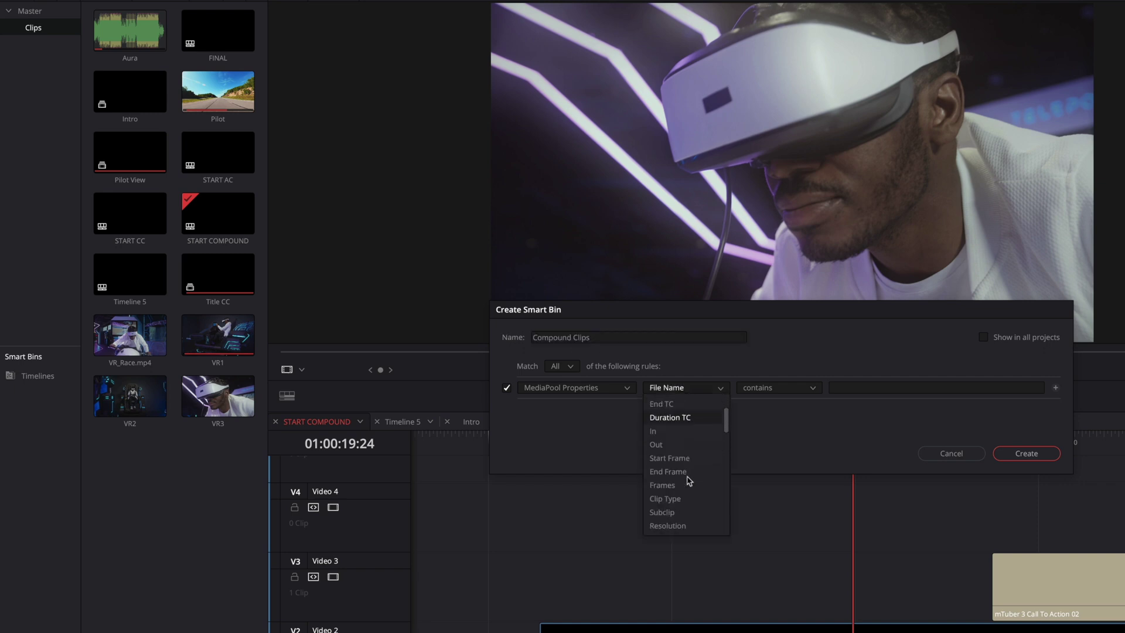
click(673, 502)
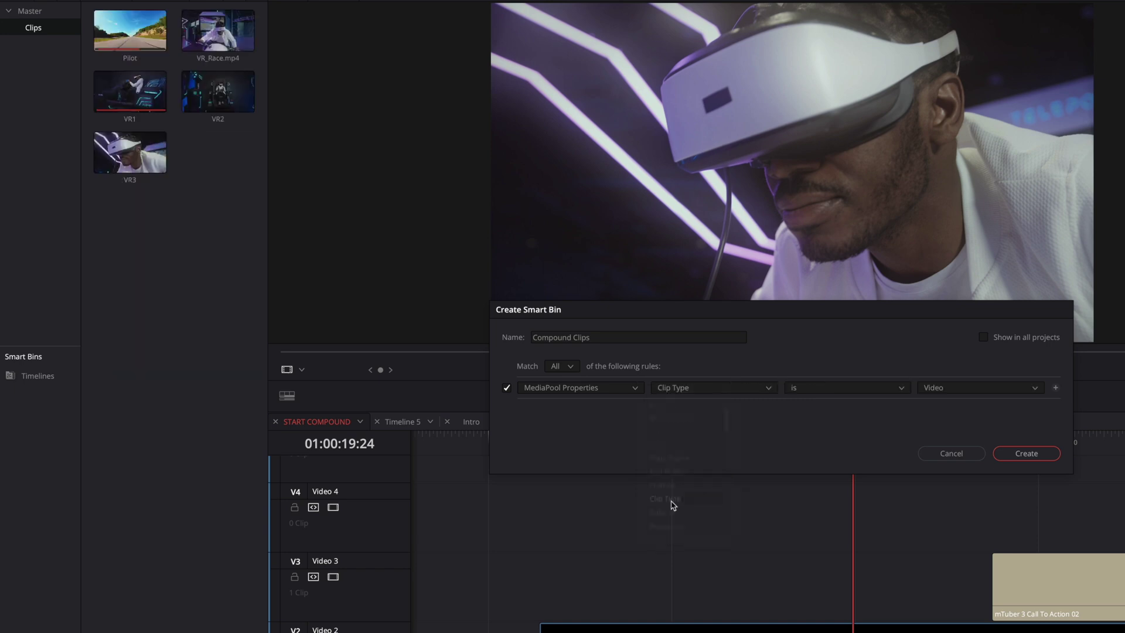
click(963, 390)
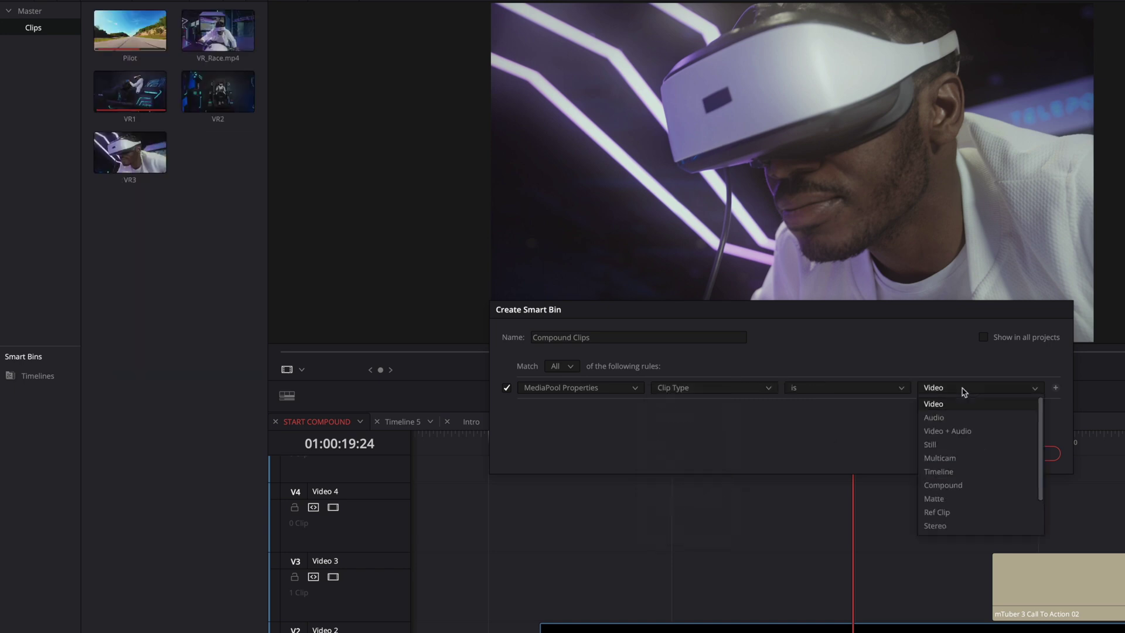
click(963, 484)
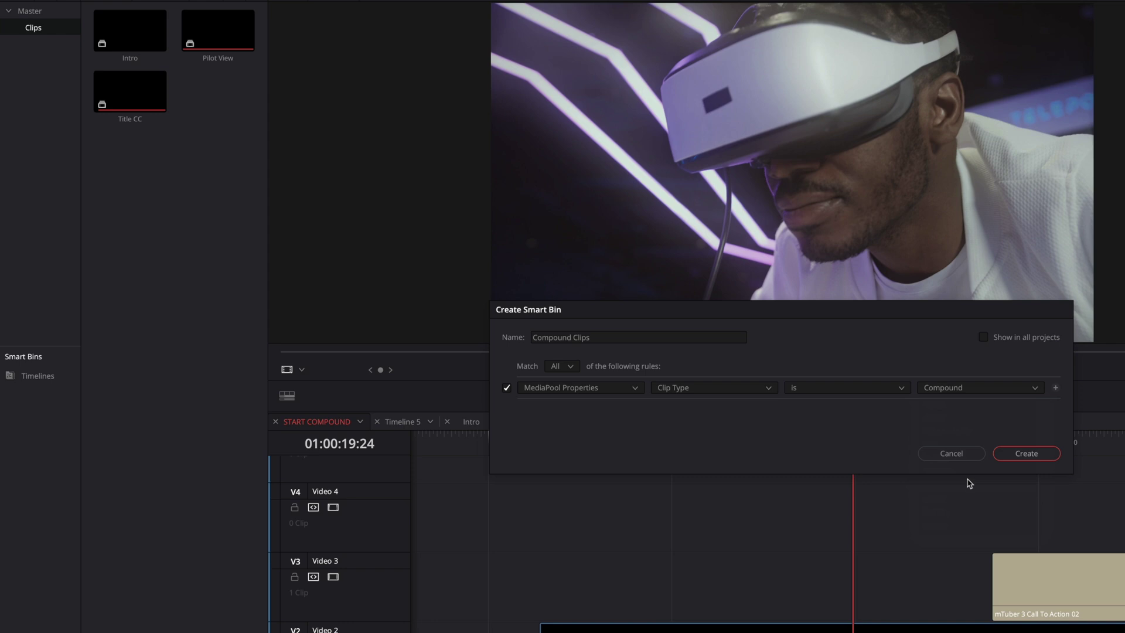
click(1027, 454)
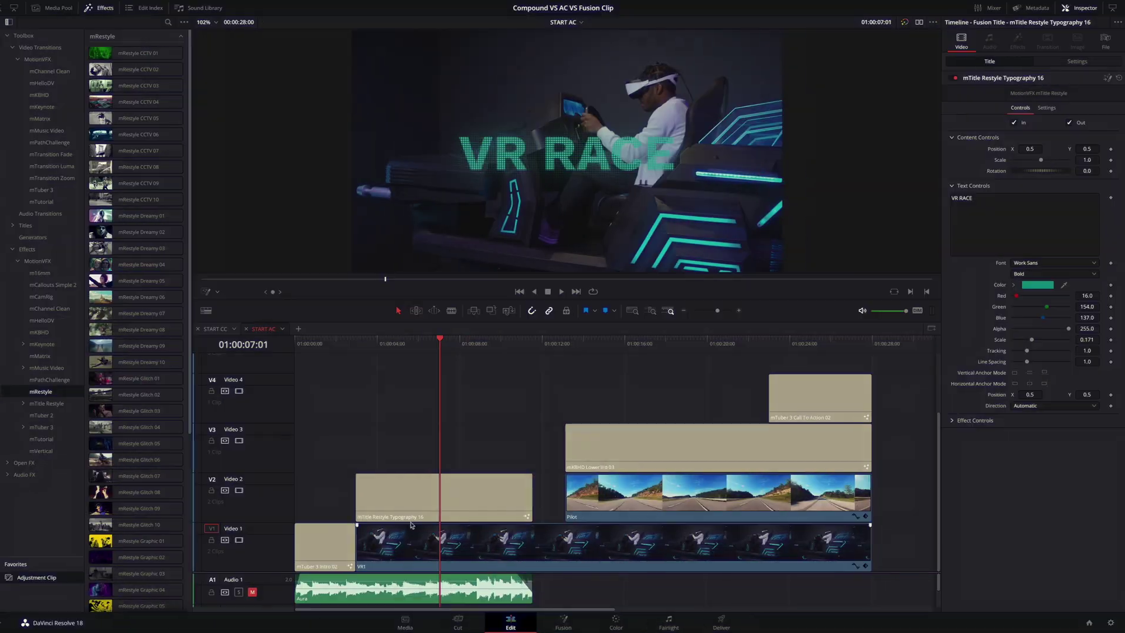
Keep Adjustment Clip starred in Favorites and show the mRestyle effects category
click(27, 250)
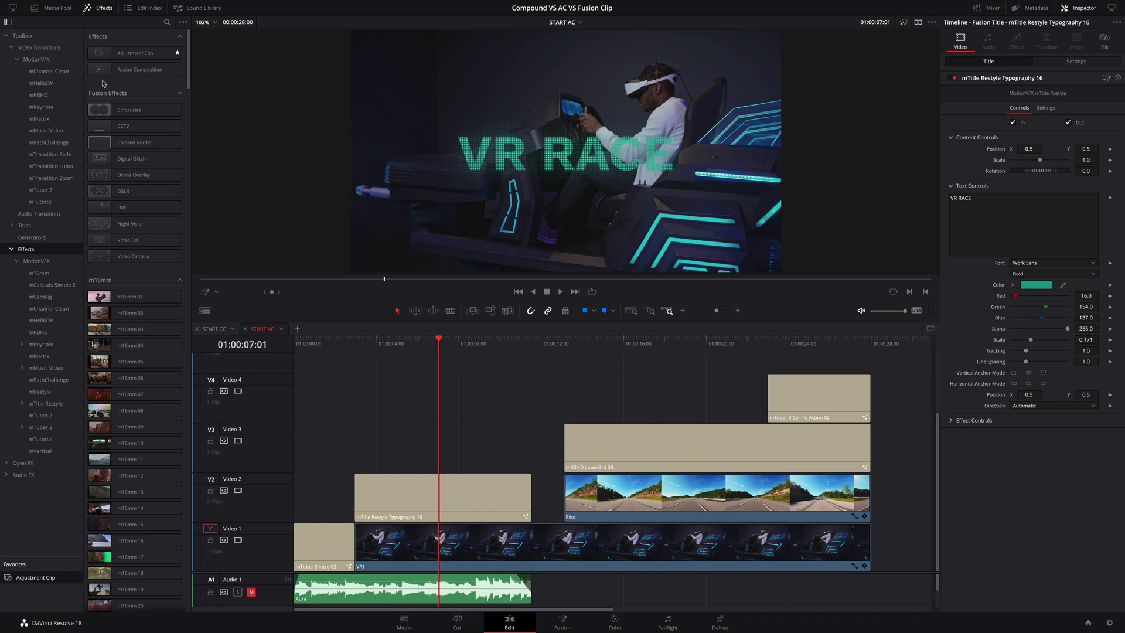
click(102, 58)
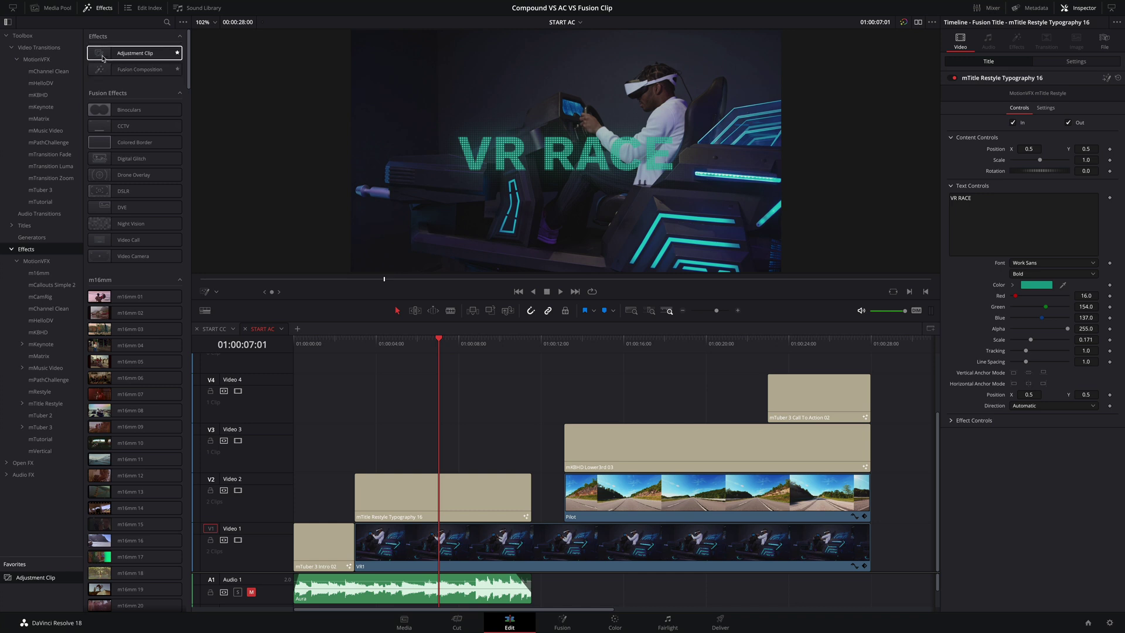
click(178, 54)
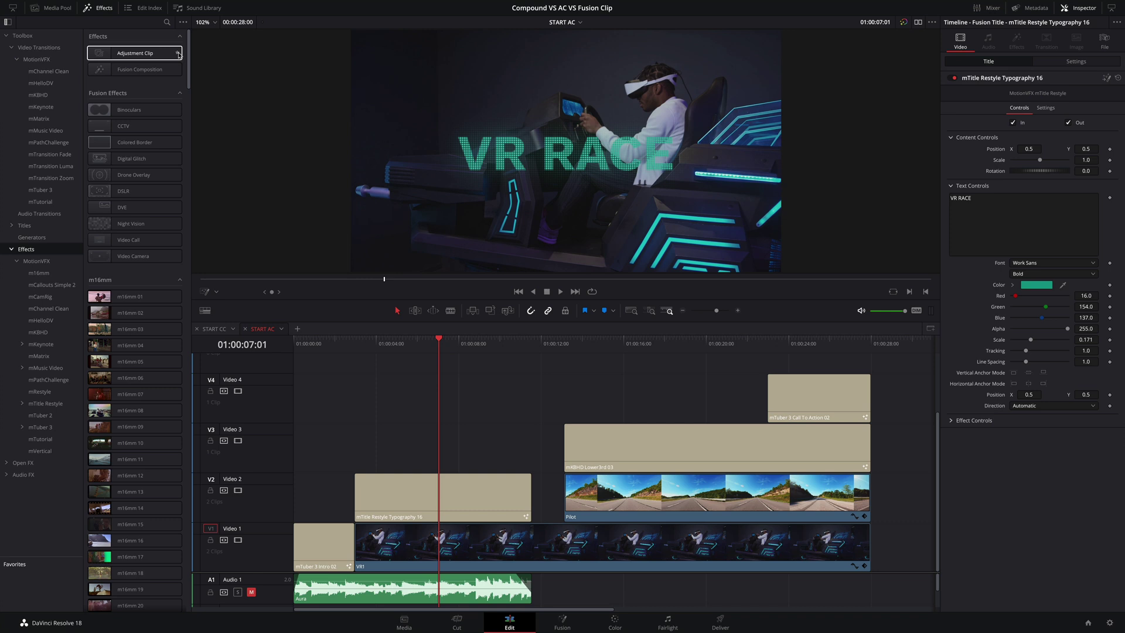
click(178, 53)
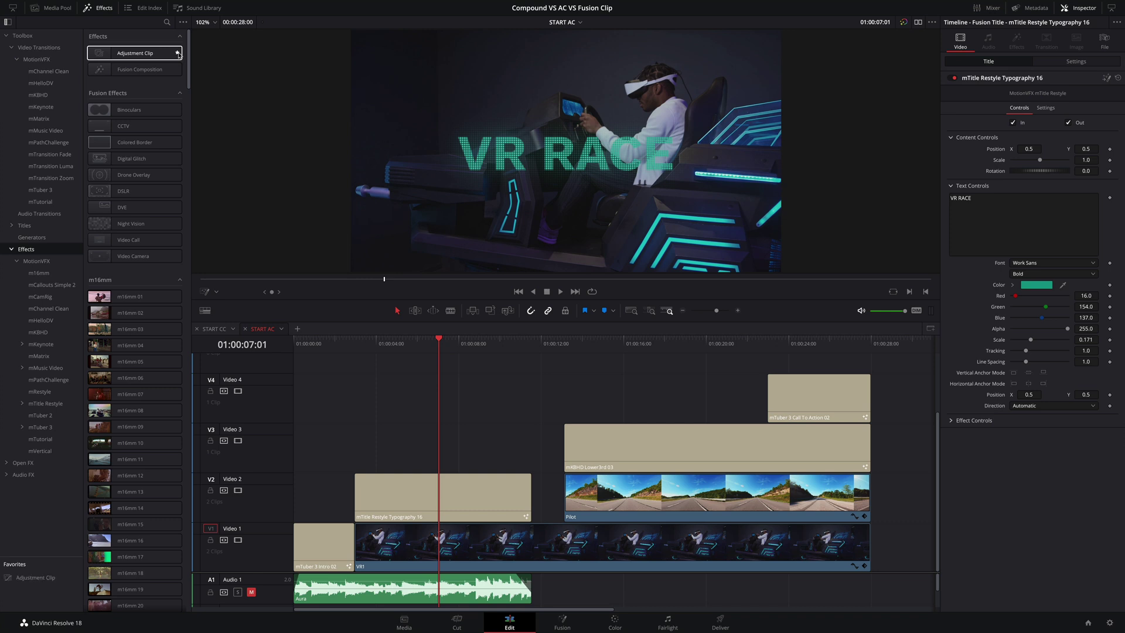
click(40, 392)
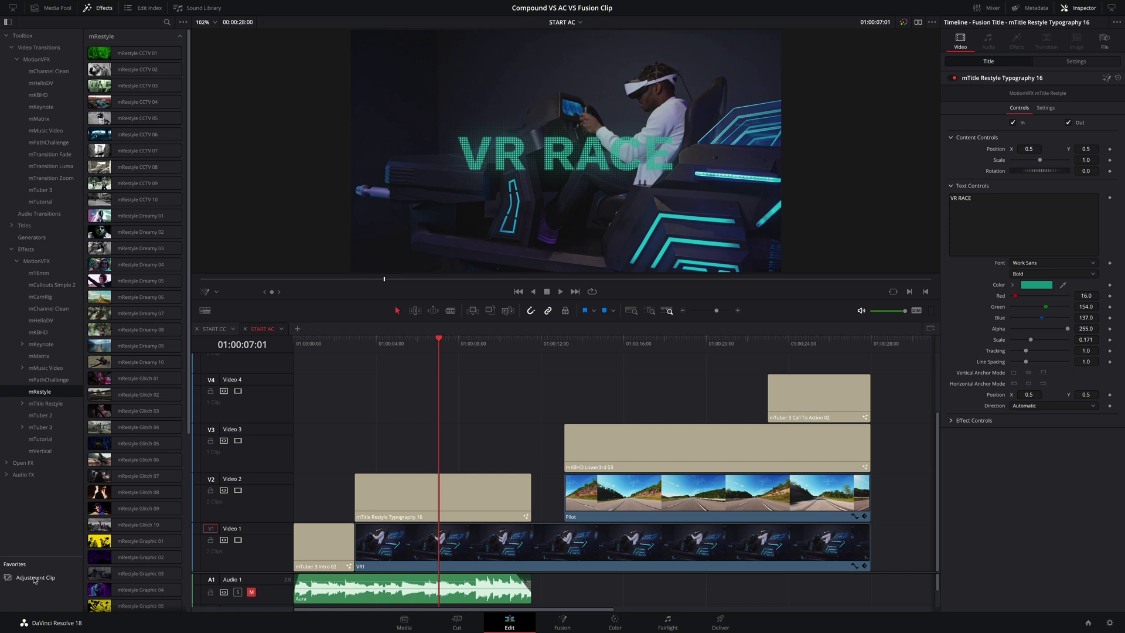
Place an Adjustment Clip from Favorites on Video 3 and trim it to span the VR RACE title
drag(34, 579, 374, 448)
click(373, 448)
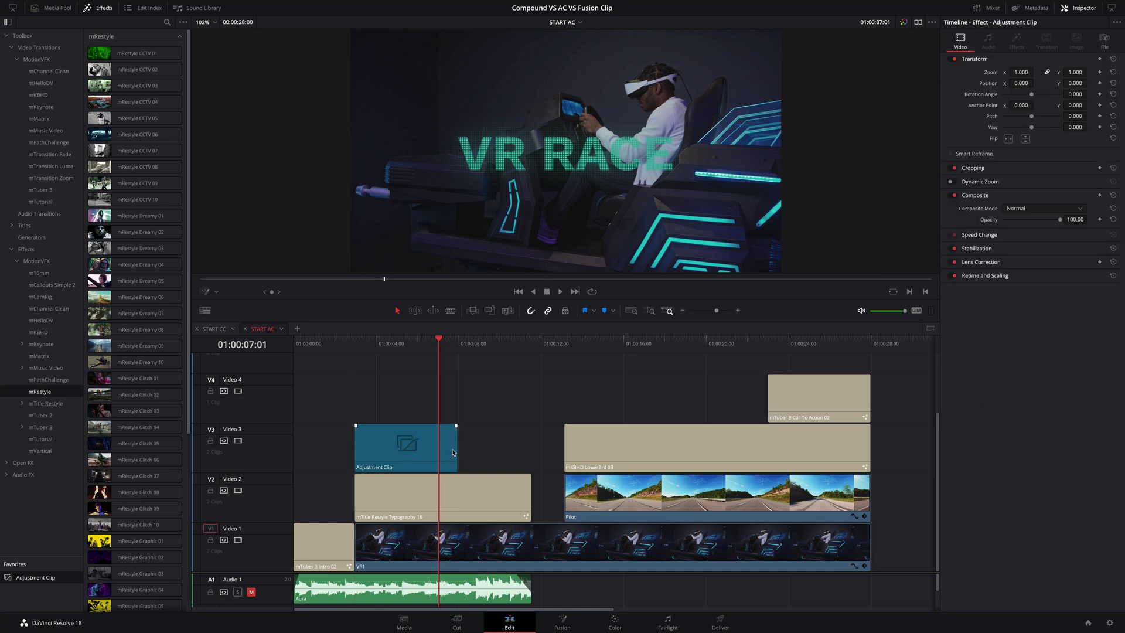
drag(454, 452, 530, 452)
mouse_move(439, 349)
mouse_down()
mouse_move(382, 350)
mouse_move(440, 351)
mouse_up()
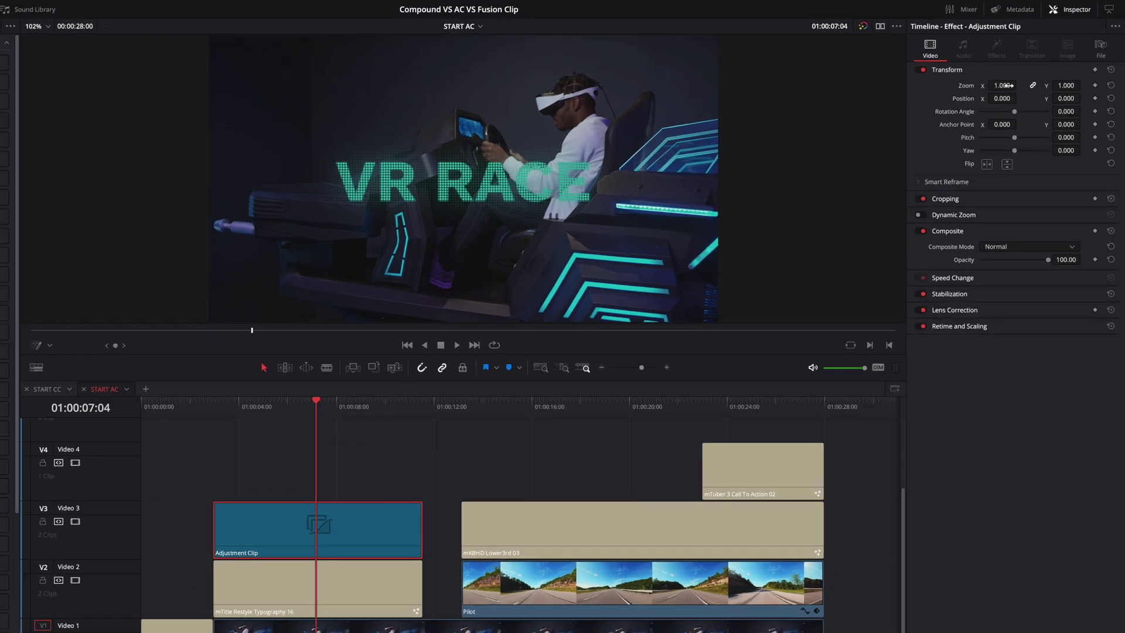
Test the Adjustment Clip's zoom and rotation, then reset both to their defaults
drag(1052, 72, 1036, 72)
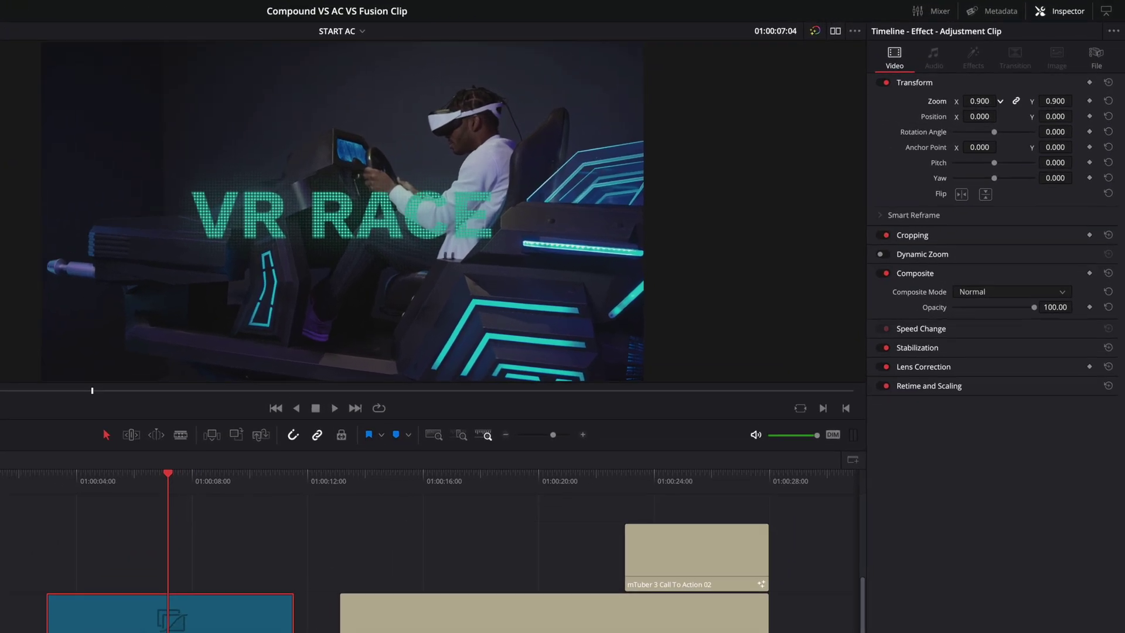
drag(980, 100, 1008, 136)
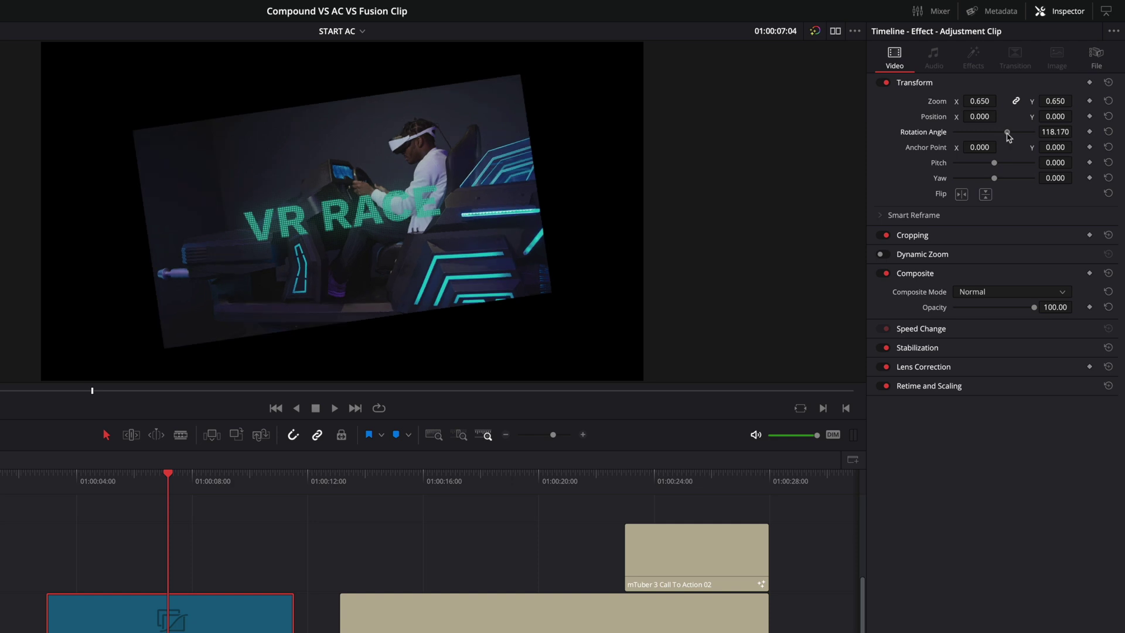
double_click(927, 132)
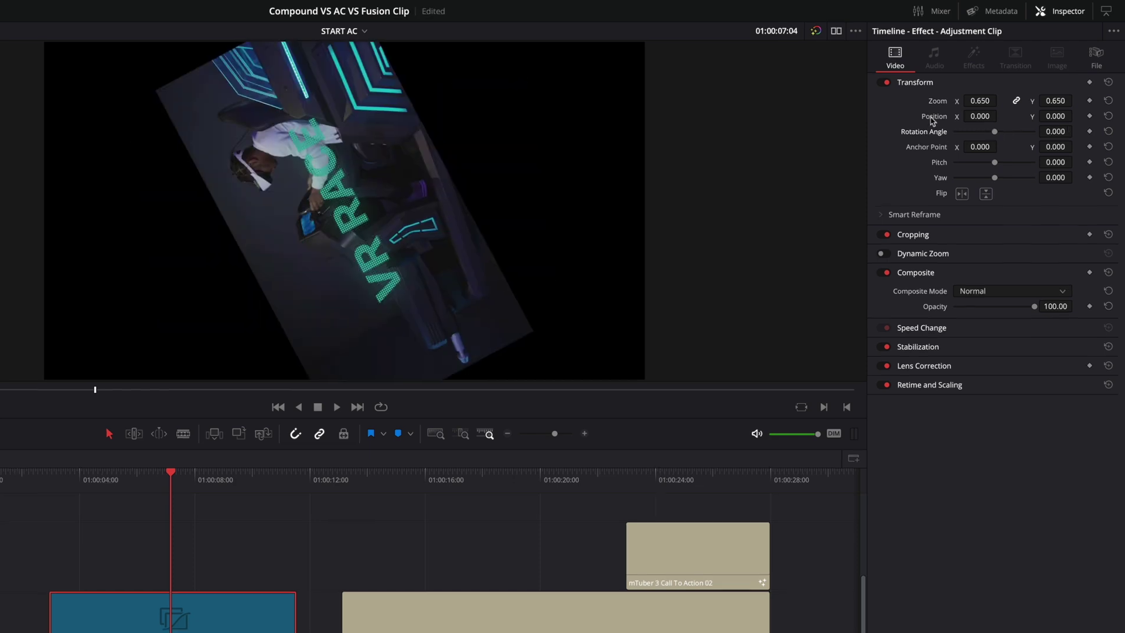
double_click(936, 101)
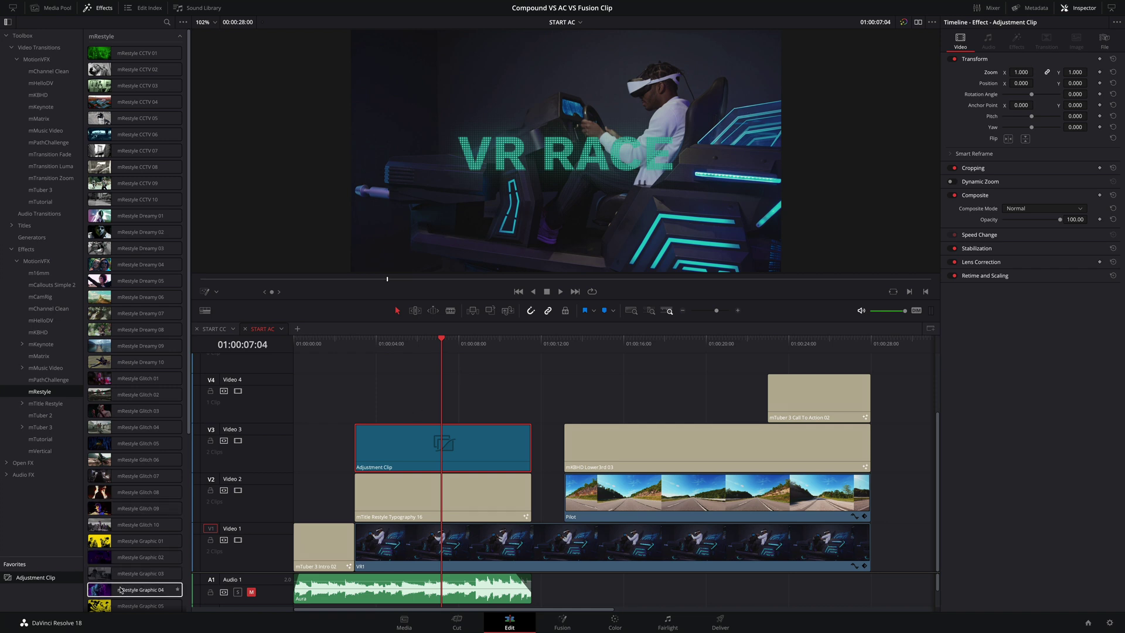
Apply mRestyle Graphic 04 to the Adjustment Clip and lift the VR RACE title to Video 4
drag(135, 590, 444, 452)
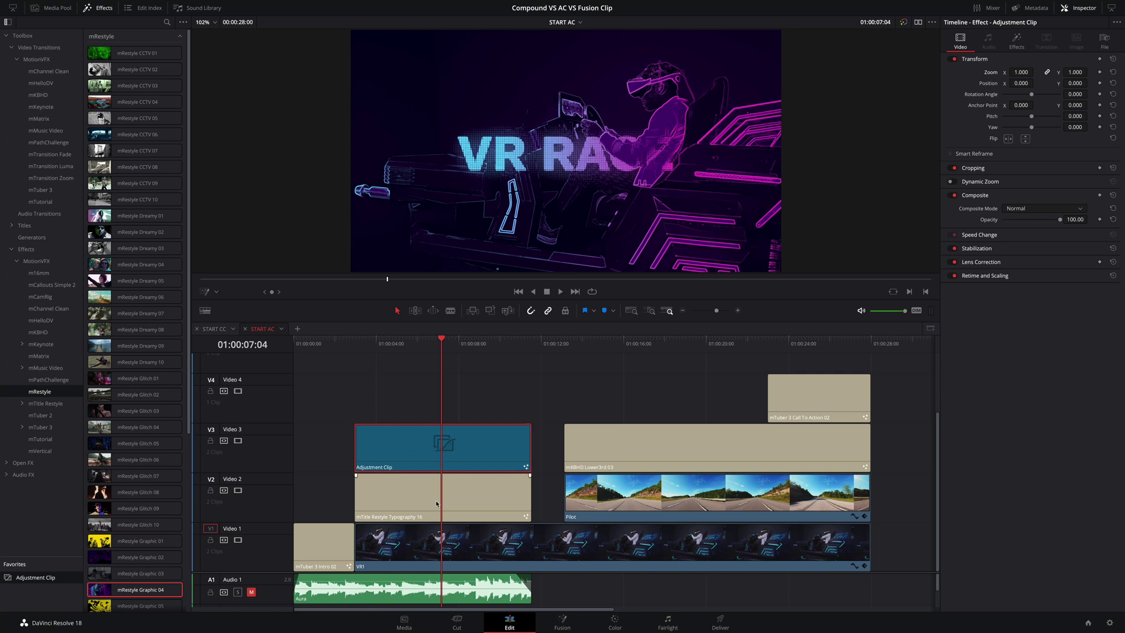
drag(437, 504, 440, 404)
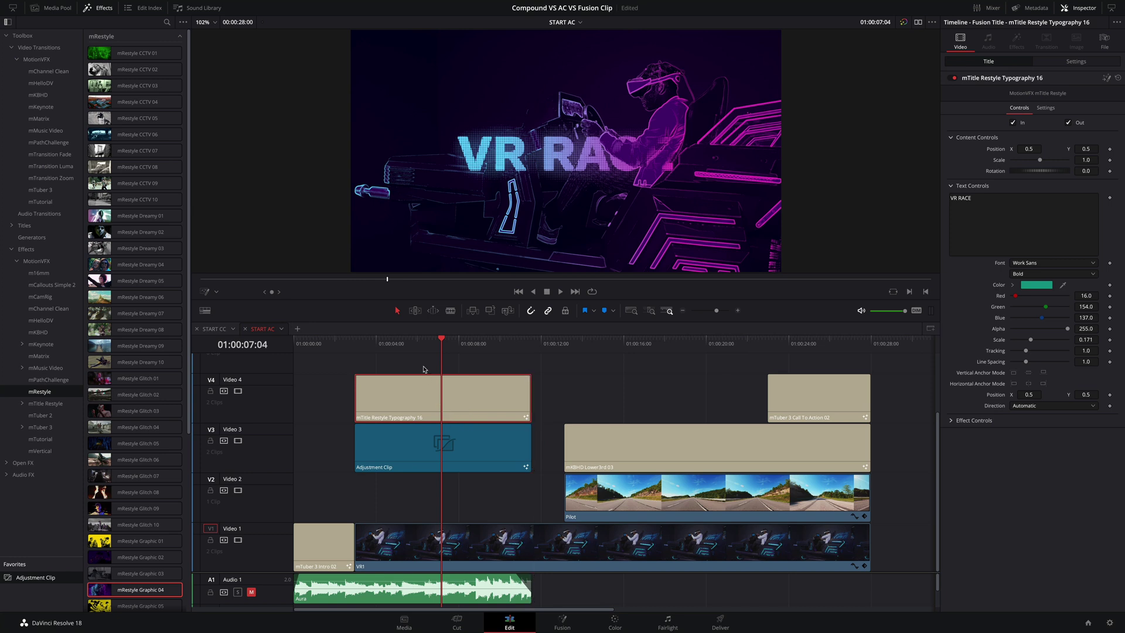
Restack the title onto Video 3 above the Adjustment Clip on Video 2, and preview the styled section
ctrl+click(437, 445)
drag(437, 445, 451, 491)
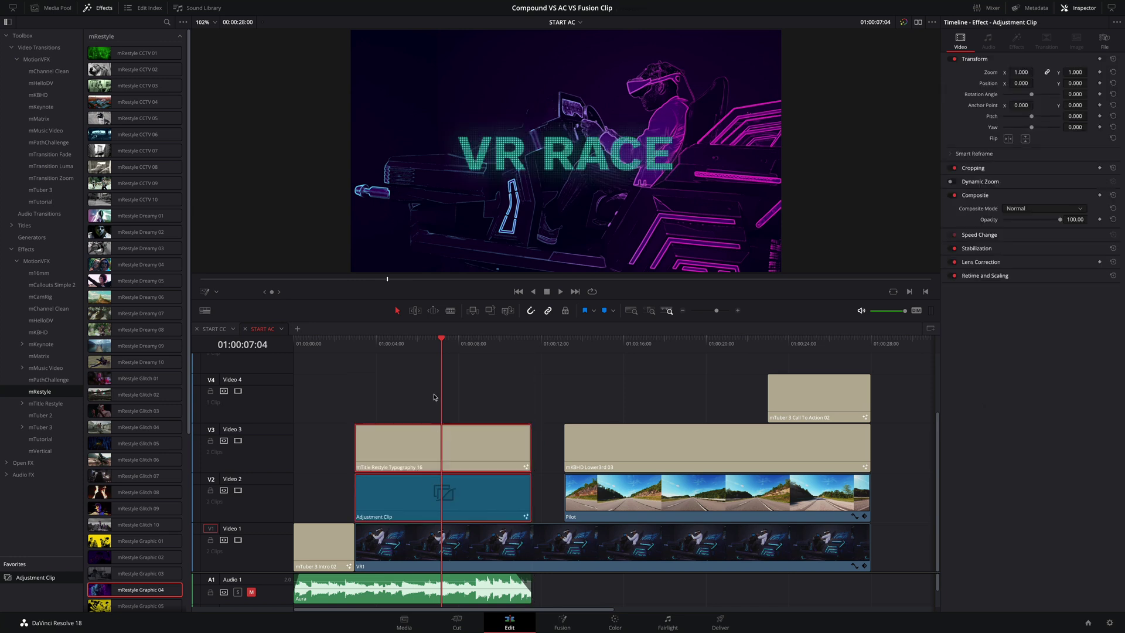
drag(434, 397, 510, 372)
click(529, 497)
Trim the Adjustment Clip to start later and end past the title, add fade-in and fade-out, and play it back
drag(529, 498, 552, 503)
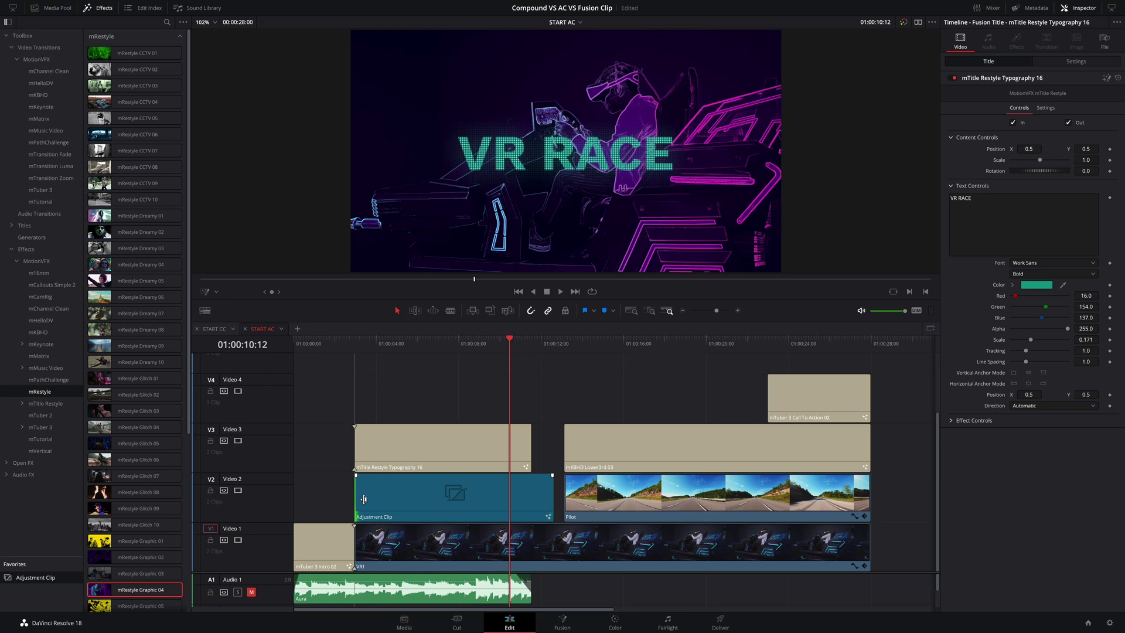
drag(356, 499, 397, 501)
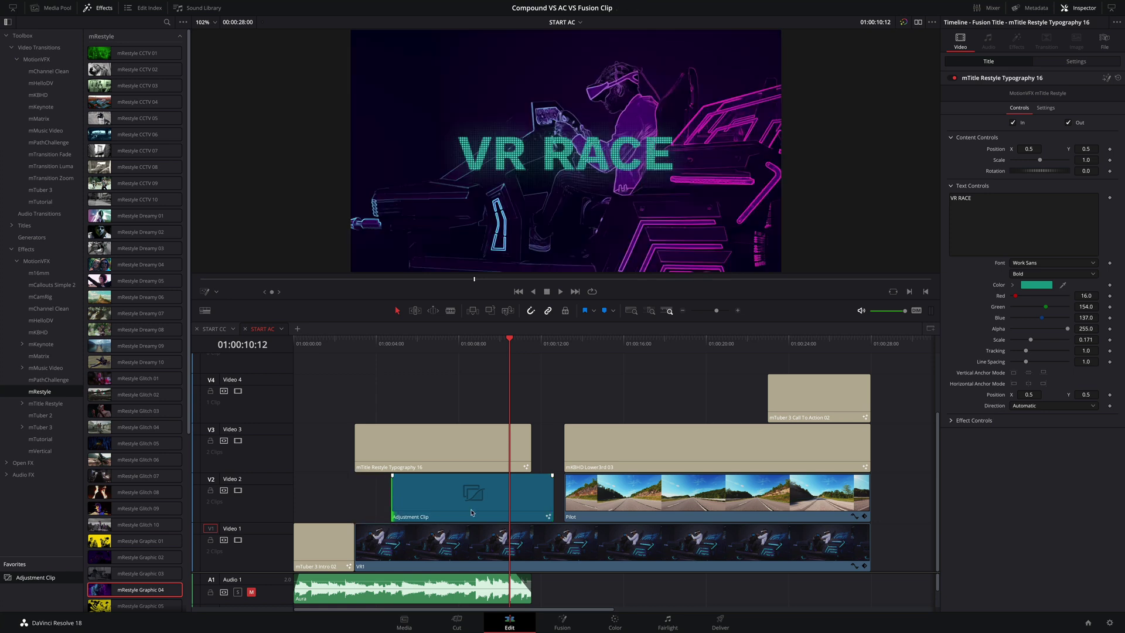
drag(549, 477, 517, 478)
drag(392, 475, 413, 476)
click(389, 343)
key(l)
key(l)
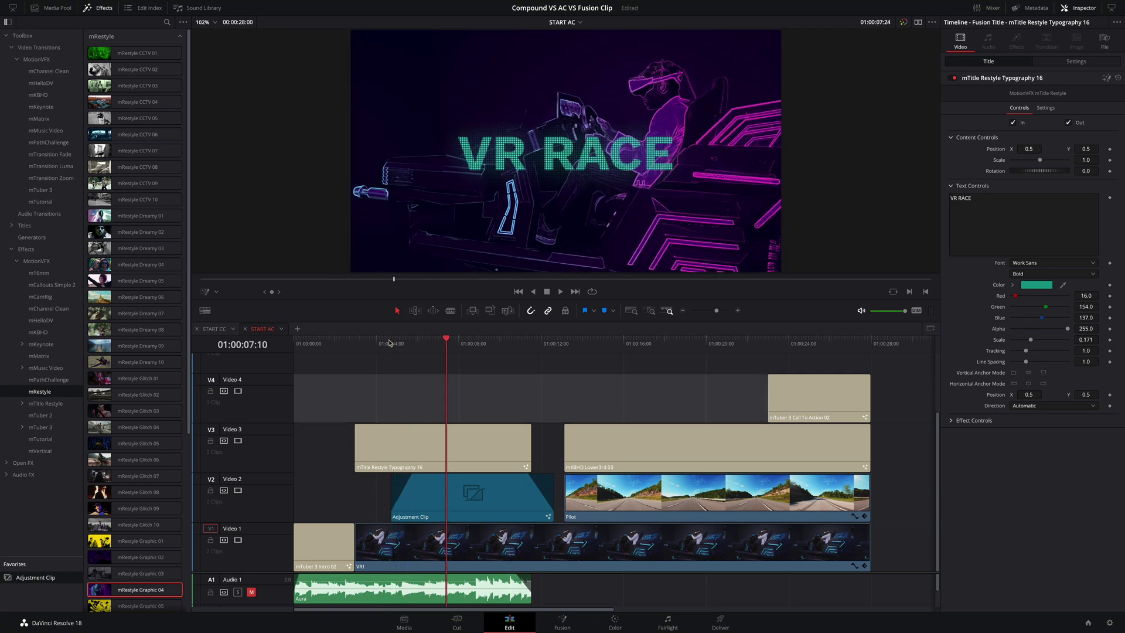
Add an Additive Dissolve transition to the Adjustment Clip on Video 2
click(398, 489)
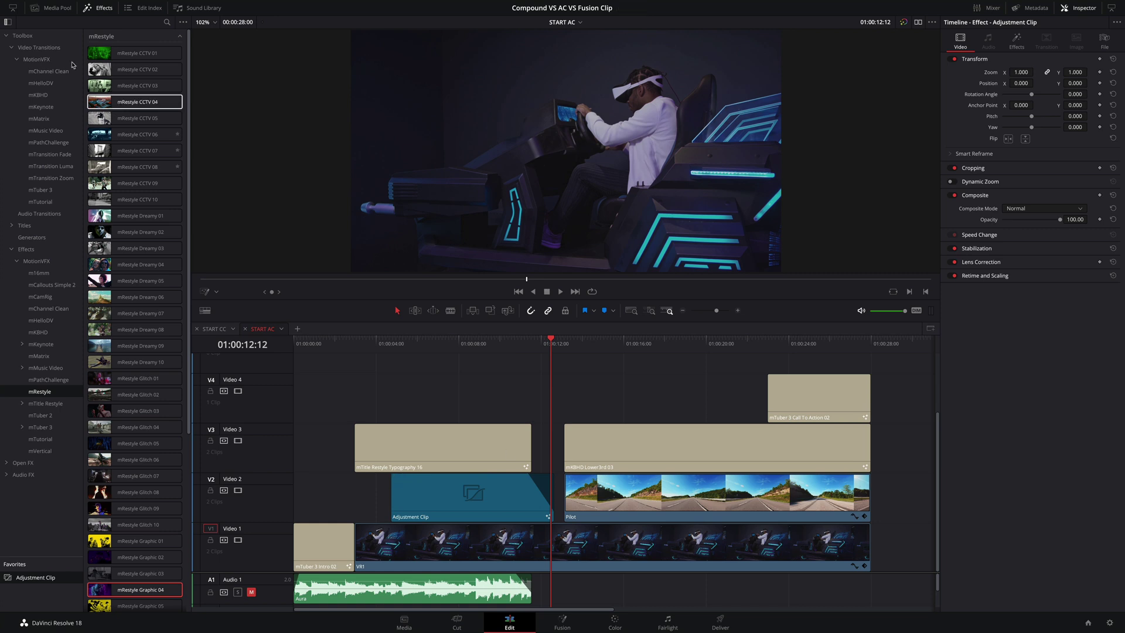
click(39, 48)
drag(136, 52, 463, 508)
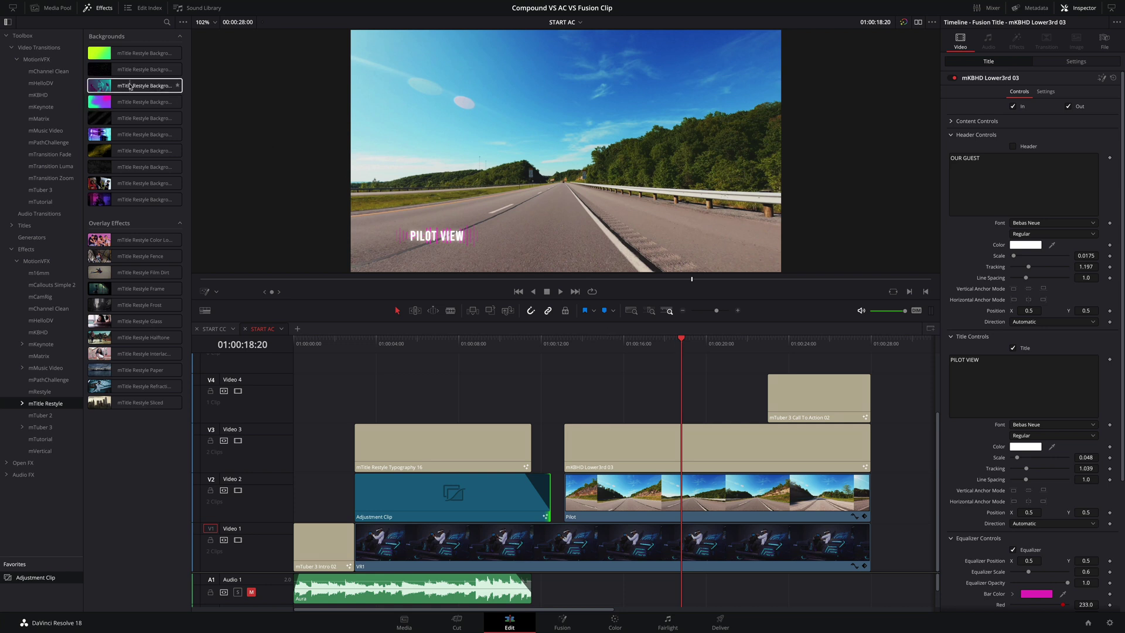
Apply mTitle Restyle Background 03 to the Pilot clip and select Pilot to view its settings
drag(130, 87, 689, 507)
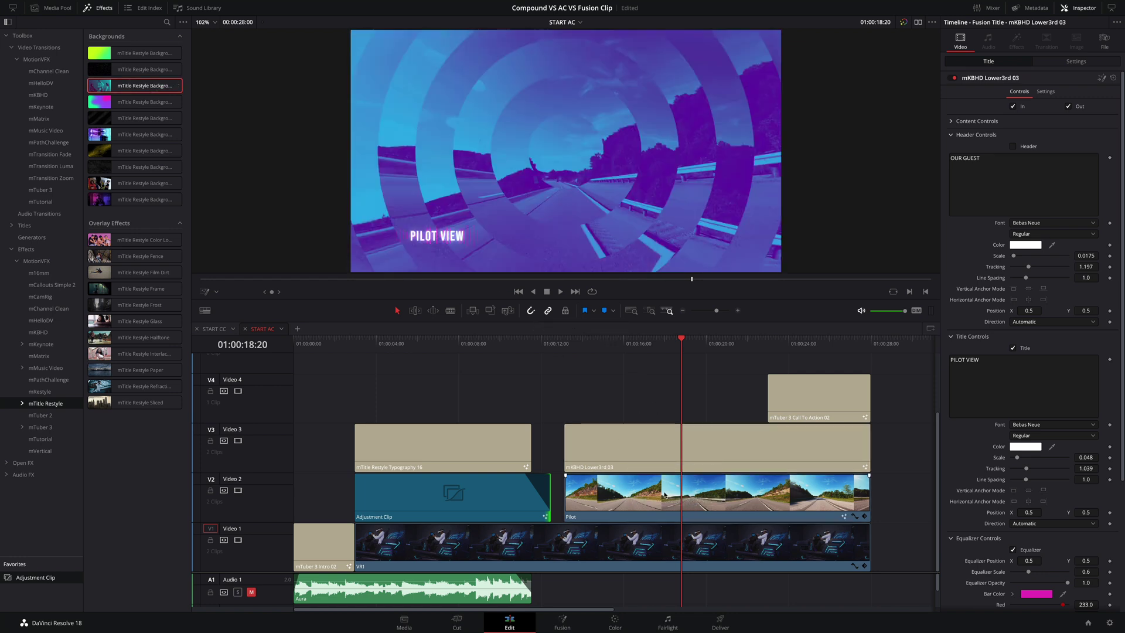
key(Up)
click(687, 492)
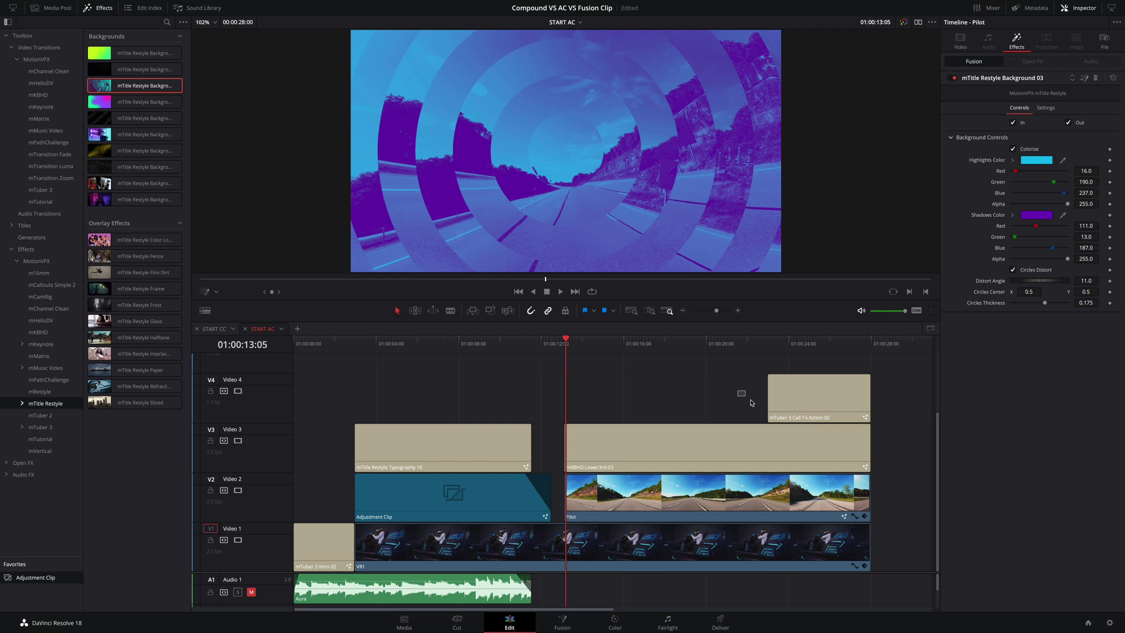
Move the PILOT VIEW lower third to Video 4 and remove the background effect from Pilot
drag(786, 445, 786, 412)
click(776, 484)
click(1017, 40)
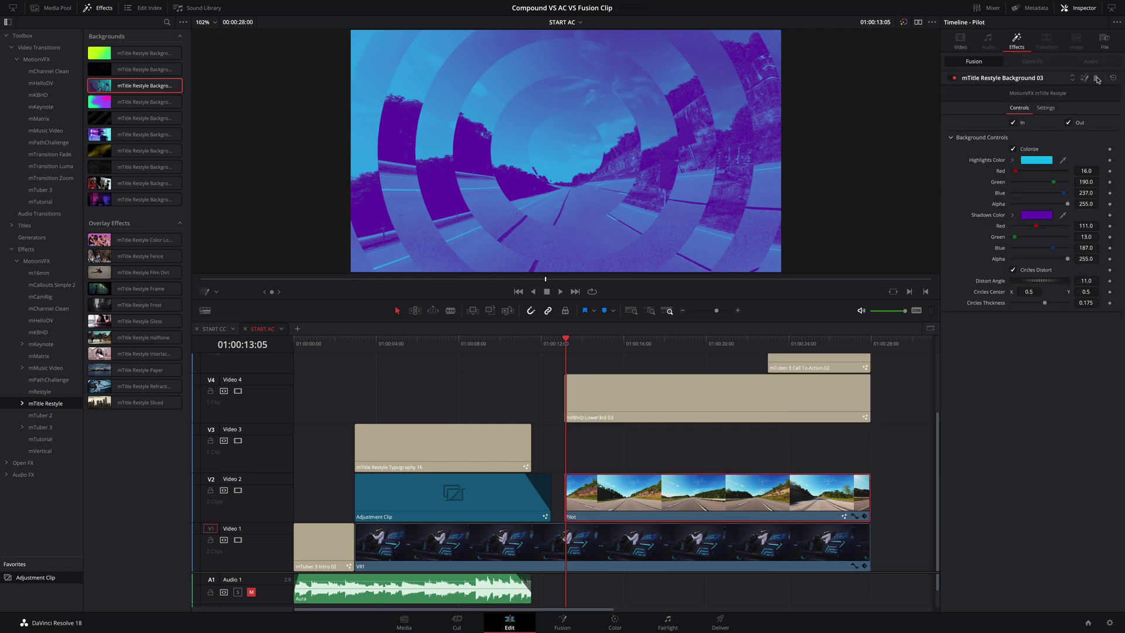
click(1097, 79)
Add an Adjustment Clip on Video 3 spanning Pilot, apply the ring background effect, and play it back
drag(35, 577, 566, 448)
drag(670, 449, 870, 458)
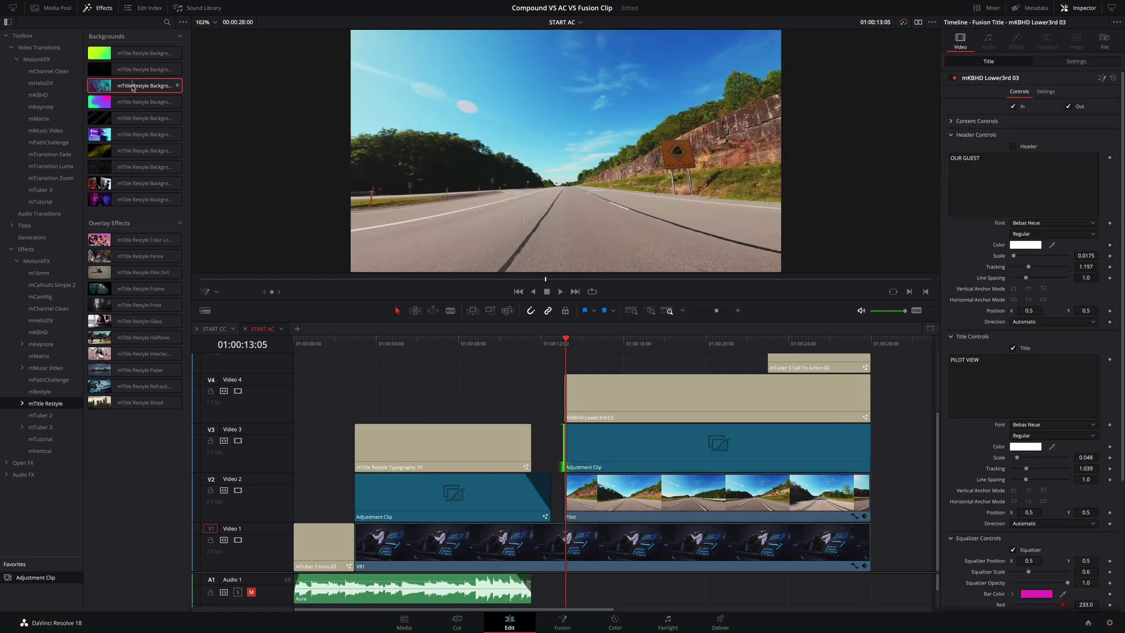
drag(133, 87, 692, 457)
key(space)
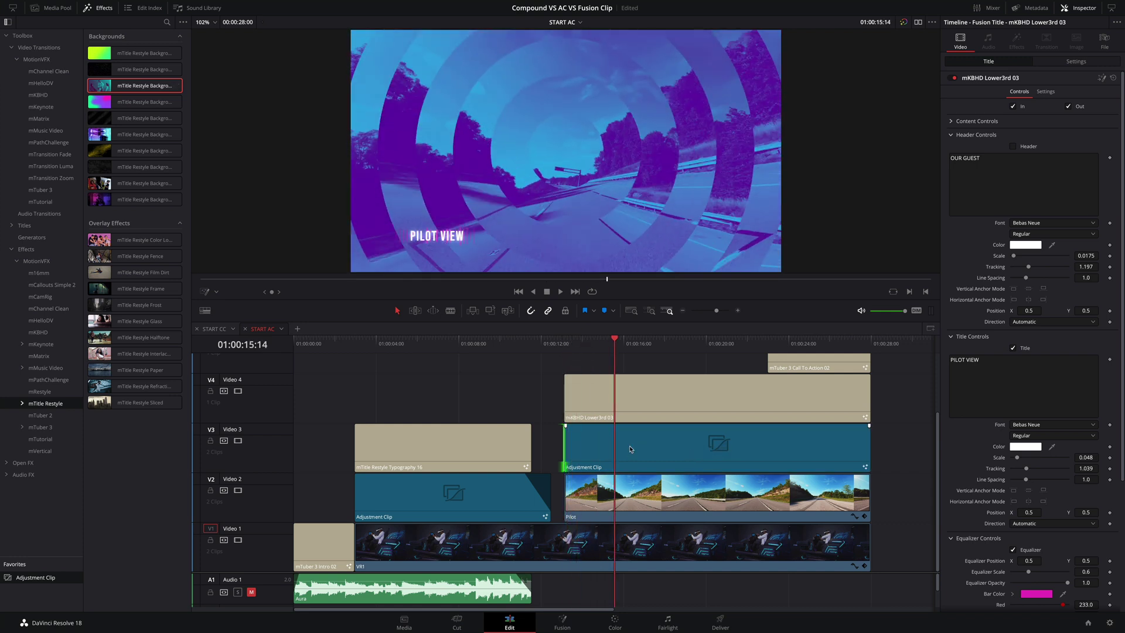
Add an adjustment clip on a new Video 6 track across the edit and apply m16mm 06
drag(539, 319, 543, 233)
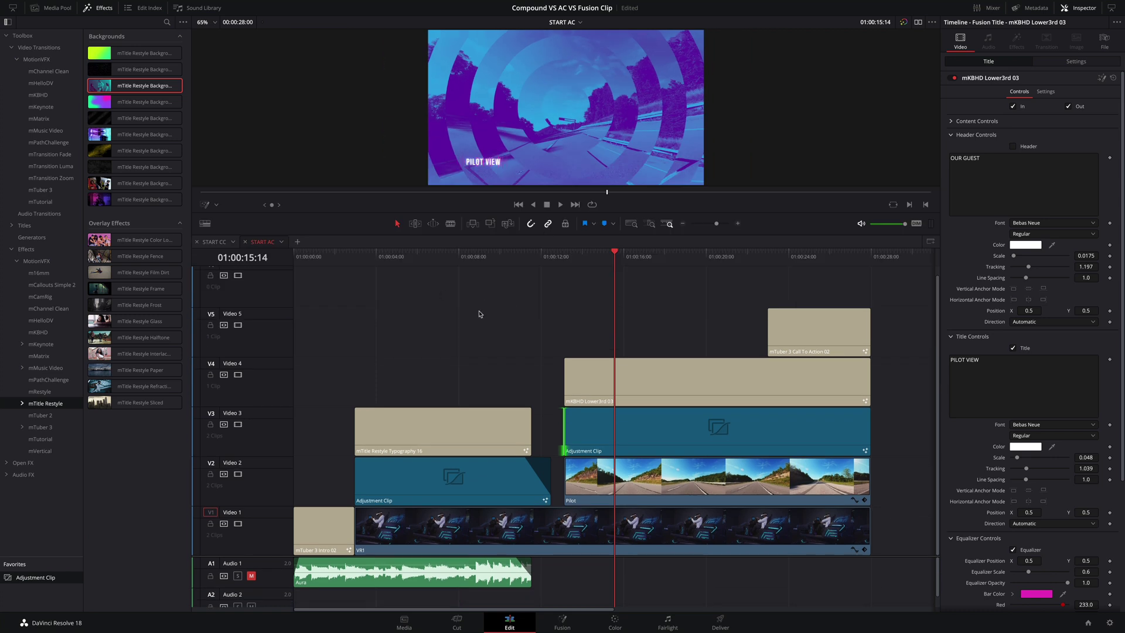
drag(45, 578, 870, 288)
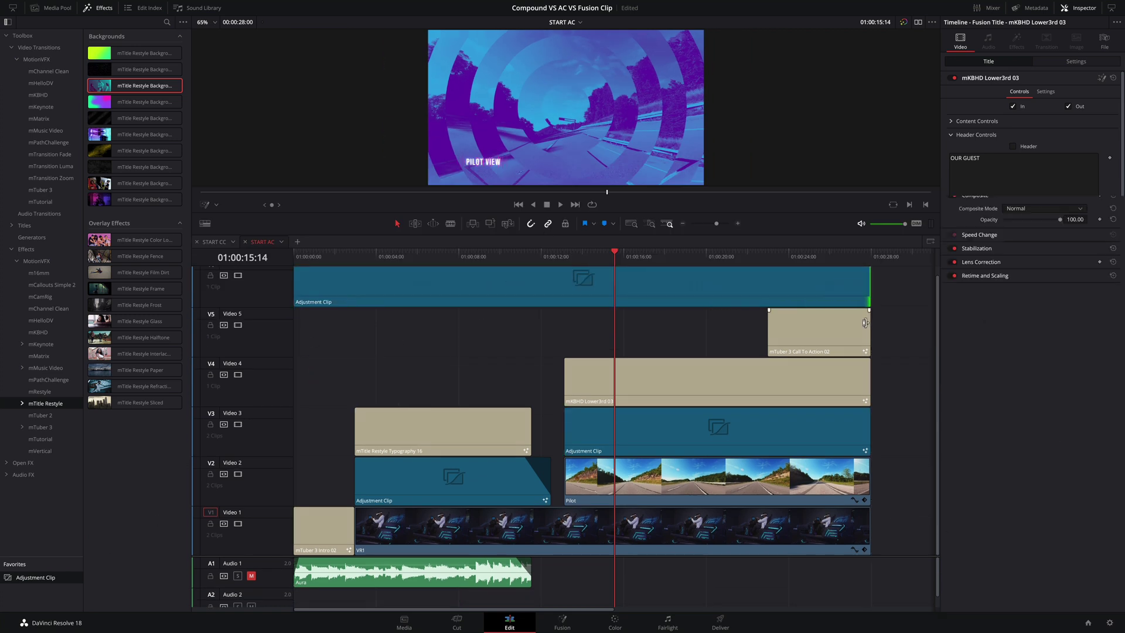
click(39, 273)
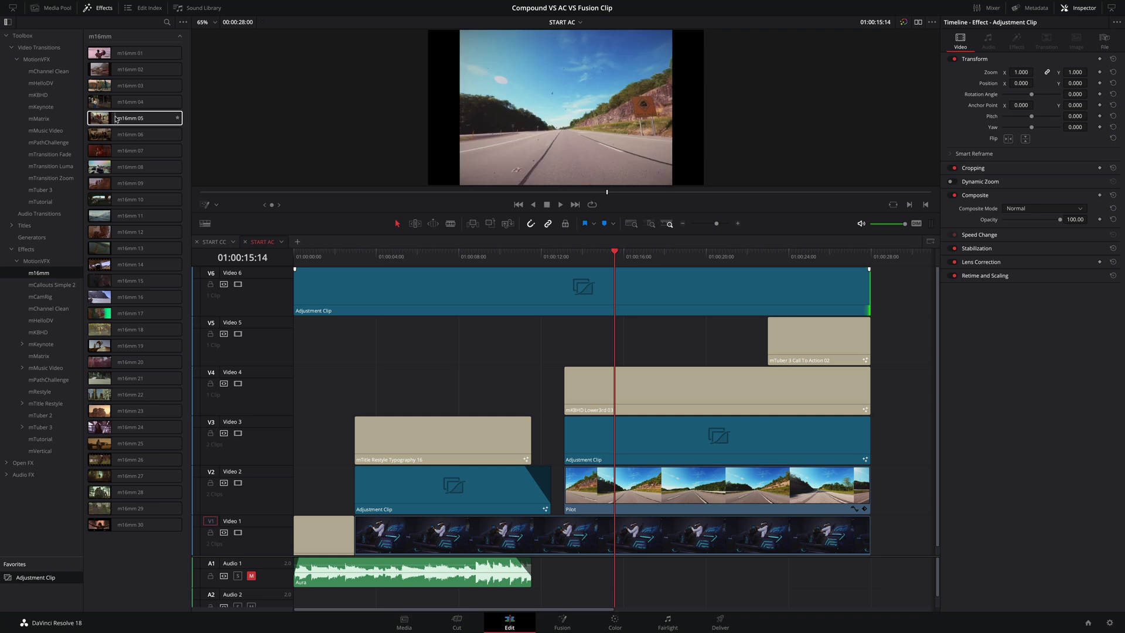
click(107, 139)
click(483, 252)
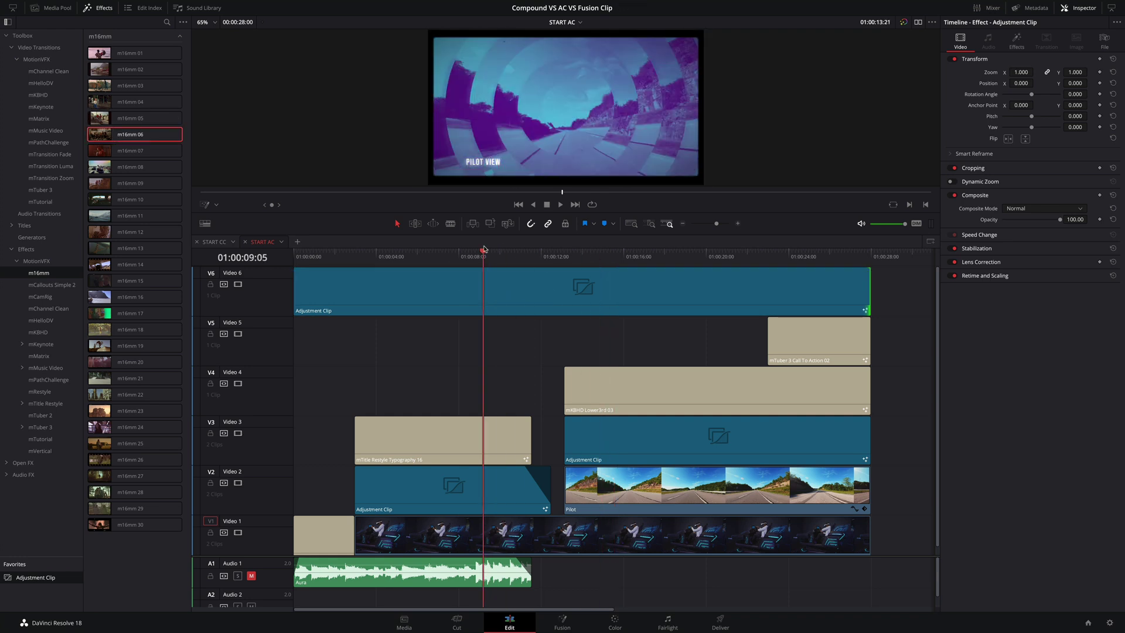
drag(566, 231, 566, 315)
drag(668, 341, 786, 356)
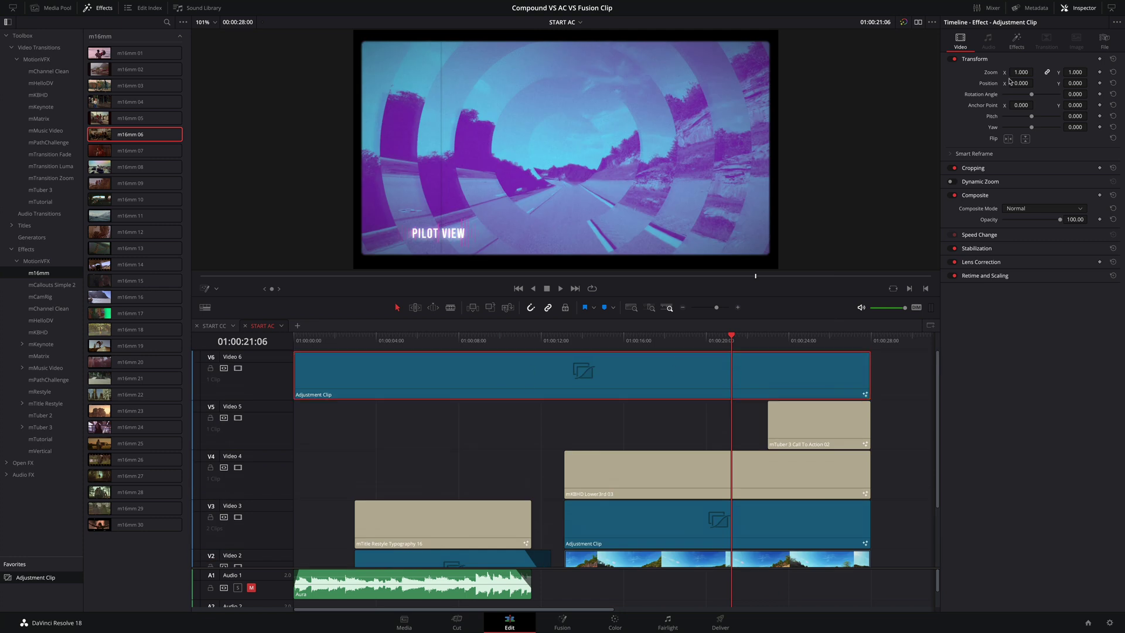
Show the m16mm 06 effect controls in the Inspector and expand its Dirt Settings
click(1016, 42)
click(951, 122)
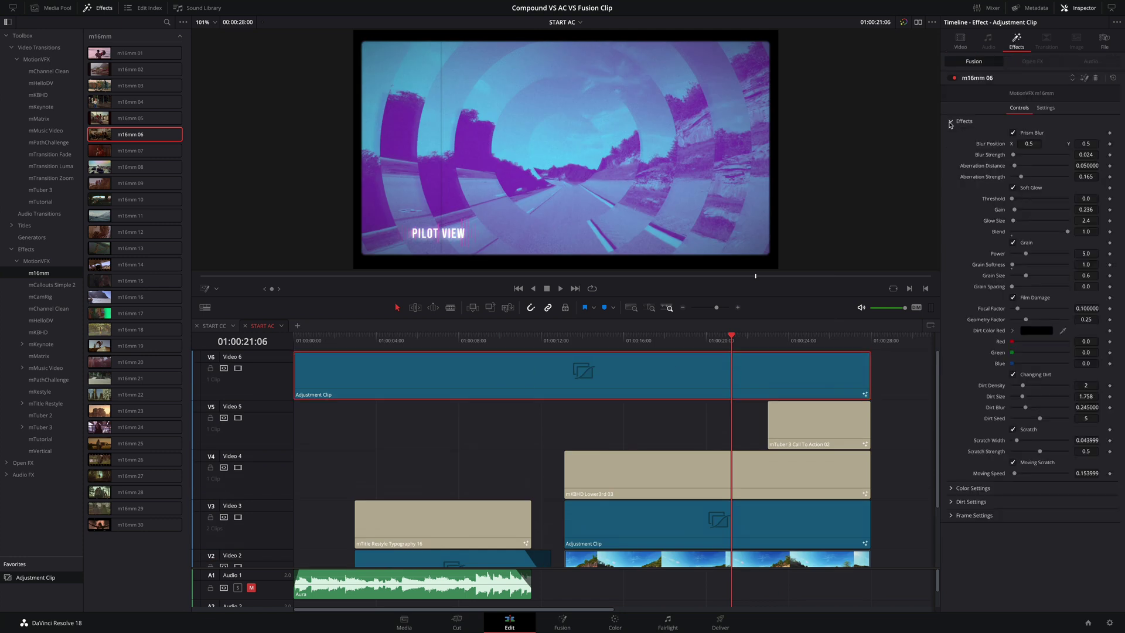
click(951, 122)
click(952, 148)
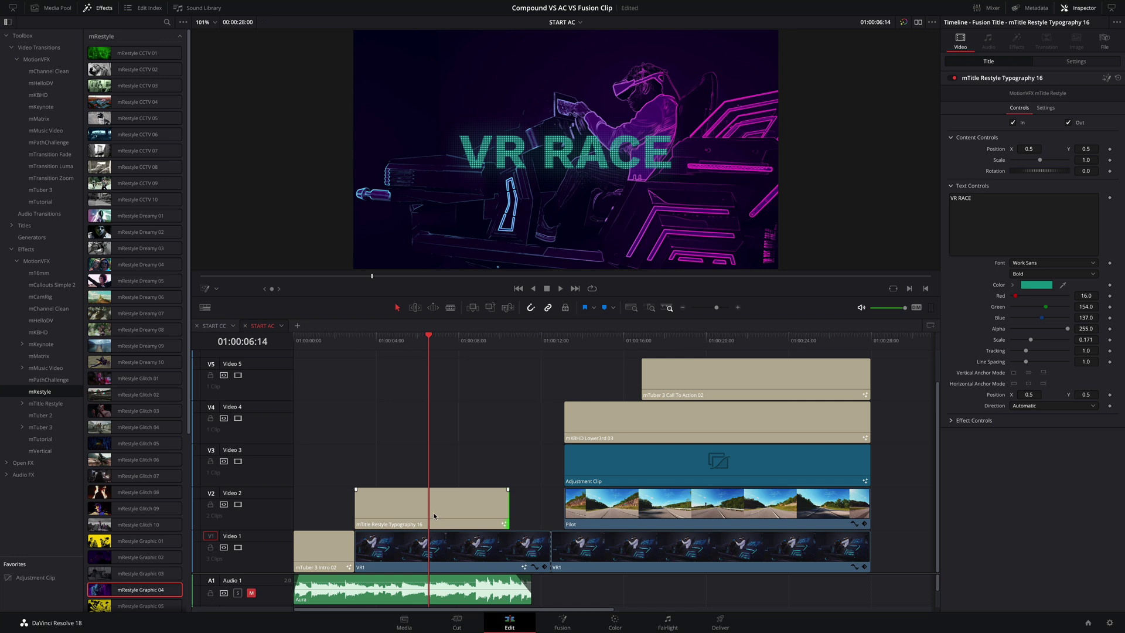
Select the mTitle Restyle Typography 16 VR RACE title clip on Video 2
click(434, 514)
In Fusion, insert a Light Rays node between the Typography16 title node and the output
click(563, 622)
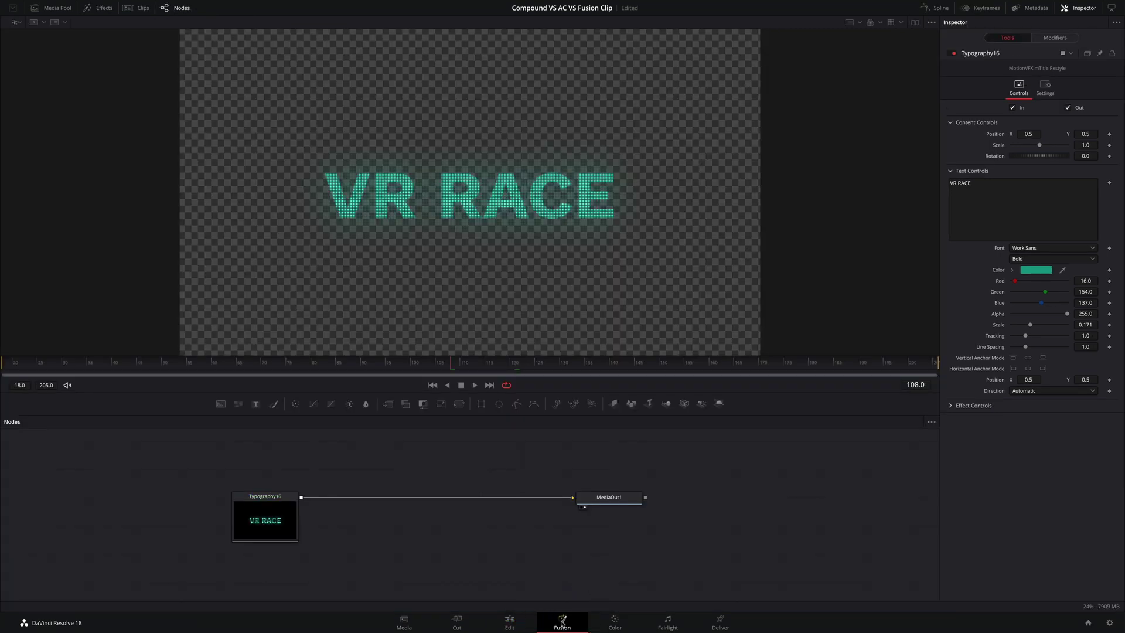
click(268, 517)
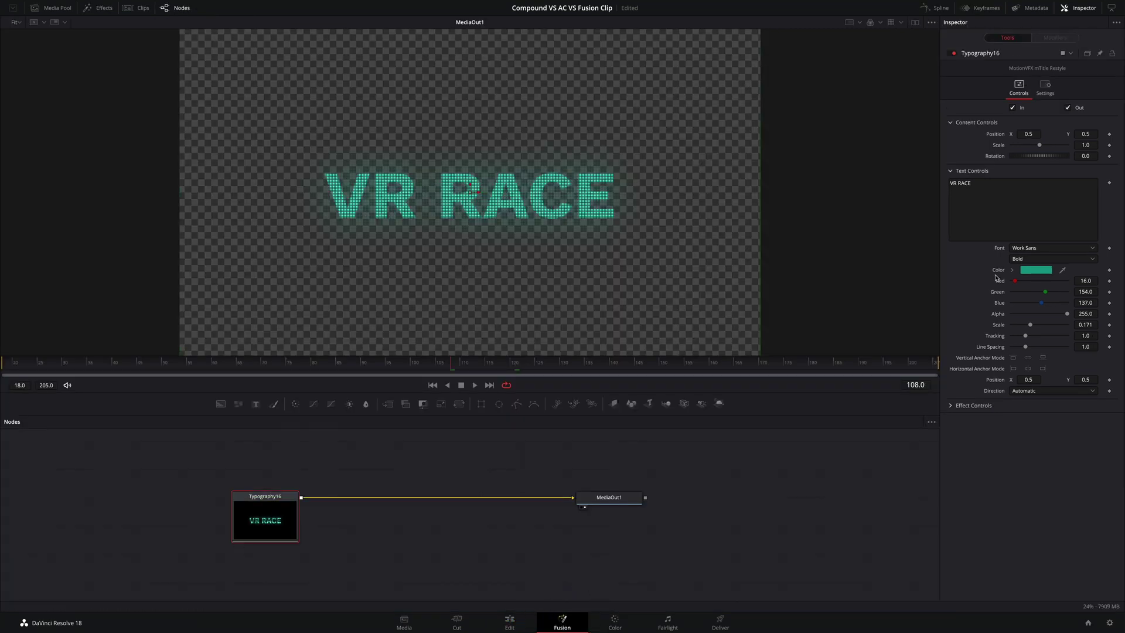
click(948, 408)
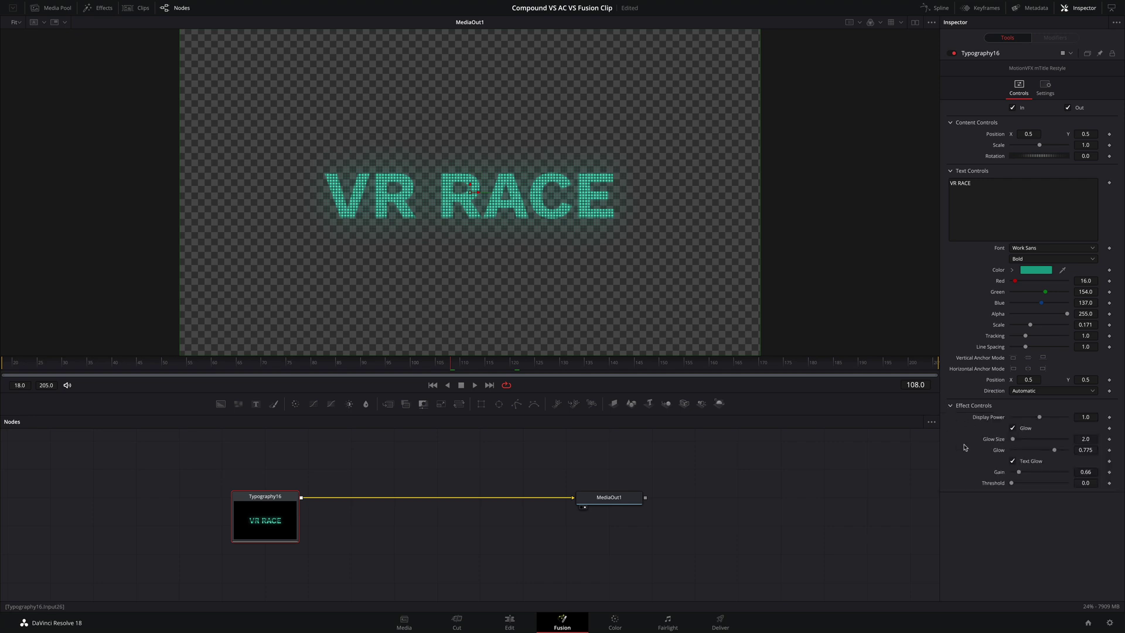
click(100, 8)
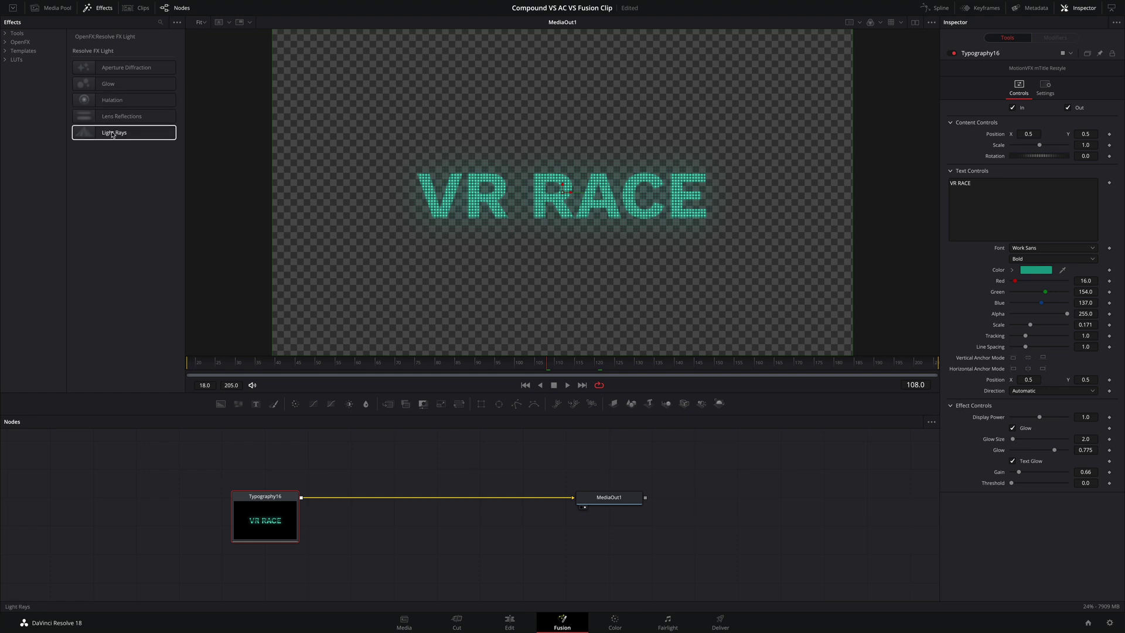
click(113, 134)
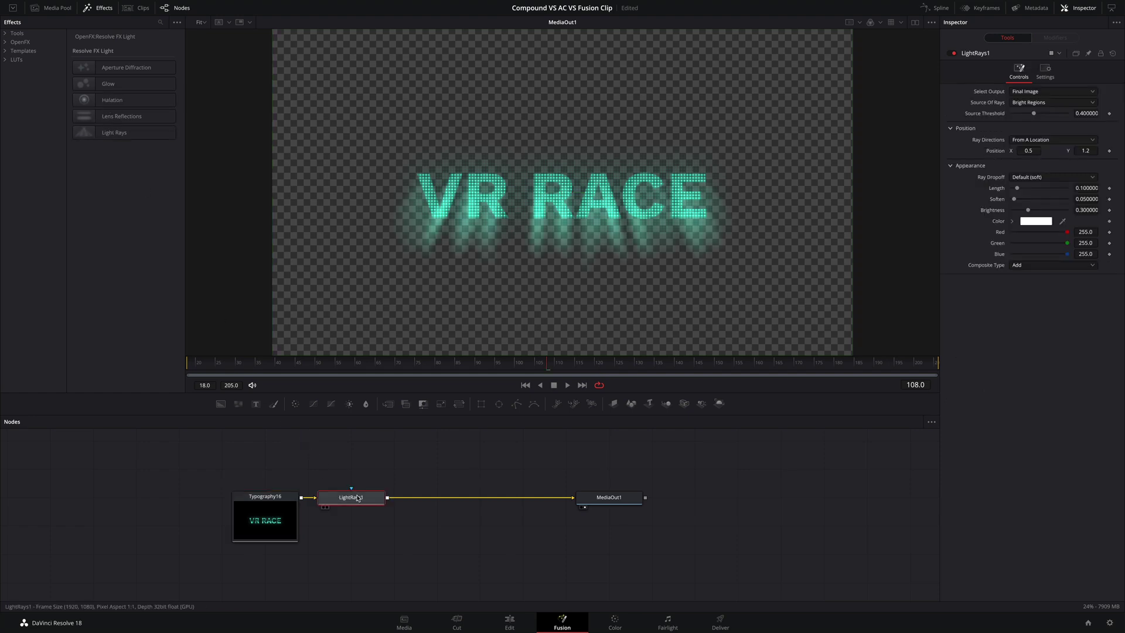
Set Light Rays brightness to 0.764 and length to 0.402, then return to the Edit page
drag(351, 501, 437, 502)
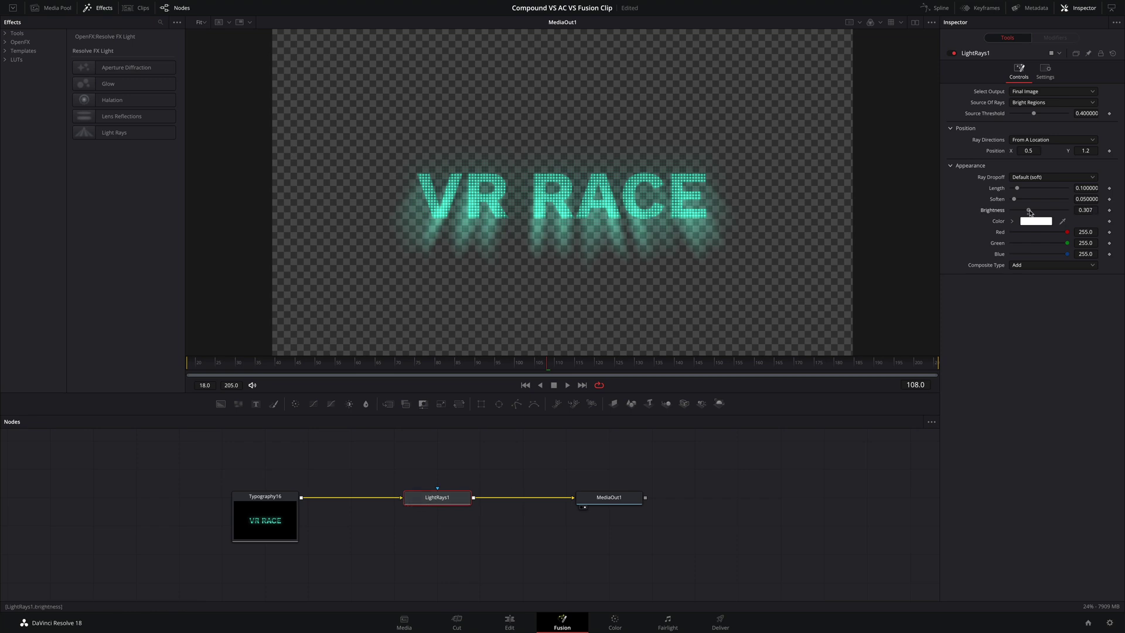
mouse_move(1028, 210)
mouse_down()
mouse_move(1053, 210)
mouse_move(1044, 188)
mouse_move(1011, 202)
mouse_up()
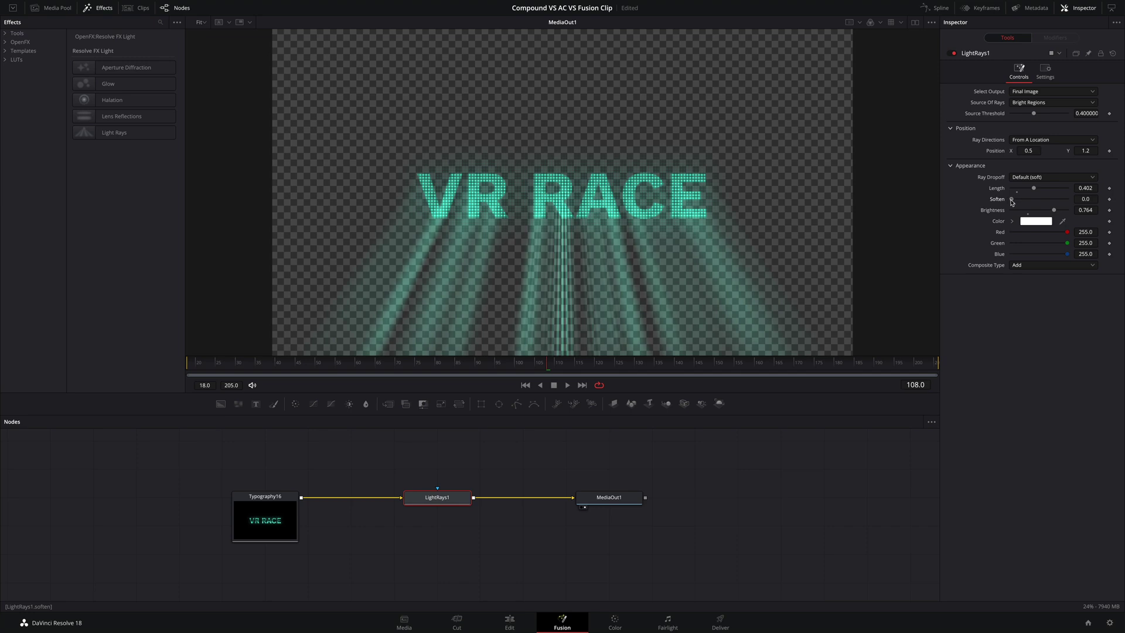
click(510, 621)
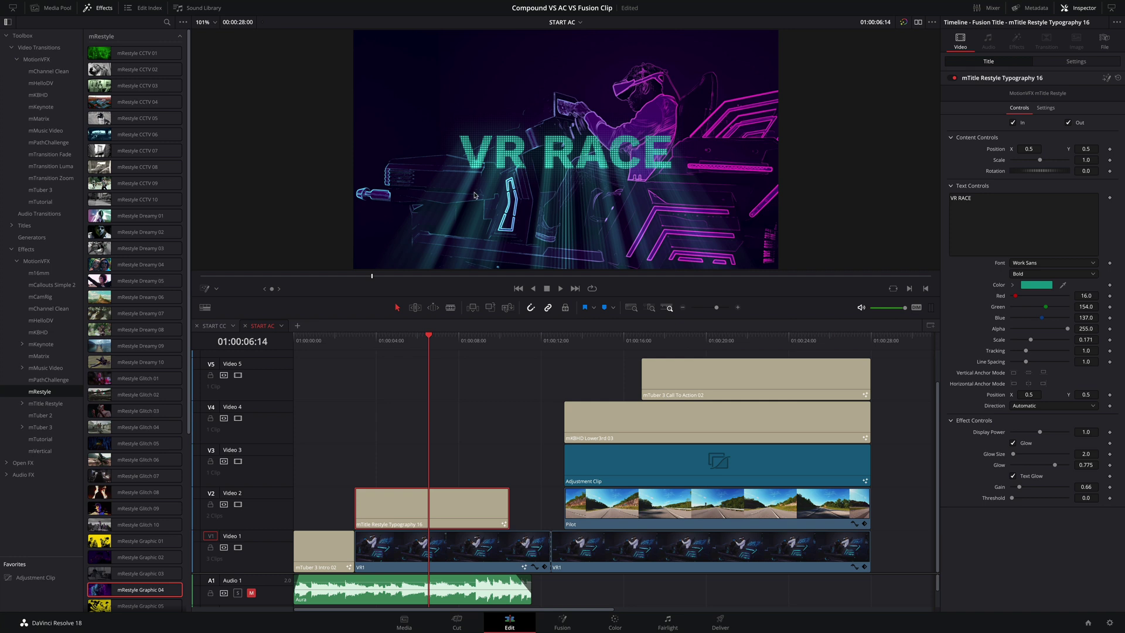
Scrub through the rayed VR RACE title and select the VR1 clip on Video 1
drag(429, 345, 525, 361)
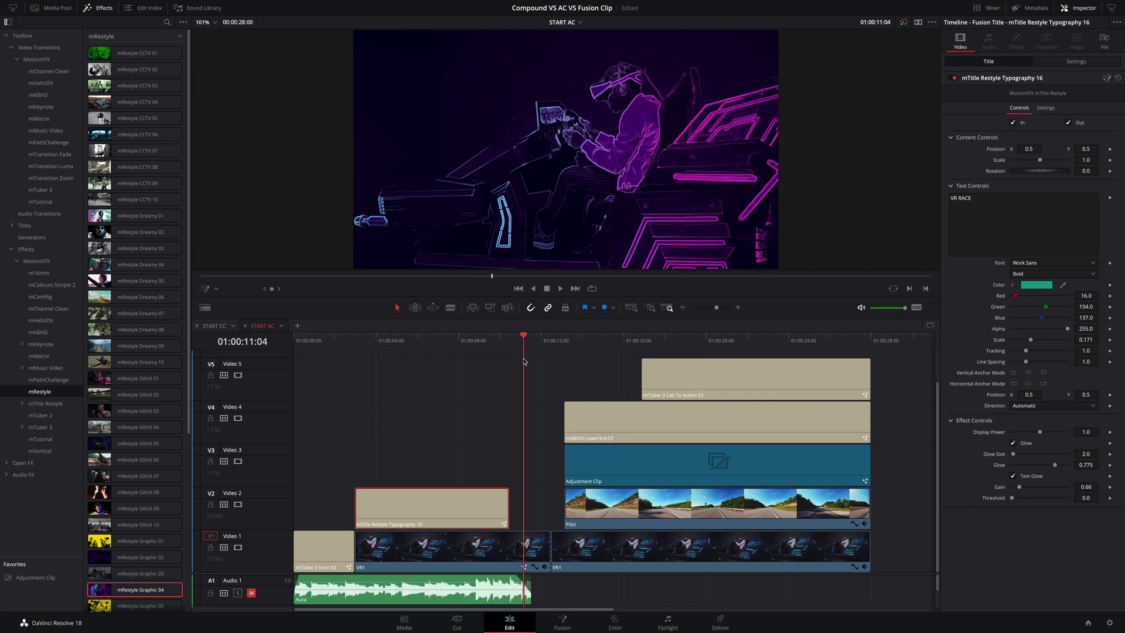
click(517, 556)
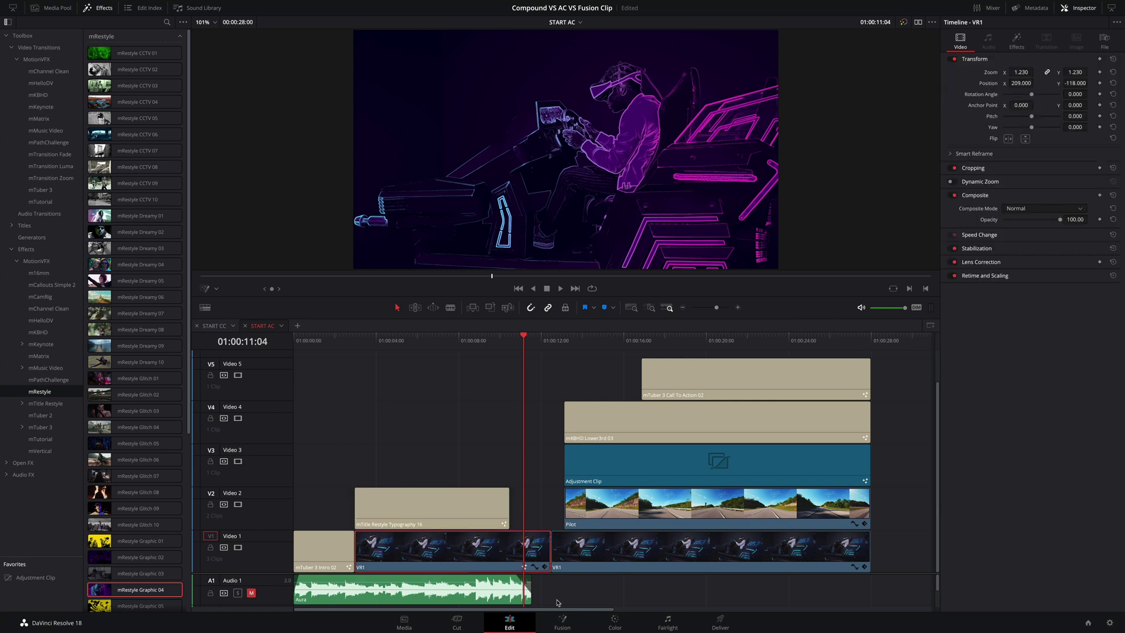
Open VR1's mRestyle Graphic 04 effect as Fusion nodes from the Inspector's Effects list
click(561, 622)
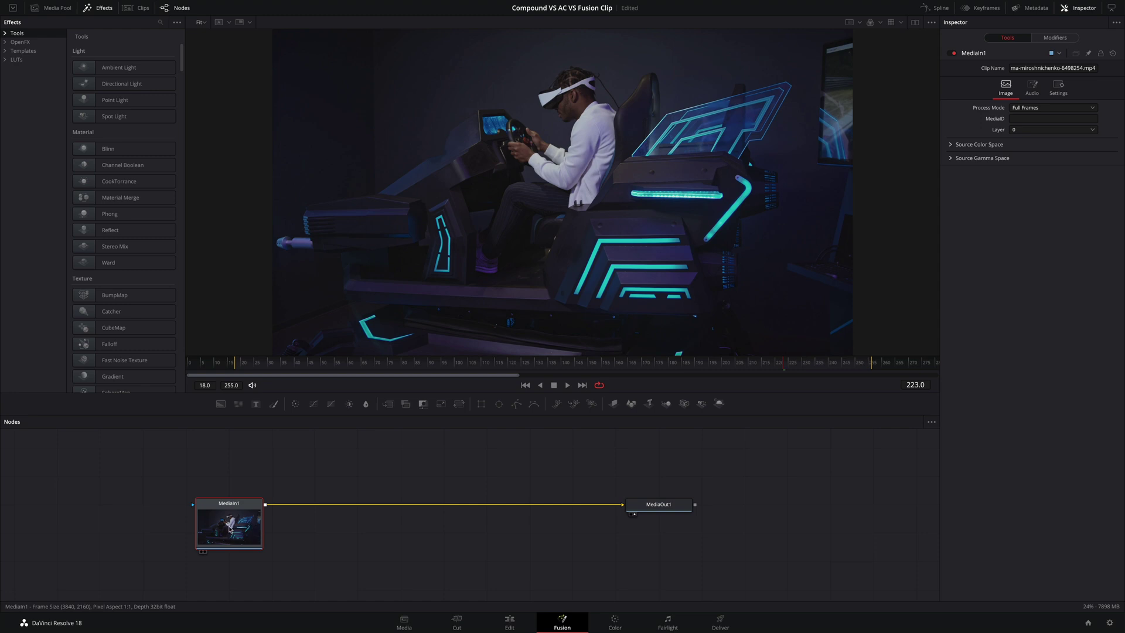
click(508, 623)
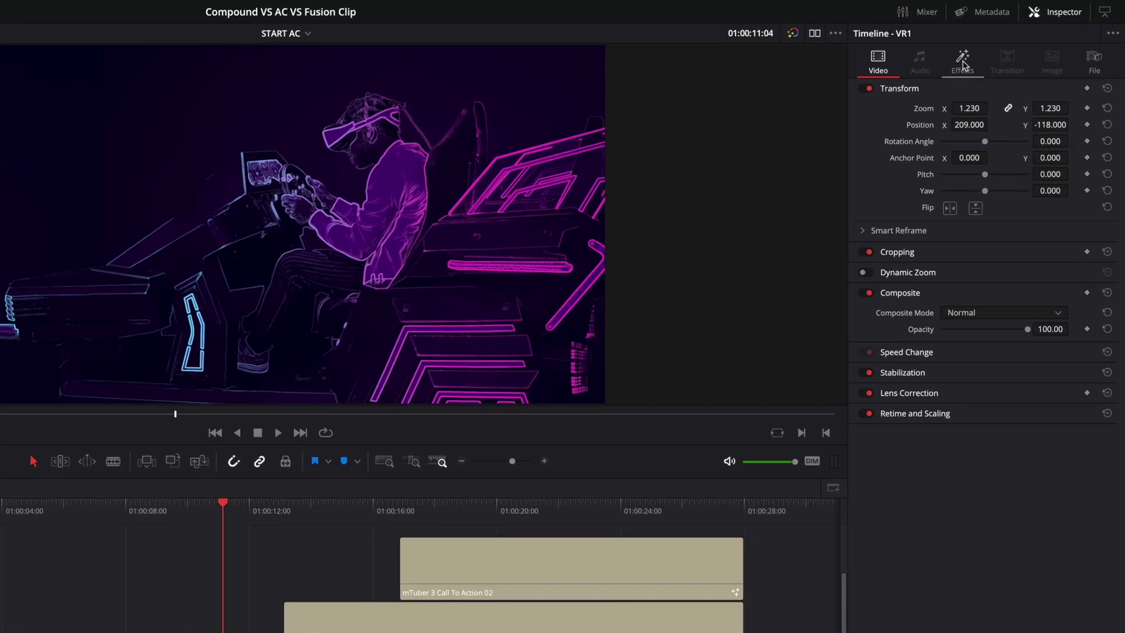
click(963, 64)
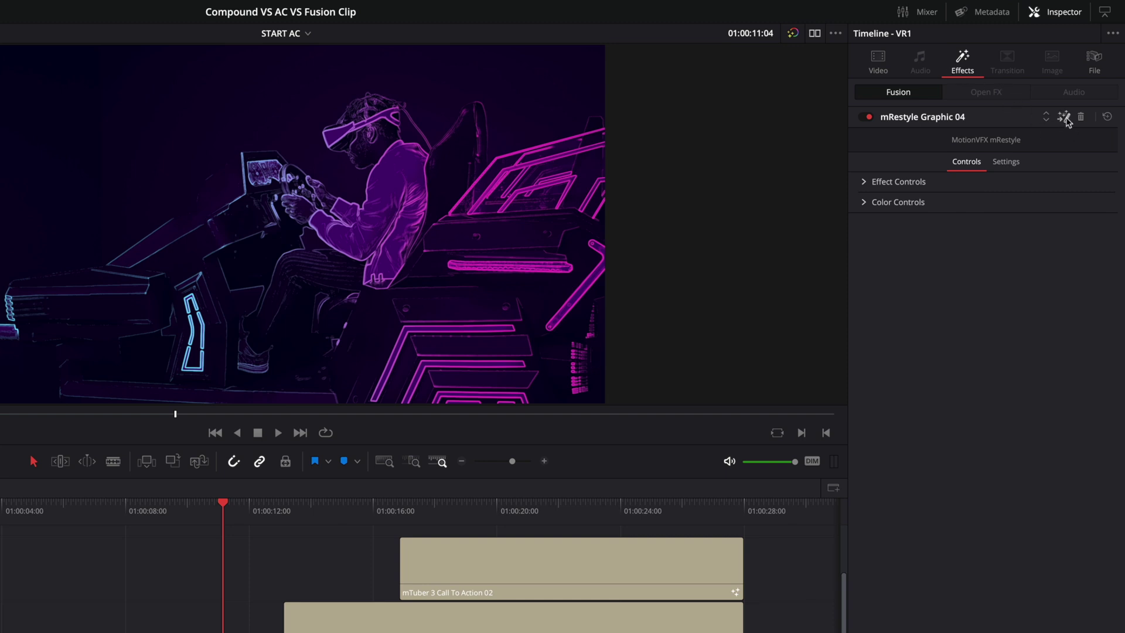
click(1064, 118)
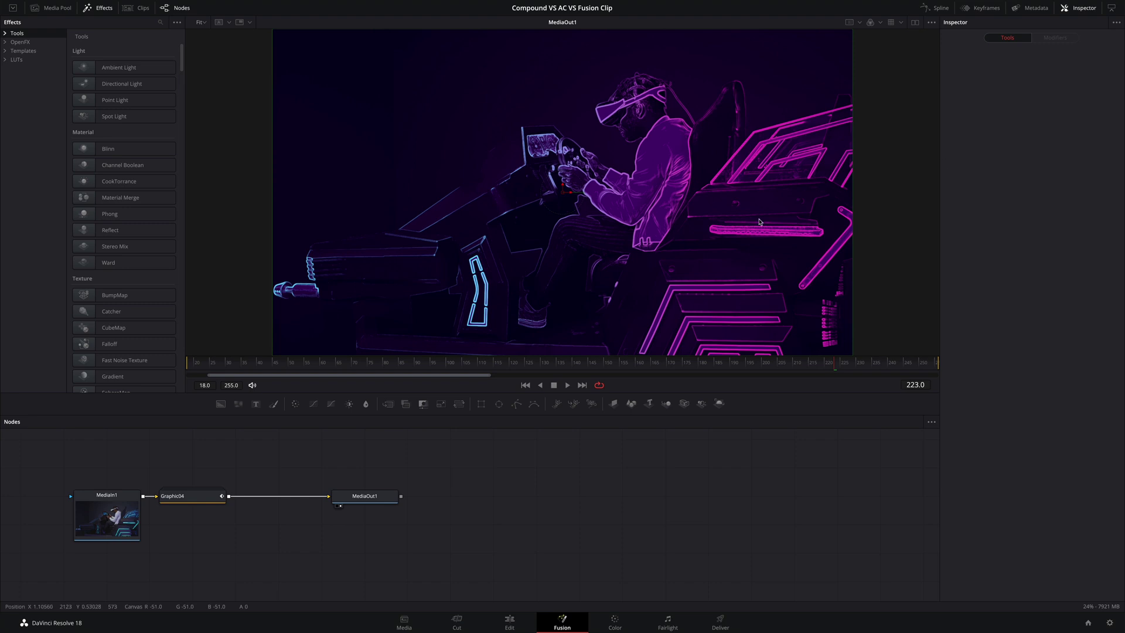
Make room in the node graph and insert a Resolve FX Light Rays node after Graphic04
drag(364, 495, 536, 495)
drag(193, 497, 236, 496)
click(6, 42)
click(39, 85)
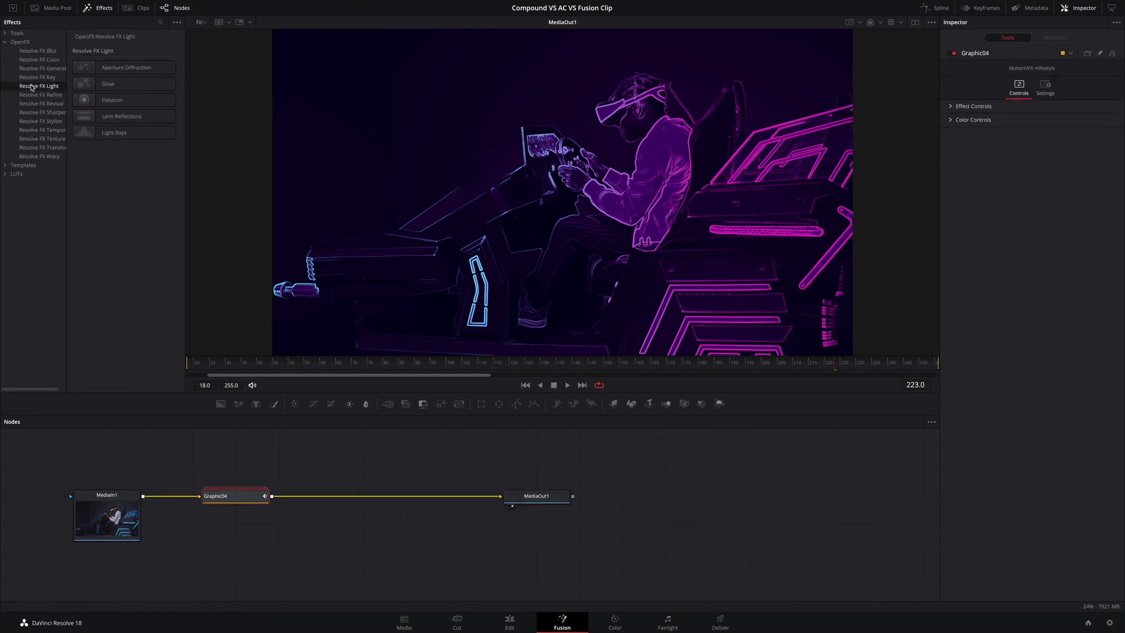
drag(122, 134, 407, 495)
Raise the light rays brightness to 0.661 and preview the glowing VR1 clip on the Edit page
drag(1040, 210, 1049, 211)
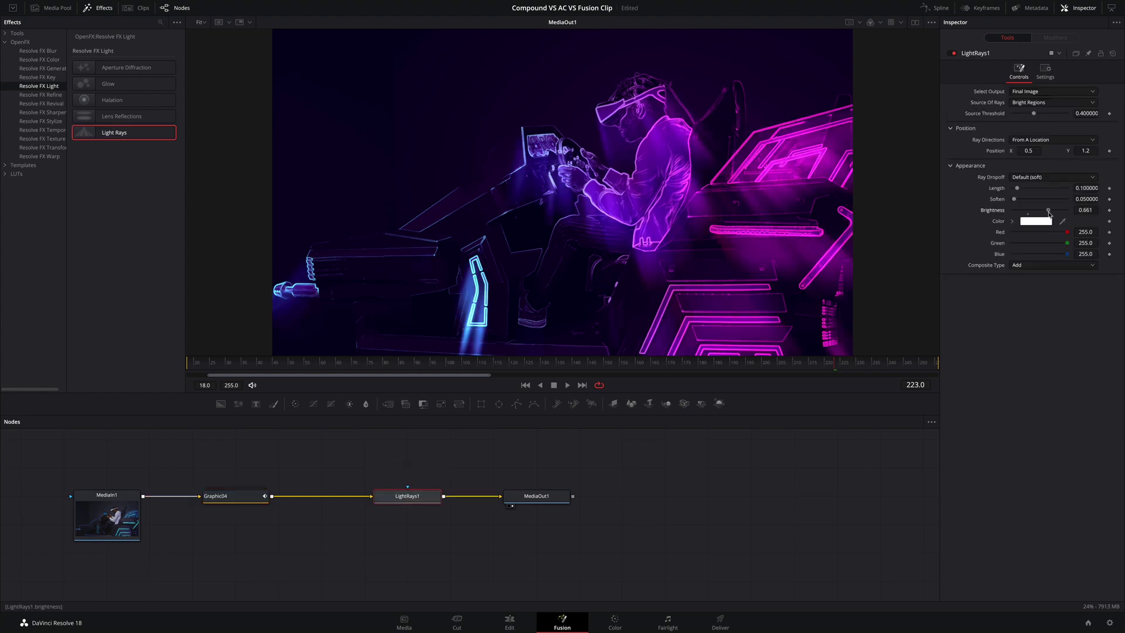
click(509, 622)
mouse_move(521, 341)
mouse_down()
mouse_move(437, 342)
mouse_move(520, 346)
mouse_up()
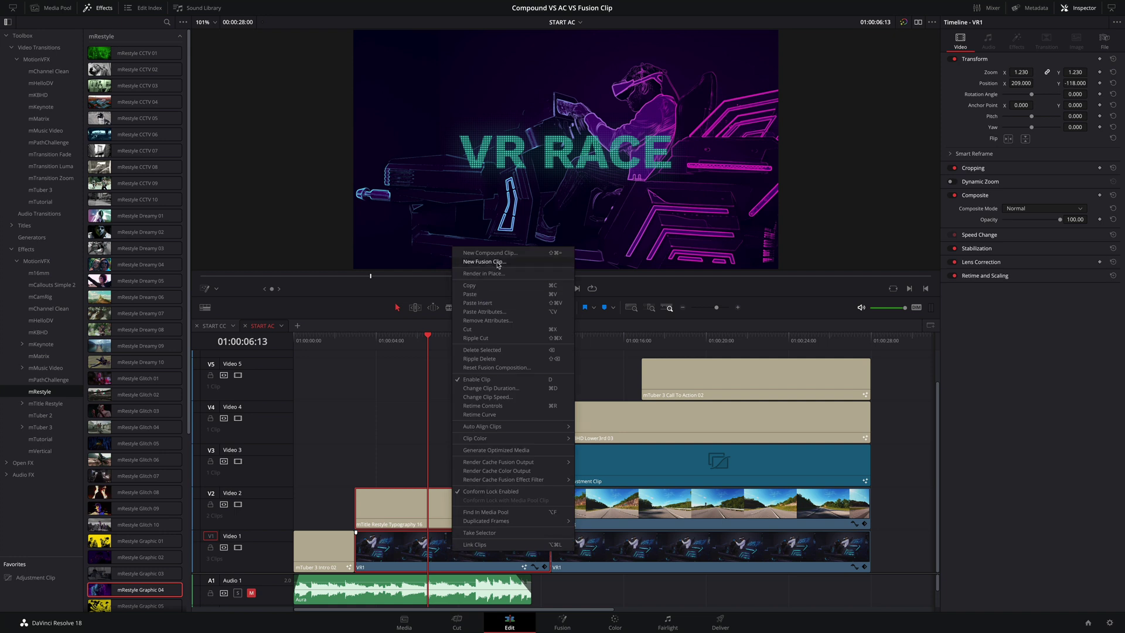
Merge the VR1 clip and VR RACE title into Fusion Clip 1 and scrub to preview it
click(498, 263)
mouse_move(455, 337)
mouse_down()
mouse_move(381, 337)
mouse_move(486, 339)
mouse_move(447, 339)
mouse_up()
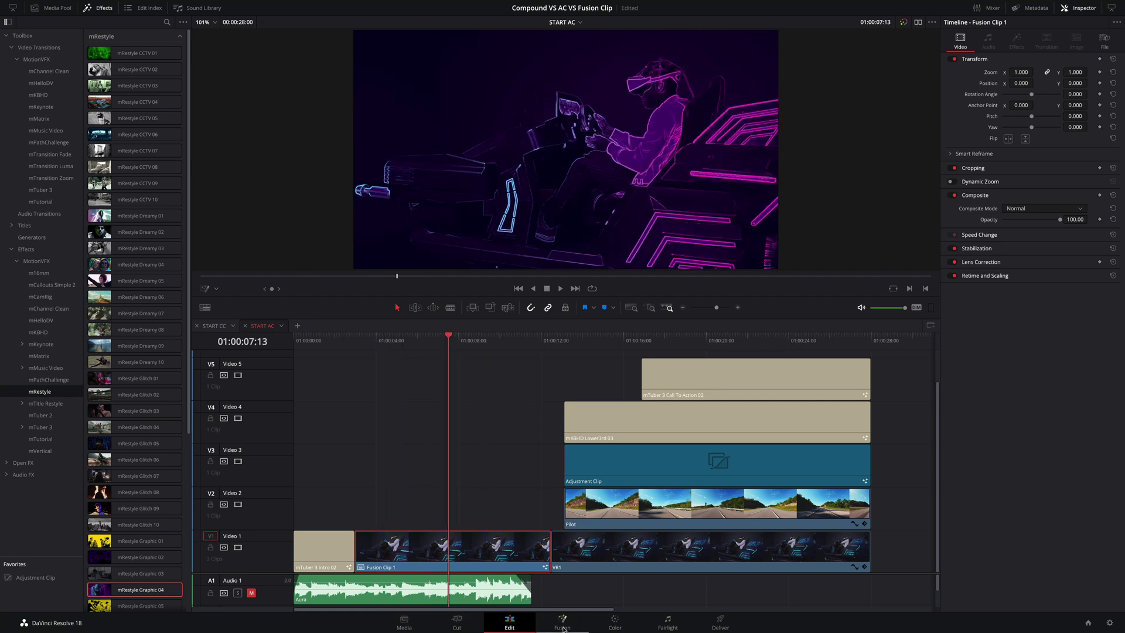
In Fusion, rearrange the MediaIn nodes, Merge1 and MediaOut1 into a clean layout
click(562, 623)
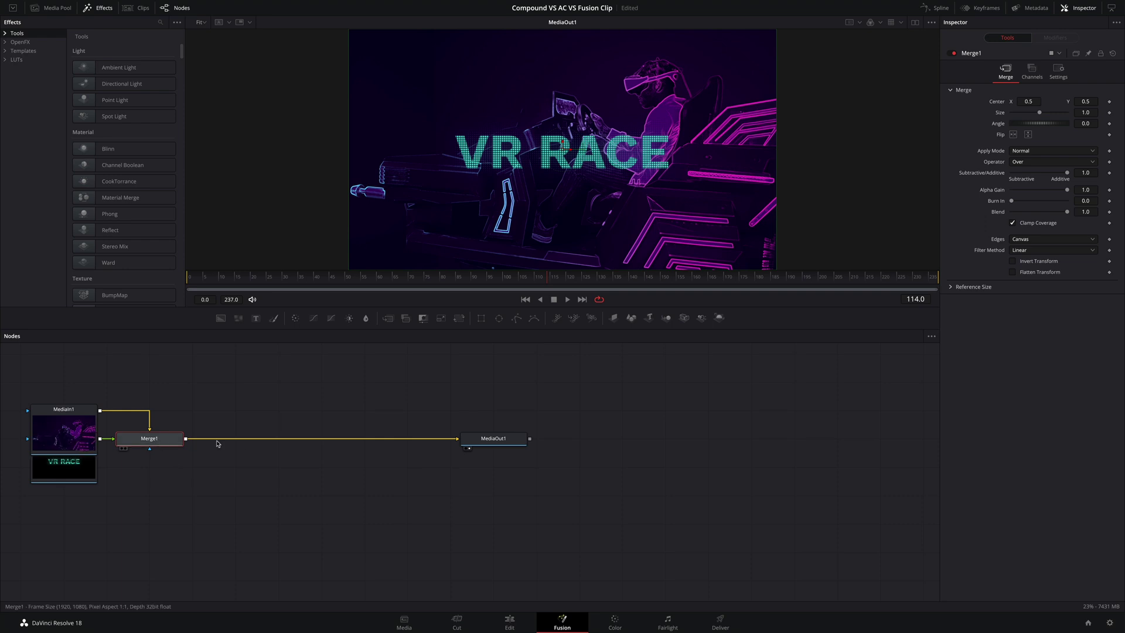
drag(150, 438, 278, 438)
drag(46, 471, 47, 387)
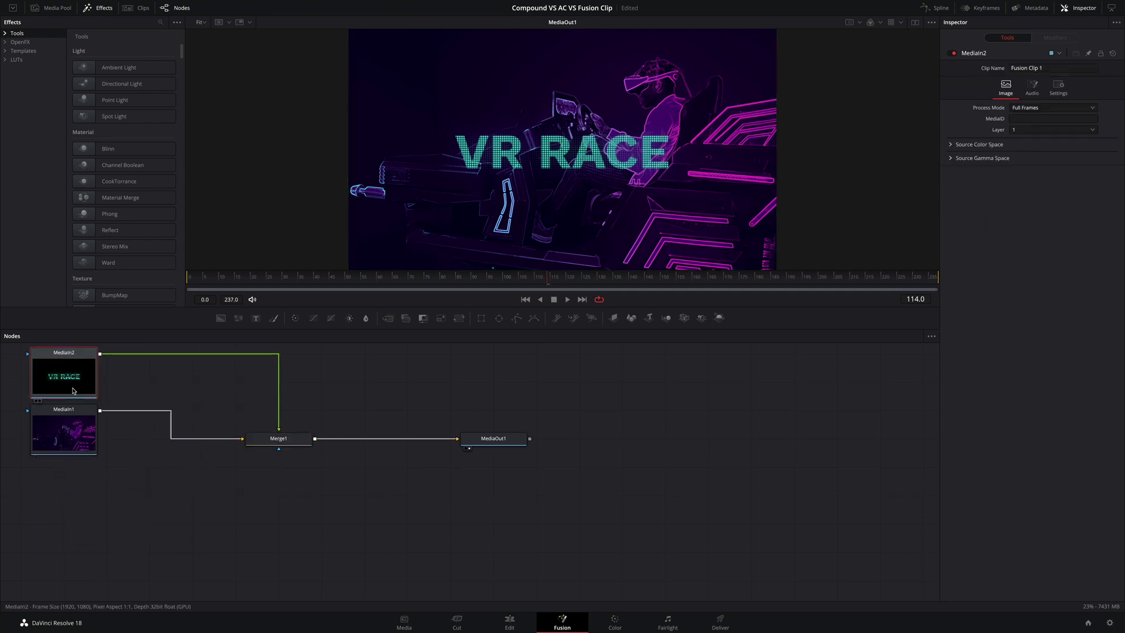
drag(65, 434, 70, 493)
drag(278, 439, 321, 467)
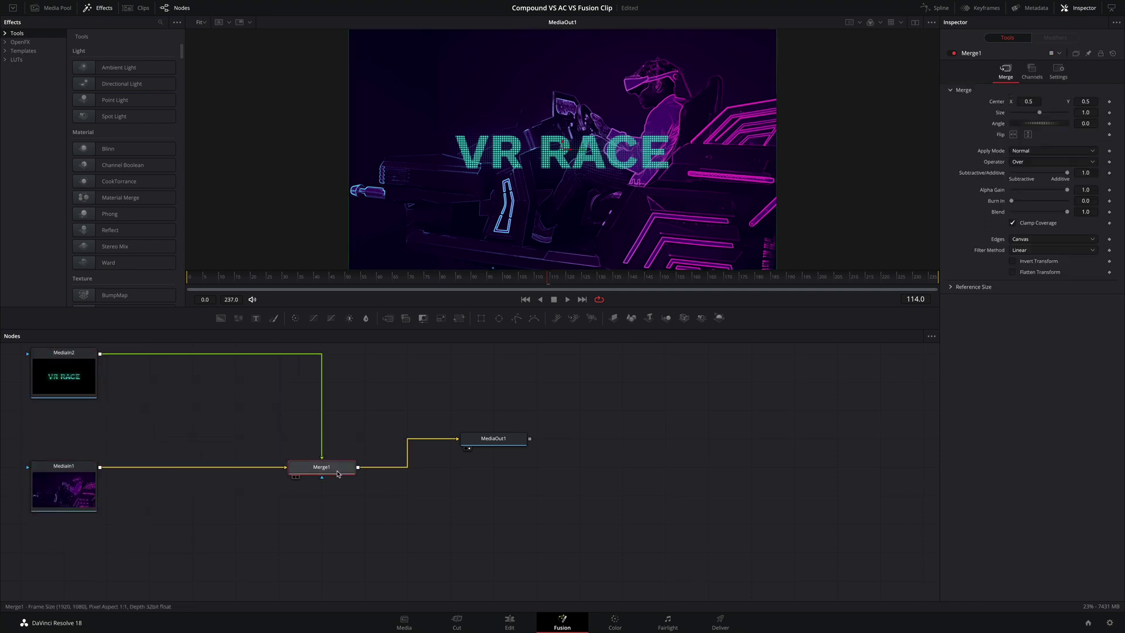
drag(494, 438, 535, 467)
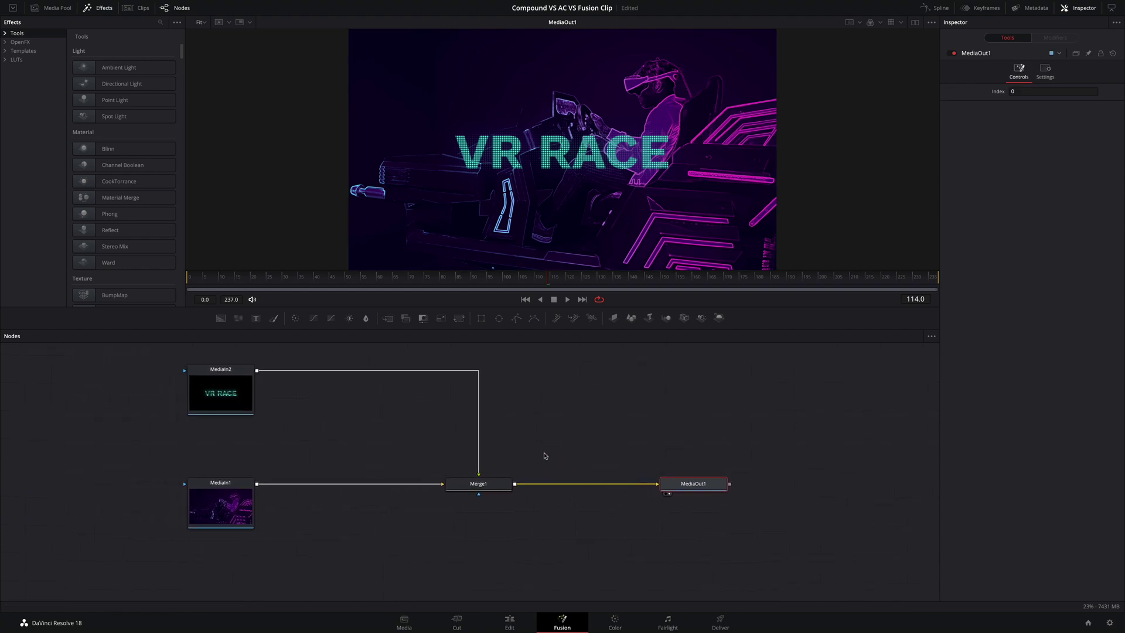
Insert Resolve FX Light Rays on both Merge1 inputs, then return to the Edit page
click(6, 42)
click(39, 86)
drag(114, 133, 349, 483)
click(349, 483)
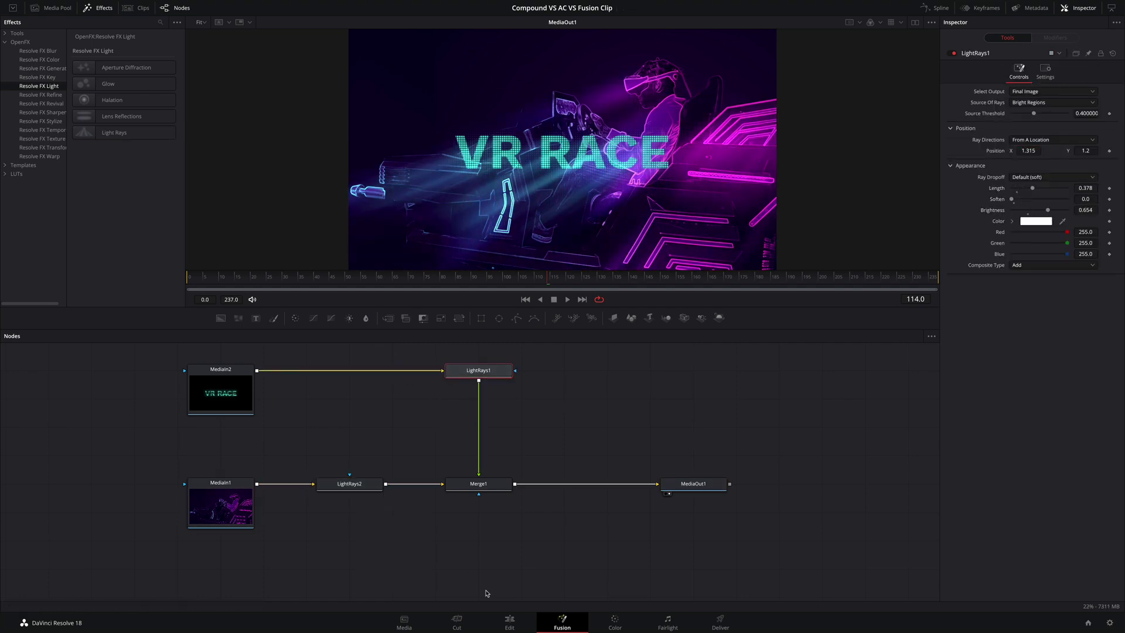
click(509, 622)
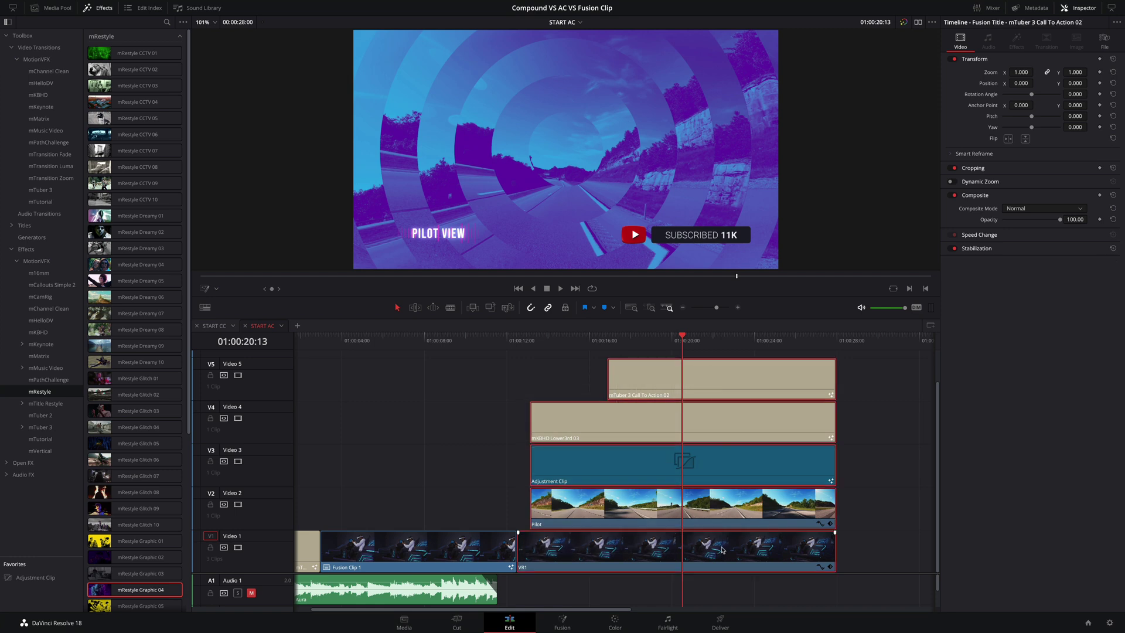
Combine the V1–V5 clips into a new Fusion clip and arrange its nodes into a tree
right_click(721, 553)
click(755, 268)
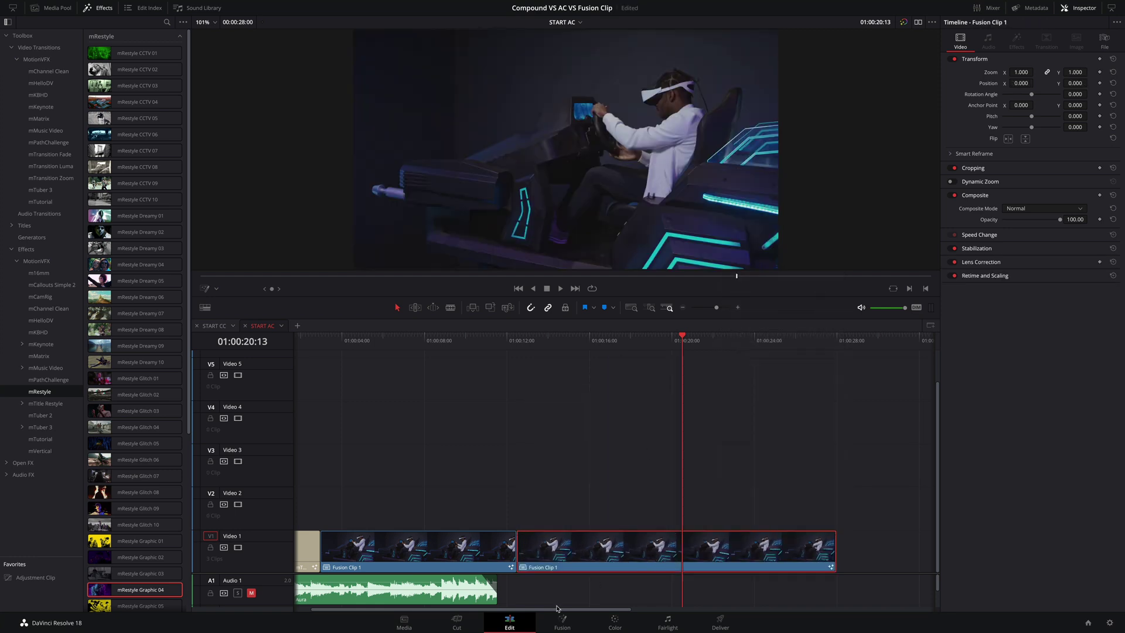
click(561, 628)
right_click(408, 426)
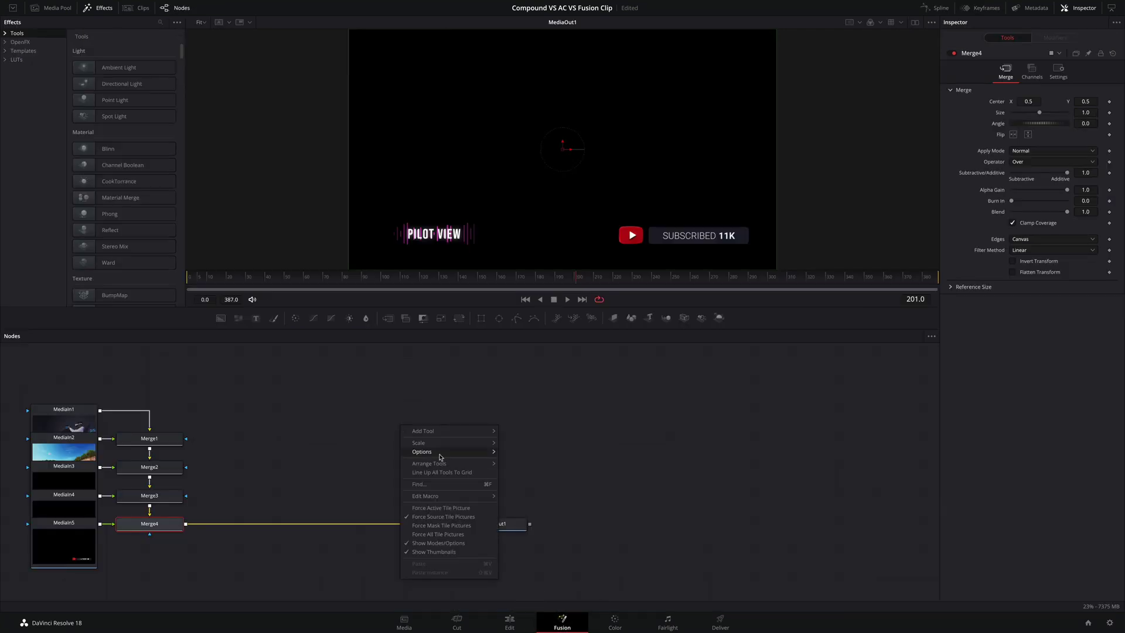
click(434, 452)
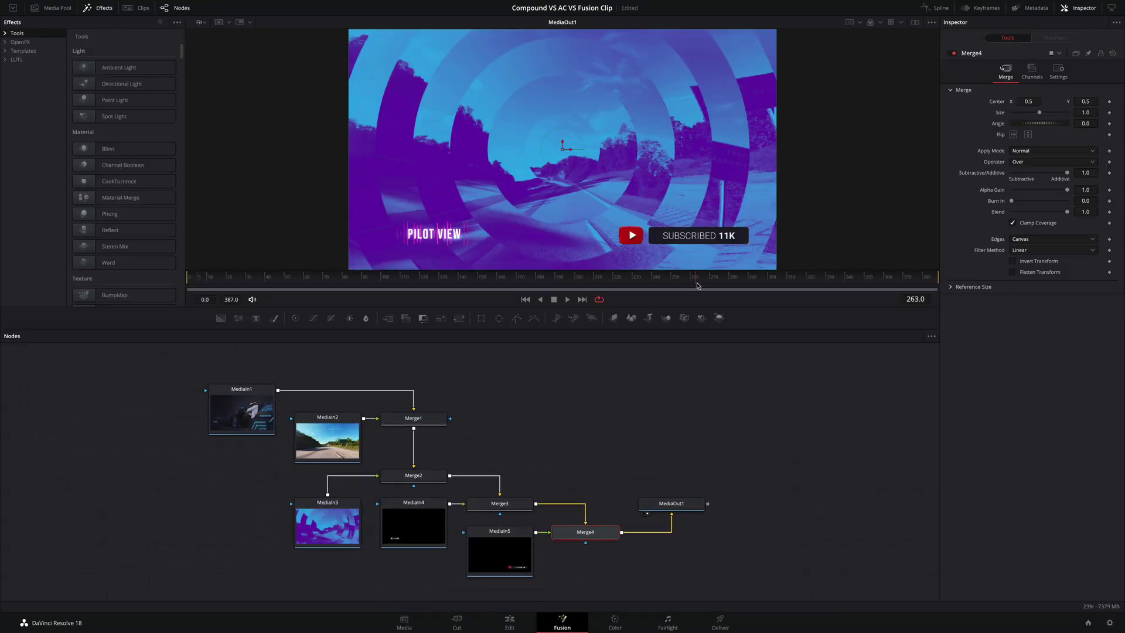
Add a Glow after MediaIn5 with lower threshold and tighter spread, then return to Edit
click(500, 551)
click(6, 42)
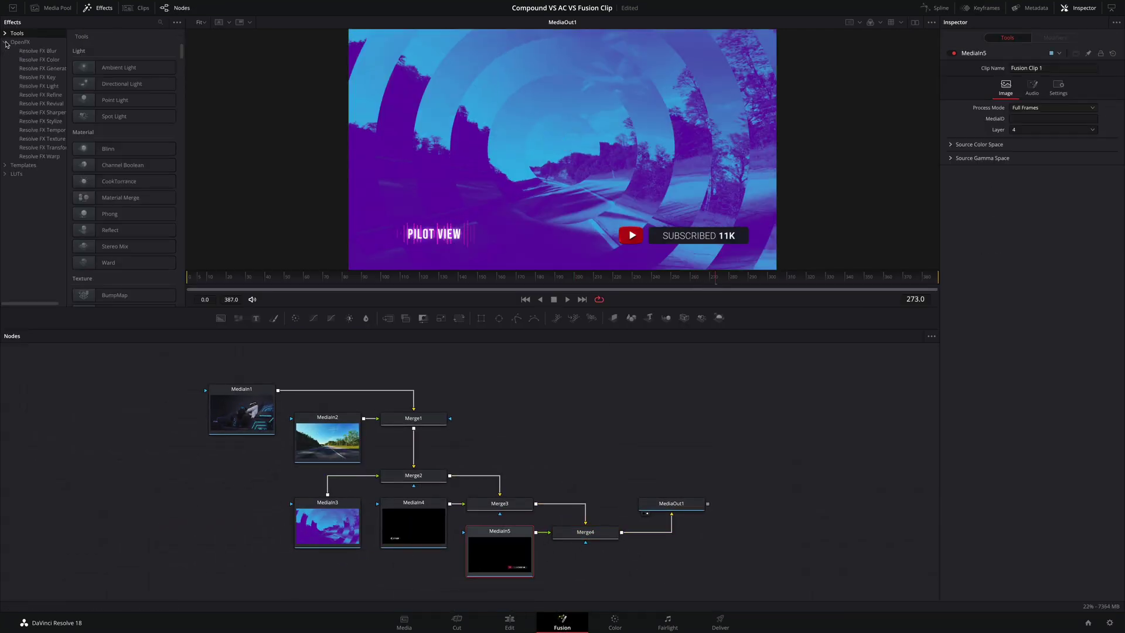
click(38, 86)
click(108, 84)
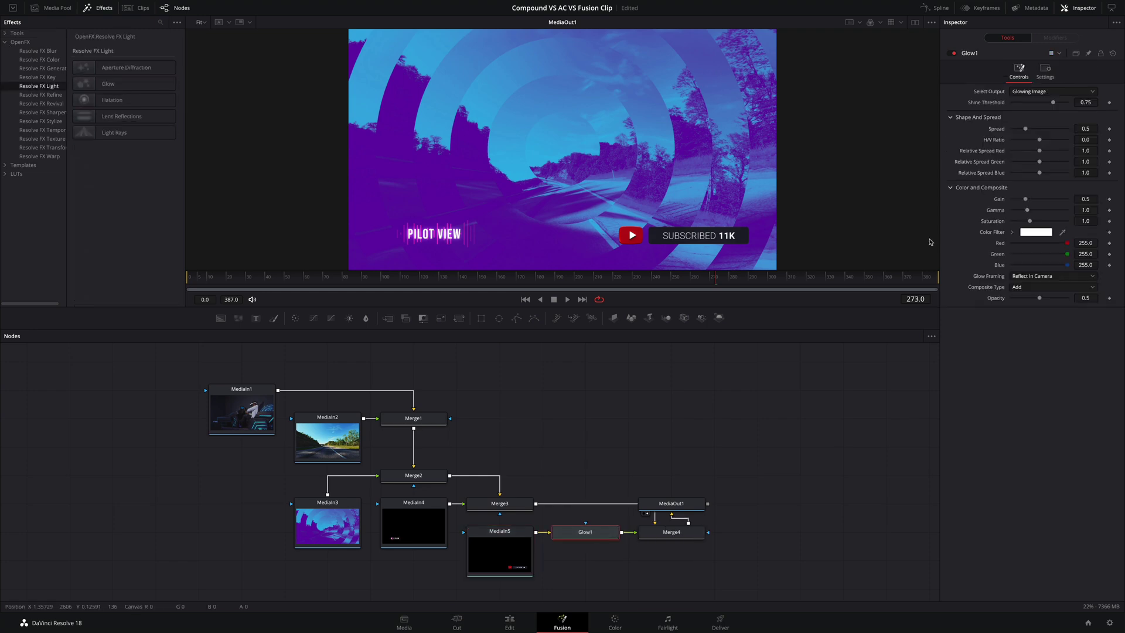
drag(1052, 104, 1022, 104)
drag(1025, 129, 1053, 141)
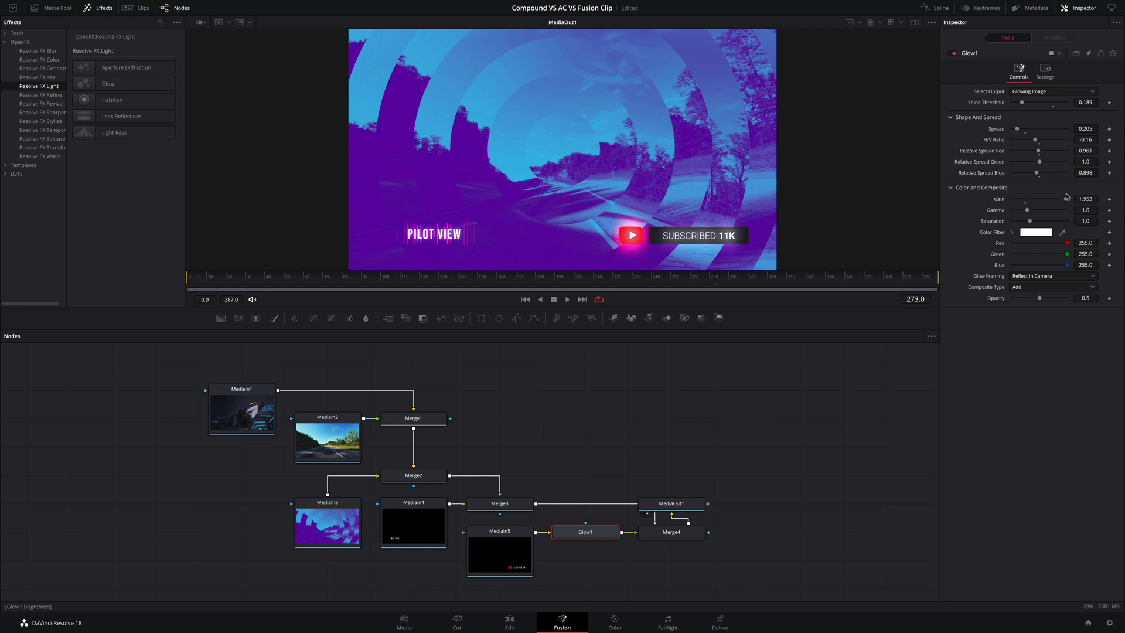
click(508, 623)
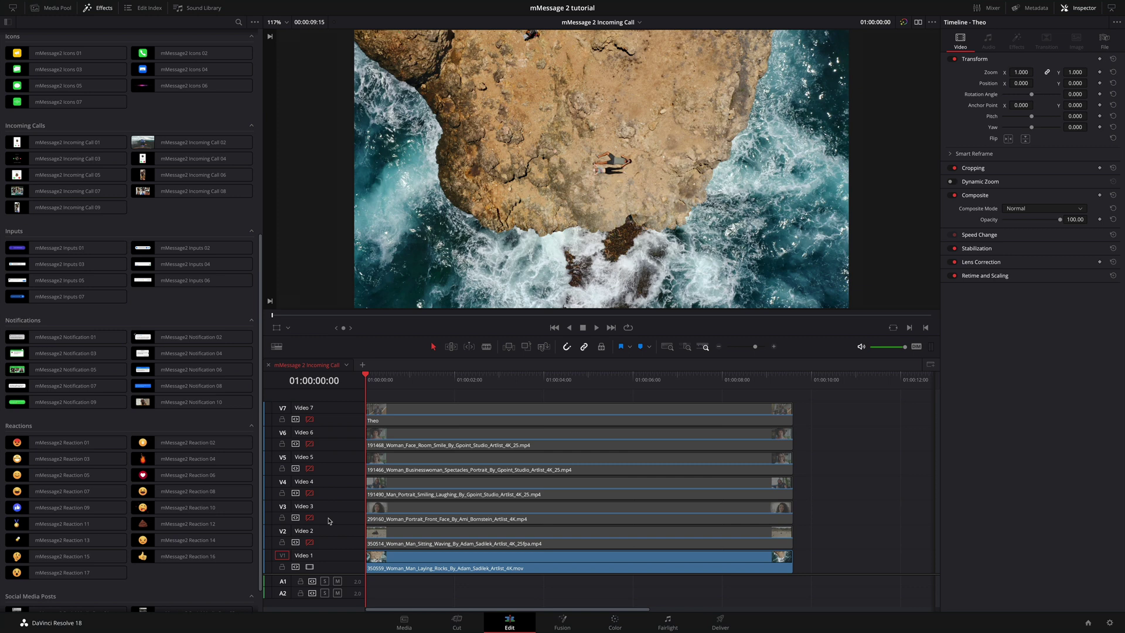
Preview the Incoming Call 08 and Incoming Call 07 presets in the Effects library
click(197, 192)
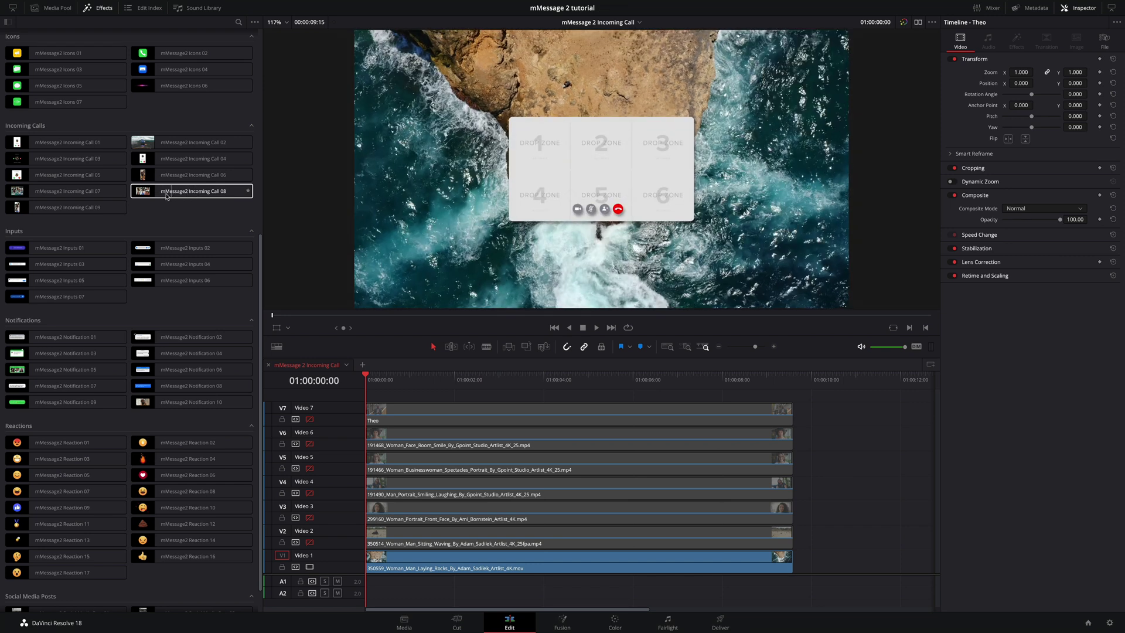
click(23, 194)
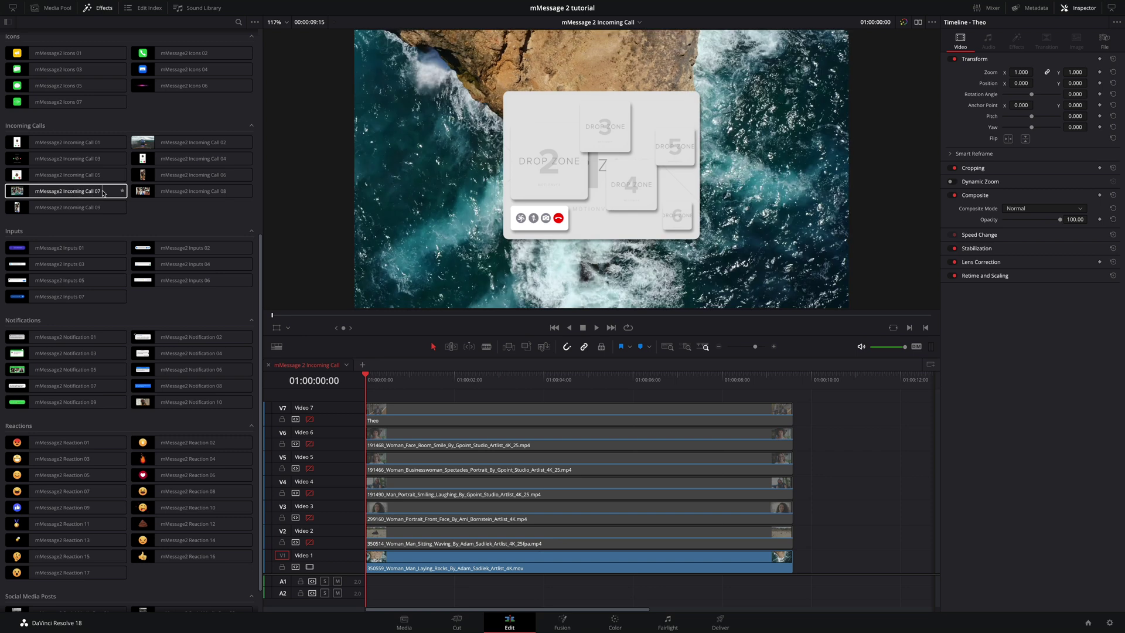
click(164, 195)
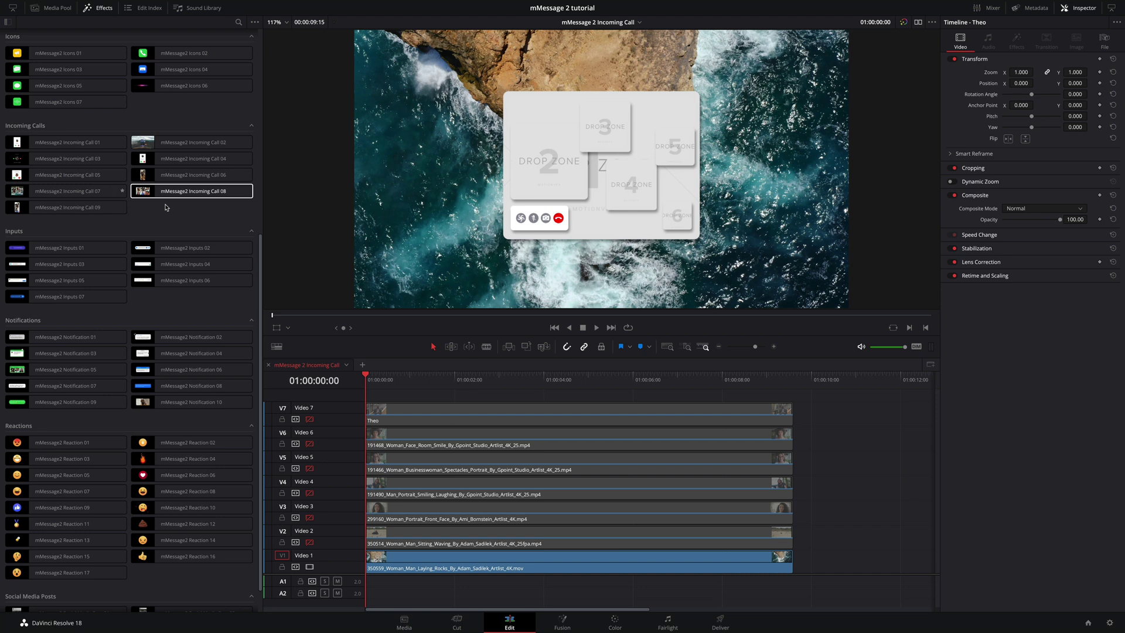
Enable video tracks V2 through V7
click(310, 543)
click(310, 518)
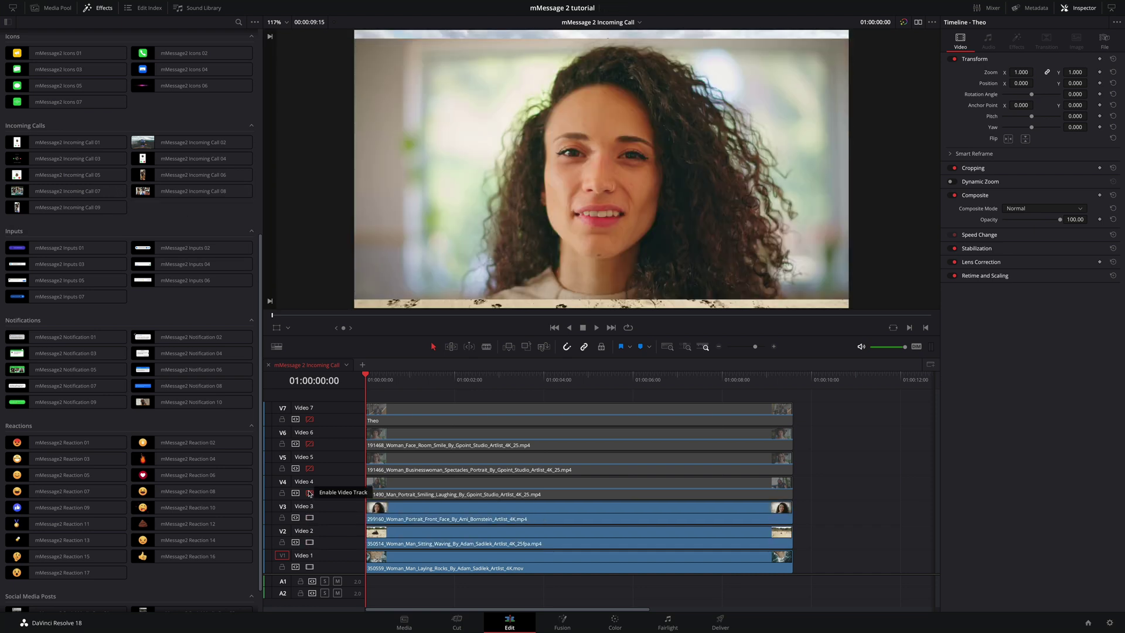
click(310, 494)
click(309, 469)
click(310, 444)
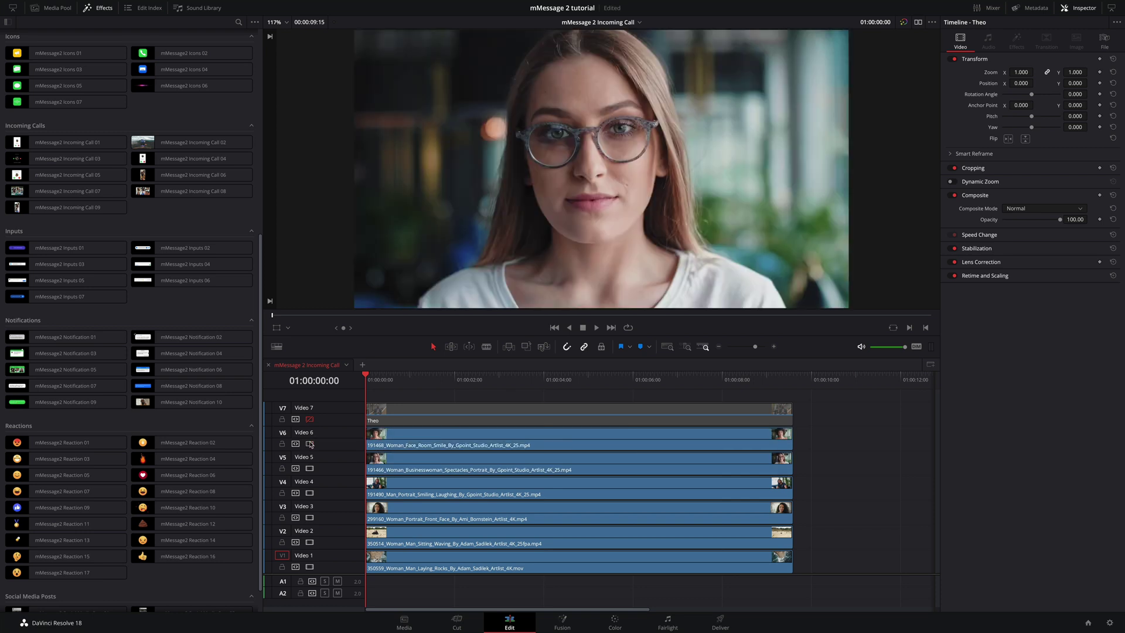
click(310, 419)
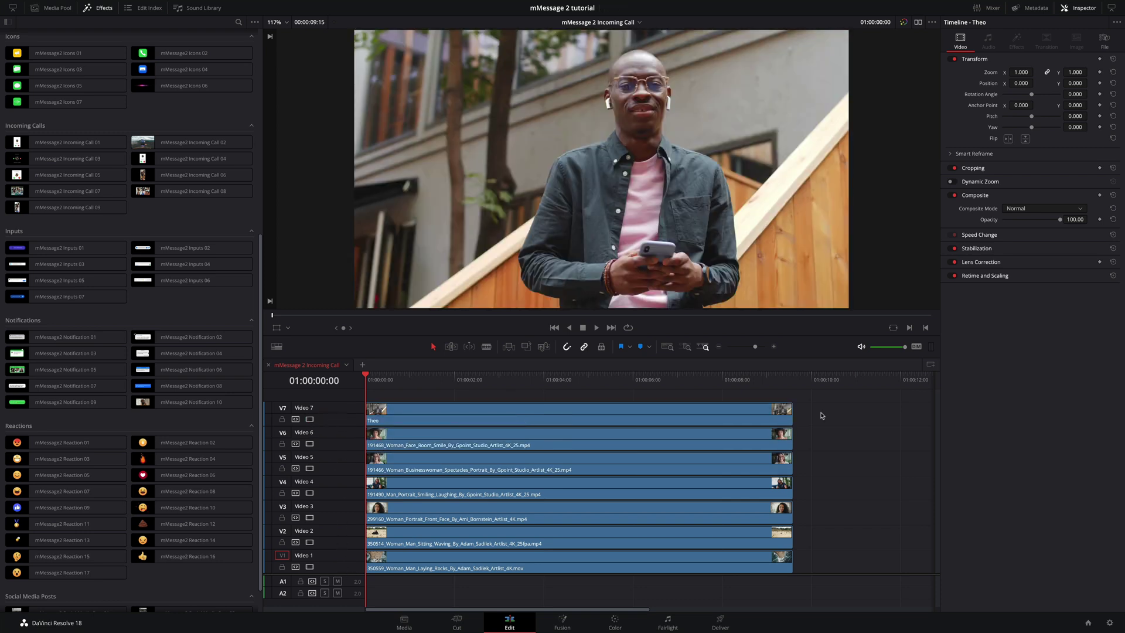
Make Fusion Clip 4 from all seven clips and apply mMessage2 Incoming Call 07 to it
drag(821, 415, 595, 567)
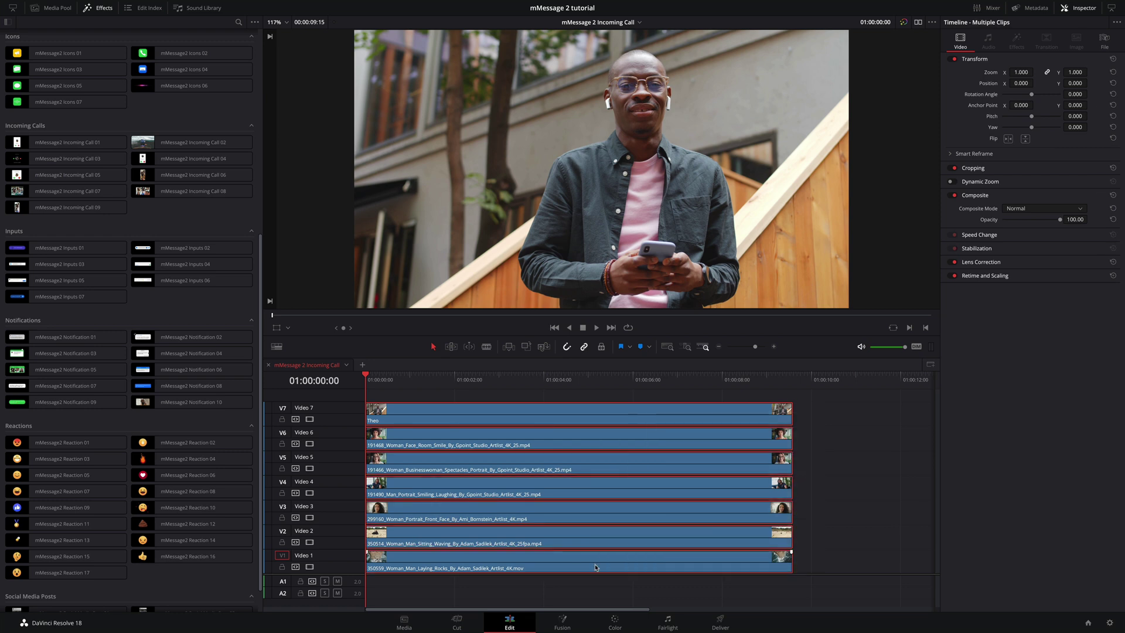
right_click(570, 513)
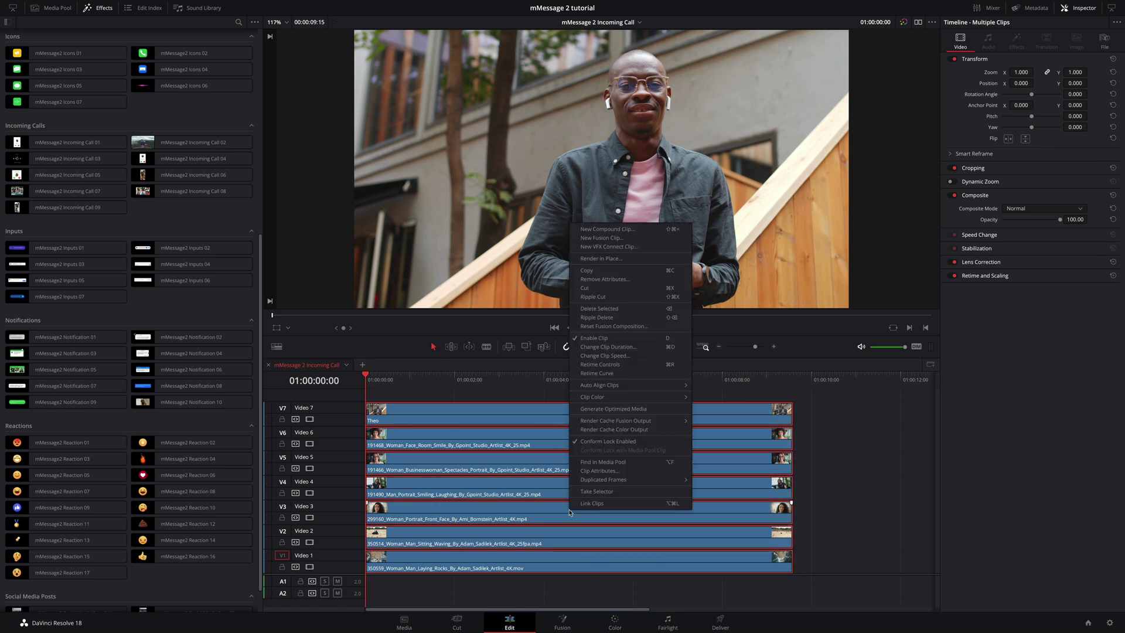
click(601, 238)
drag(65, 191, 563, 562)
drag(369, 382, 562, 382)
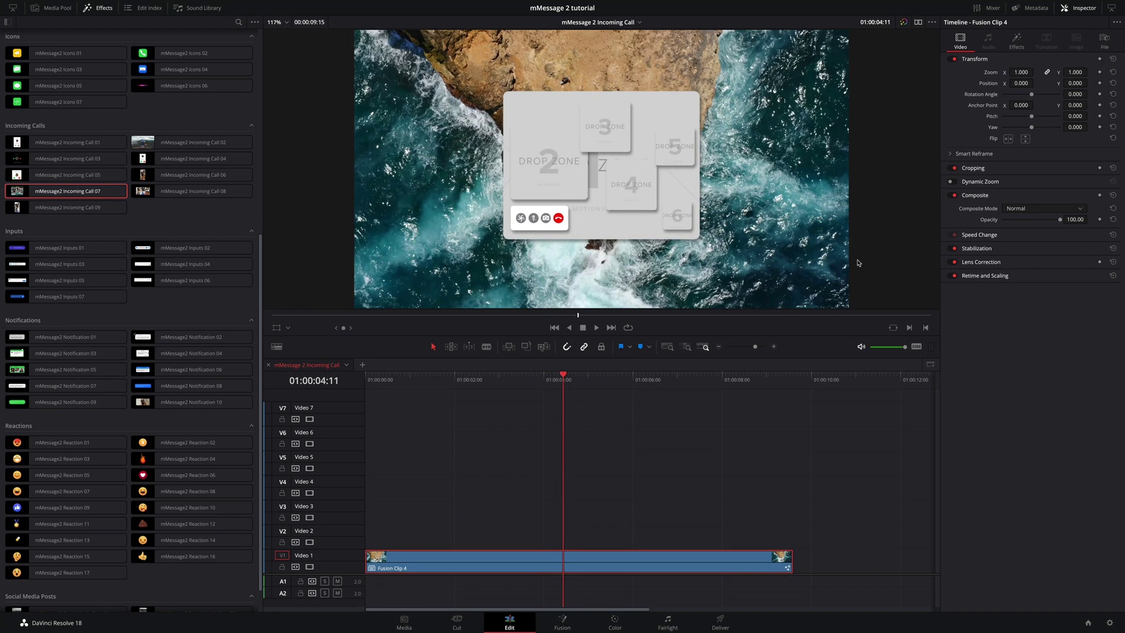
Set the effect's Content Scale to 1 in the Inspector
click(1017, 41)
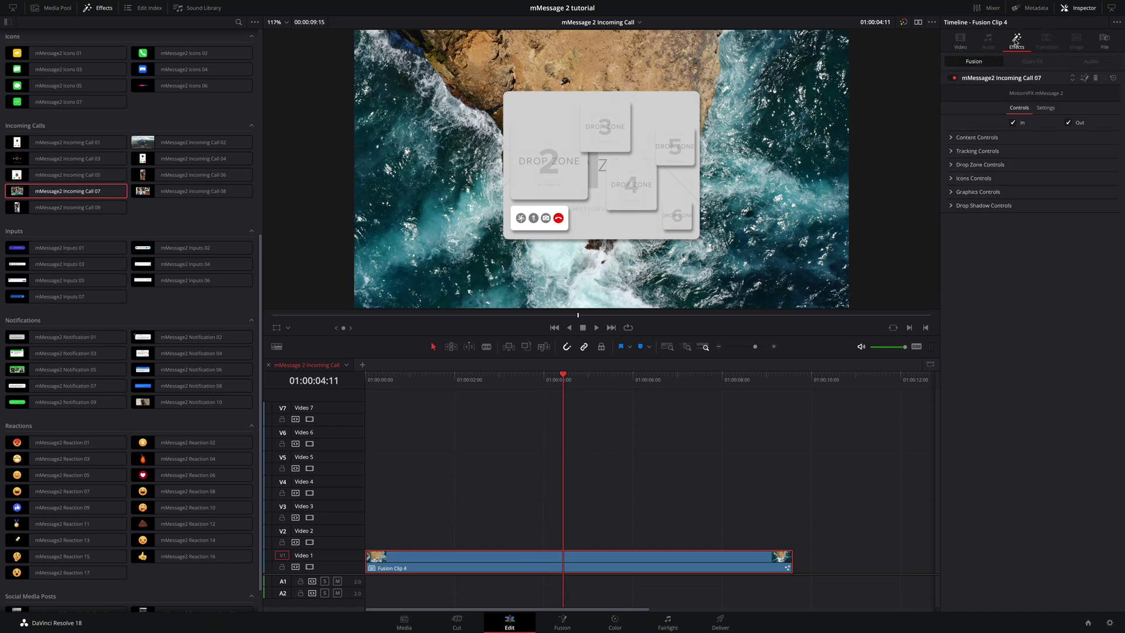
click(951, 139)
click(1087, 160)
text(1)
key(Tab)
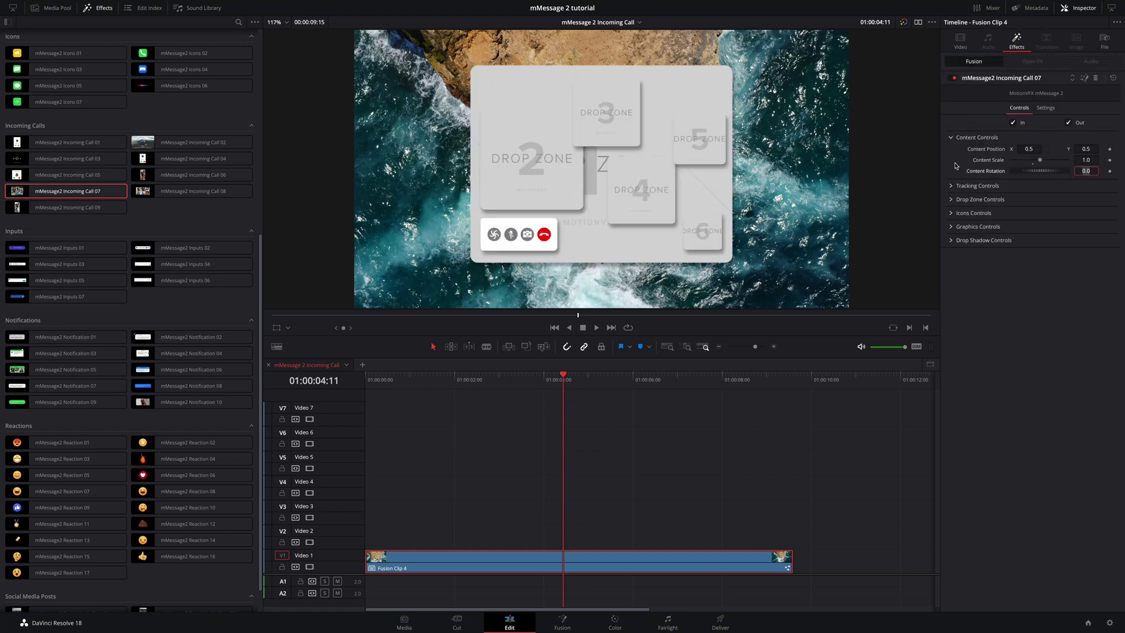
click(951, 137)
In the drop zone controls, switch the ocean background off and back on
click(951, 165)
scroll(1122, 168, down, 5)
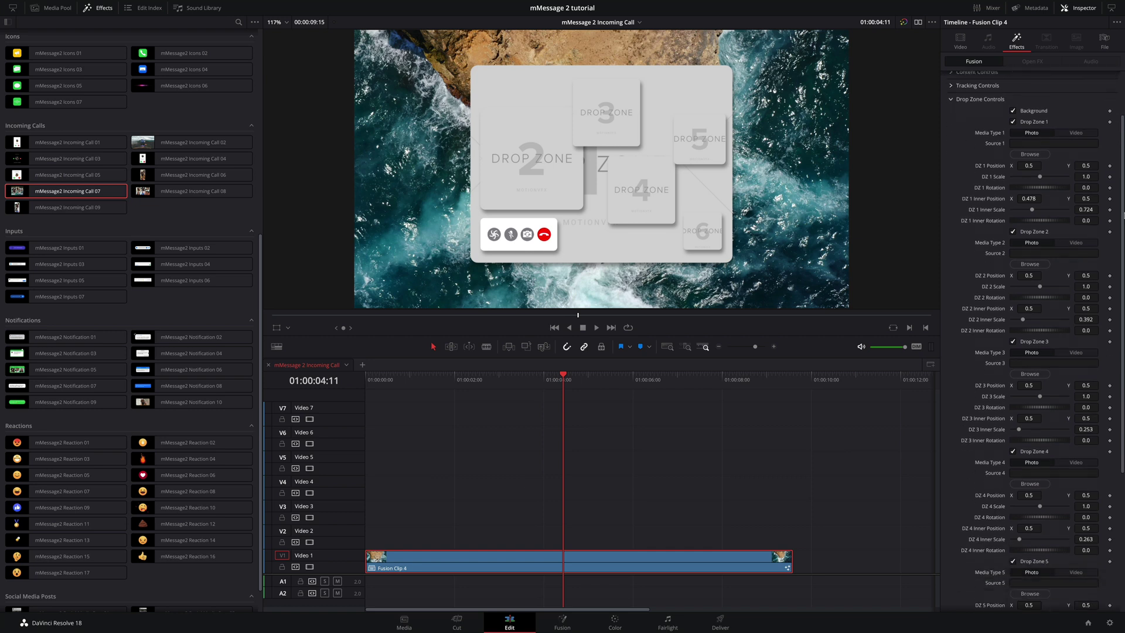
scroll(1010, 161, up, 5)
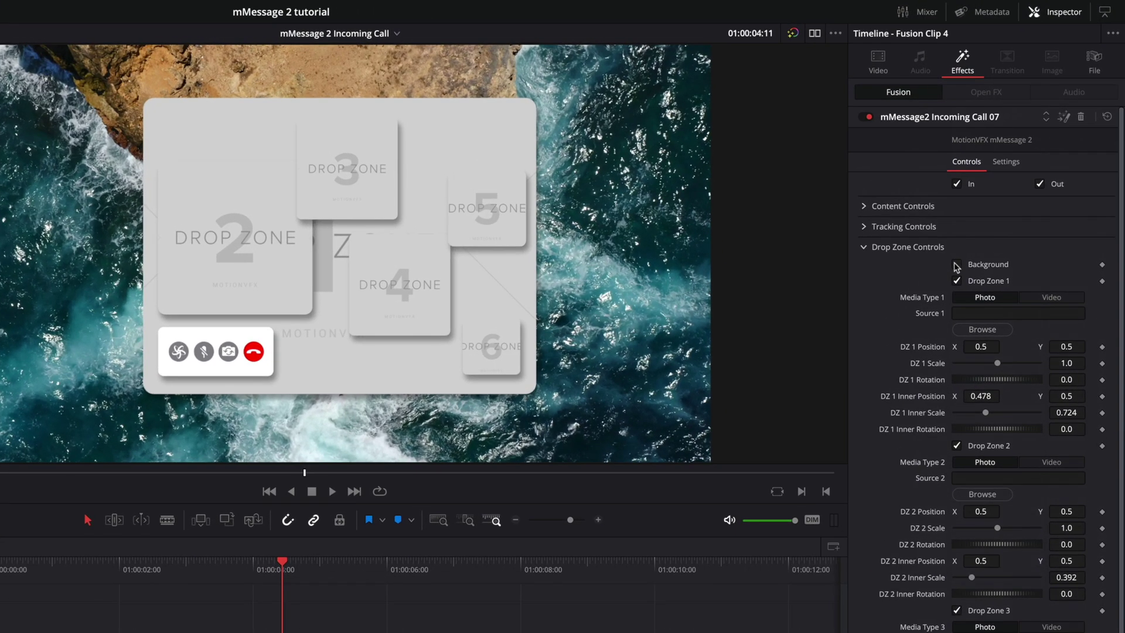
click(1013, 175)
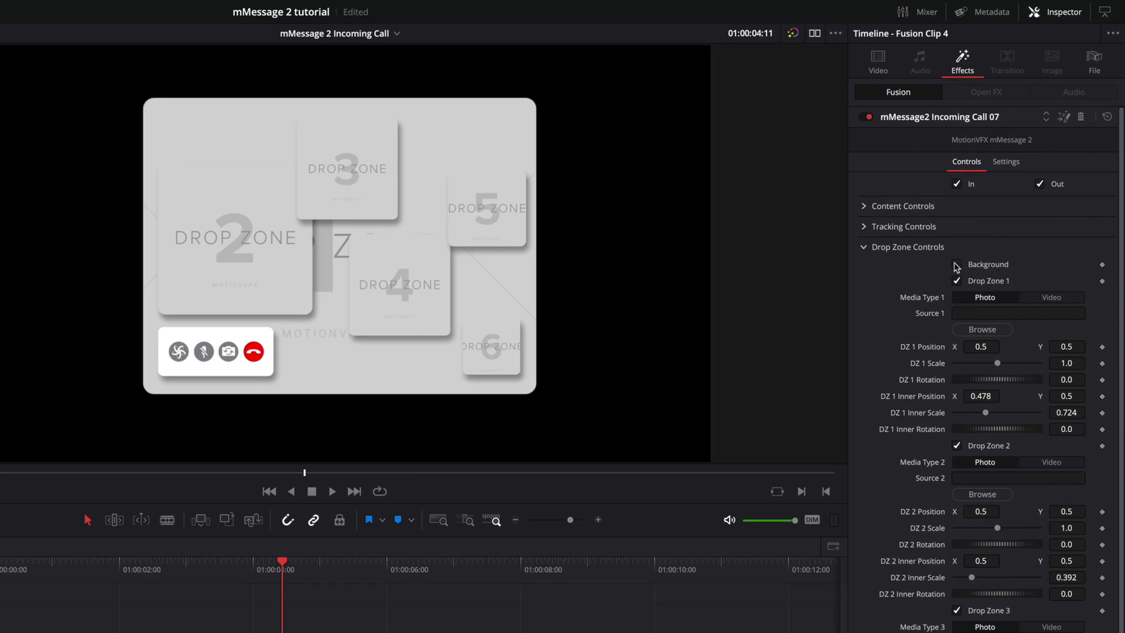
click(957, 264)
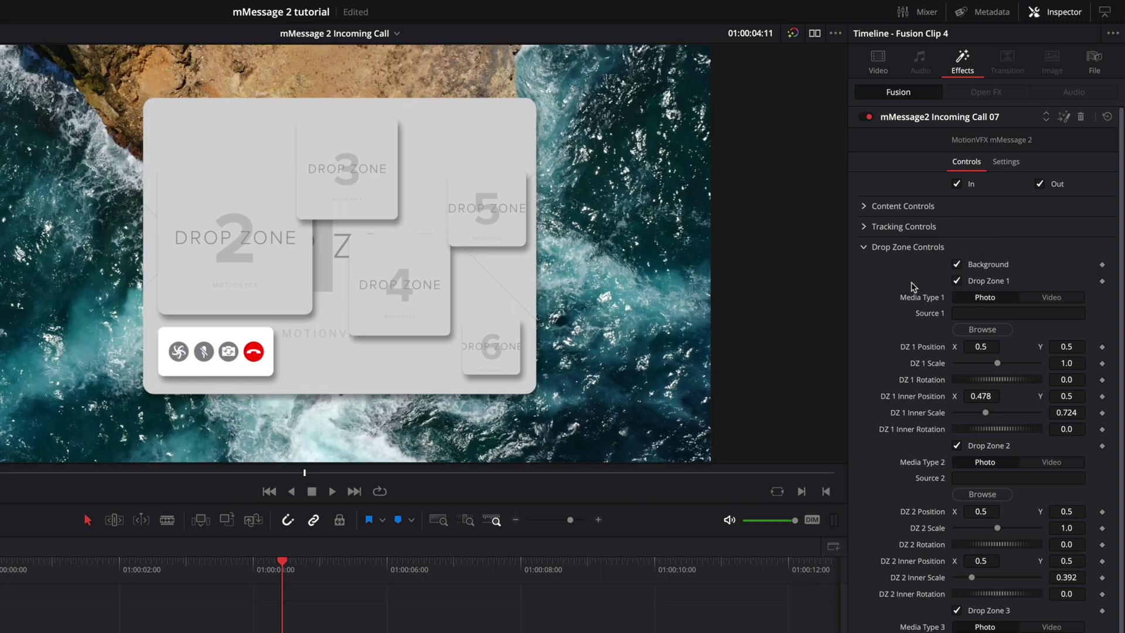
Set Media Type to Video for drop zones 1 through 5
click(1051, 299)
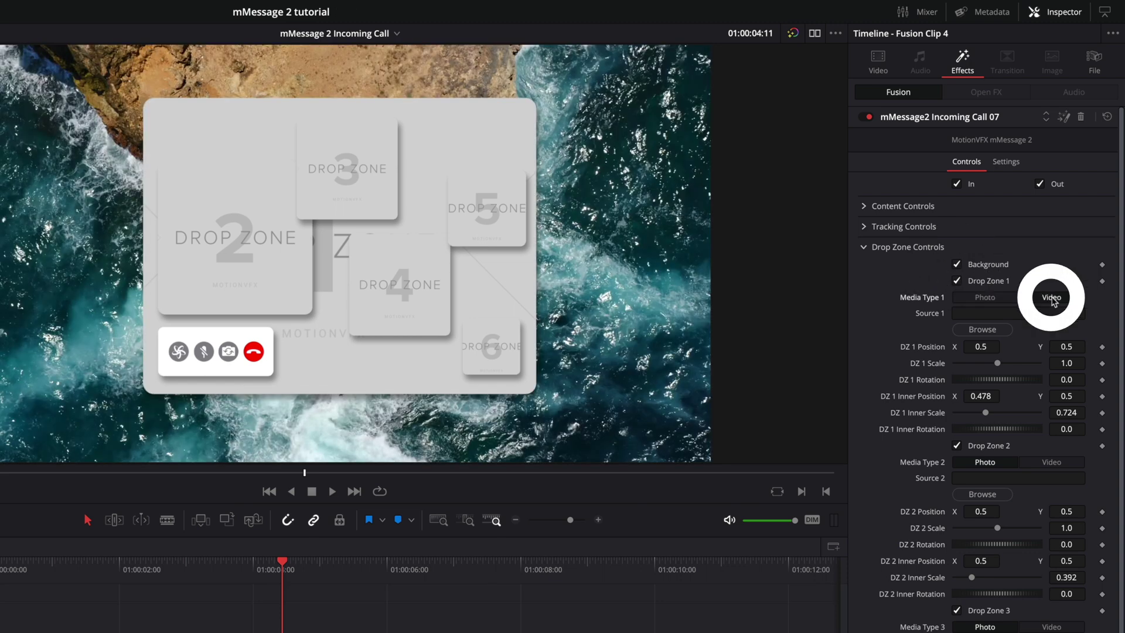
click(1054, 463)
click(1052, 627)
click(1051, 632)
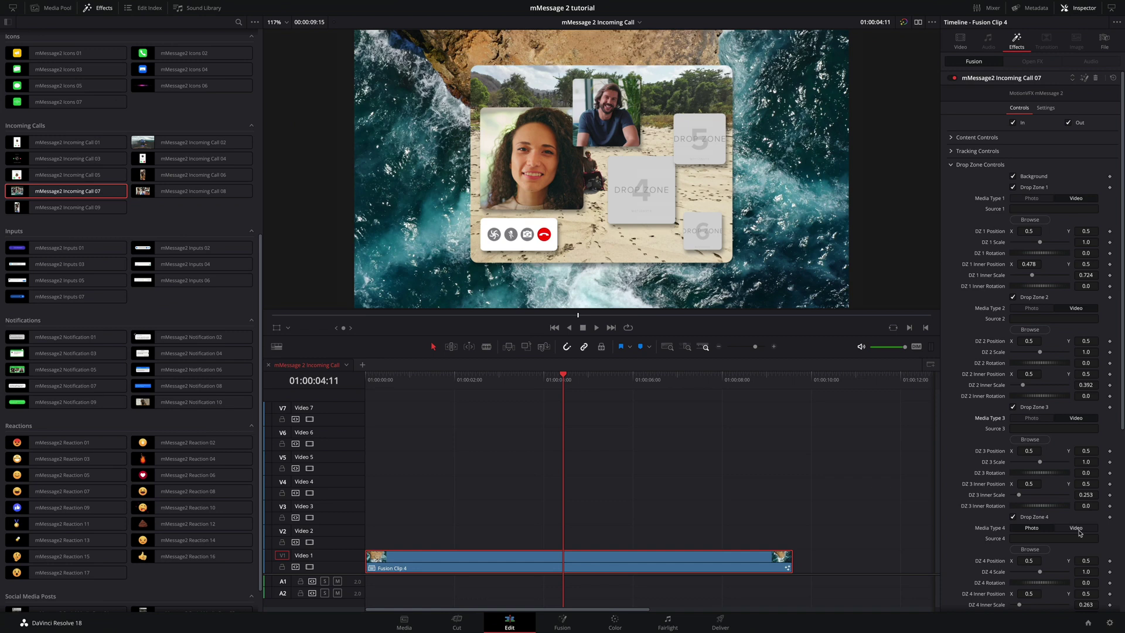
scroll(1080, 510, down, 3)
click(1077, 474)
scroll(1080, 476, down, 3)
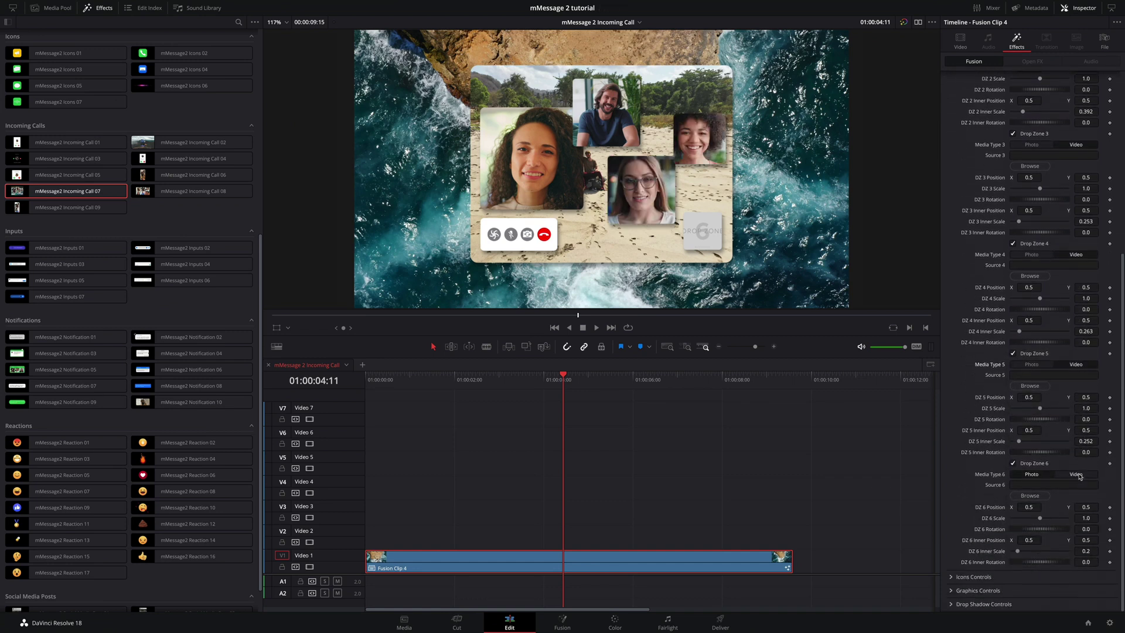